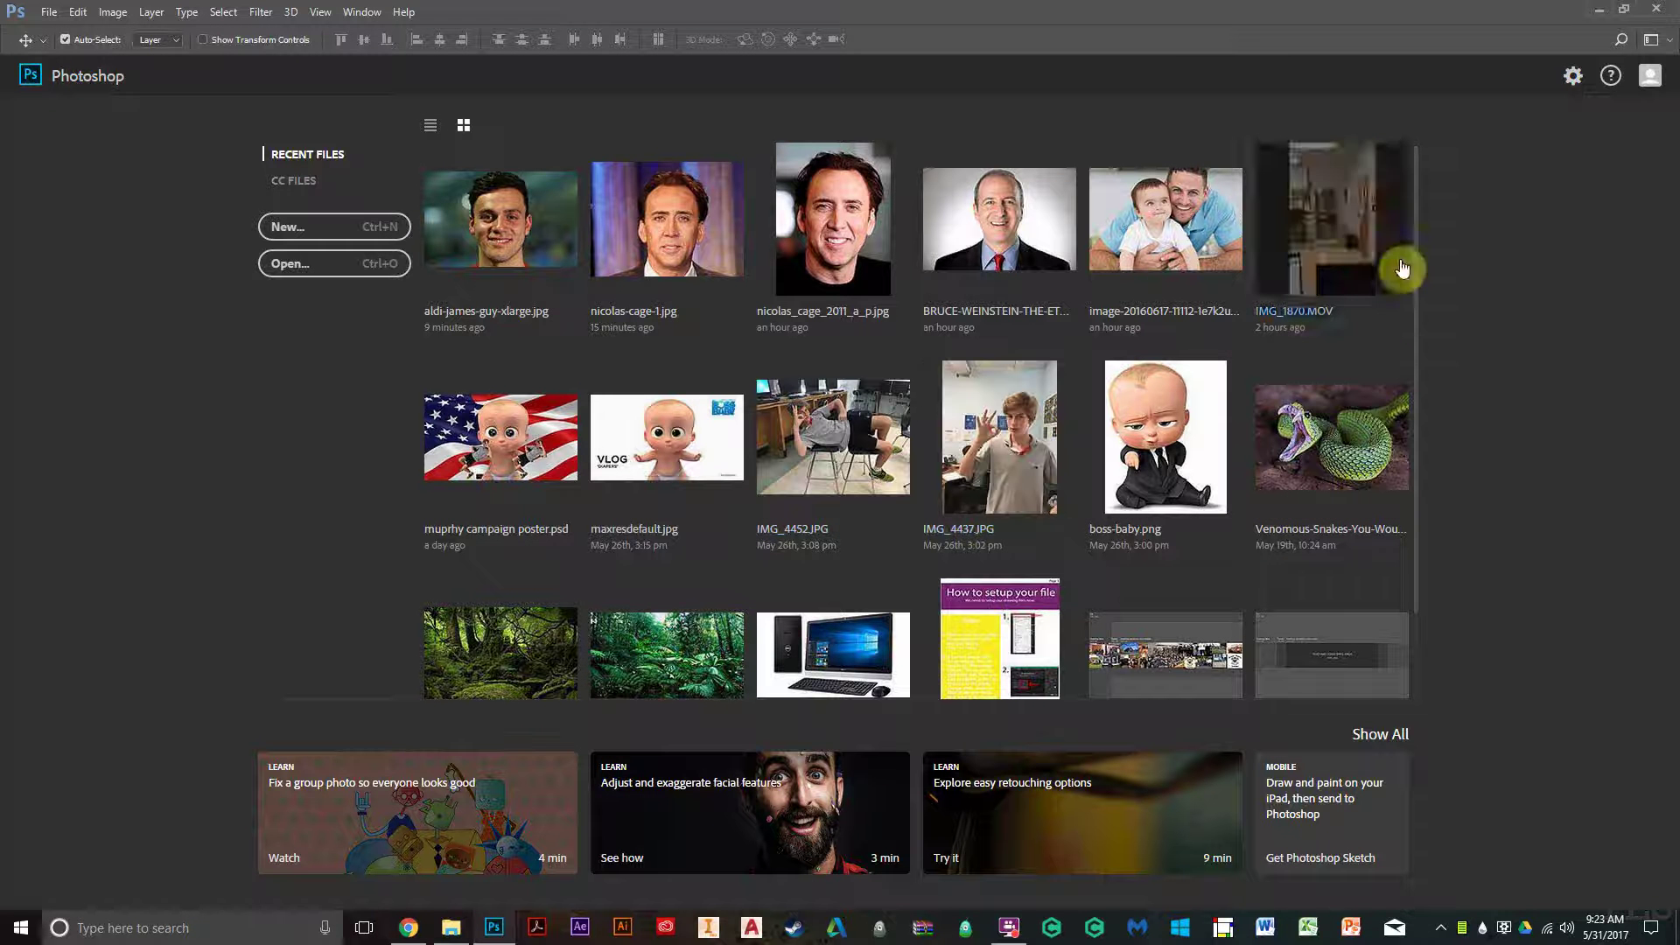
Step: Create a new document from the Default Photoshop Size preset, 7 x 5 inches at 300 pixels/inch
{"action": "left_click", "coordinate": [305, 229]}
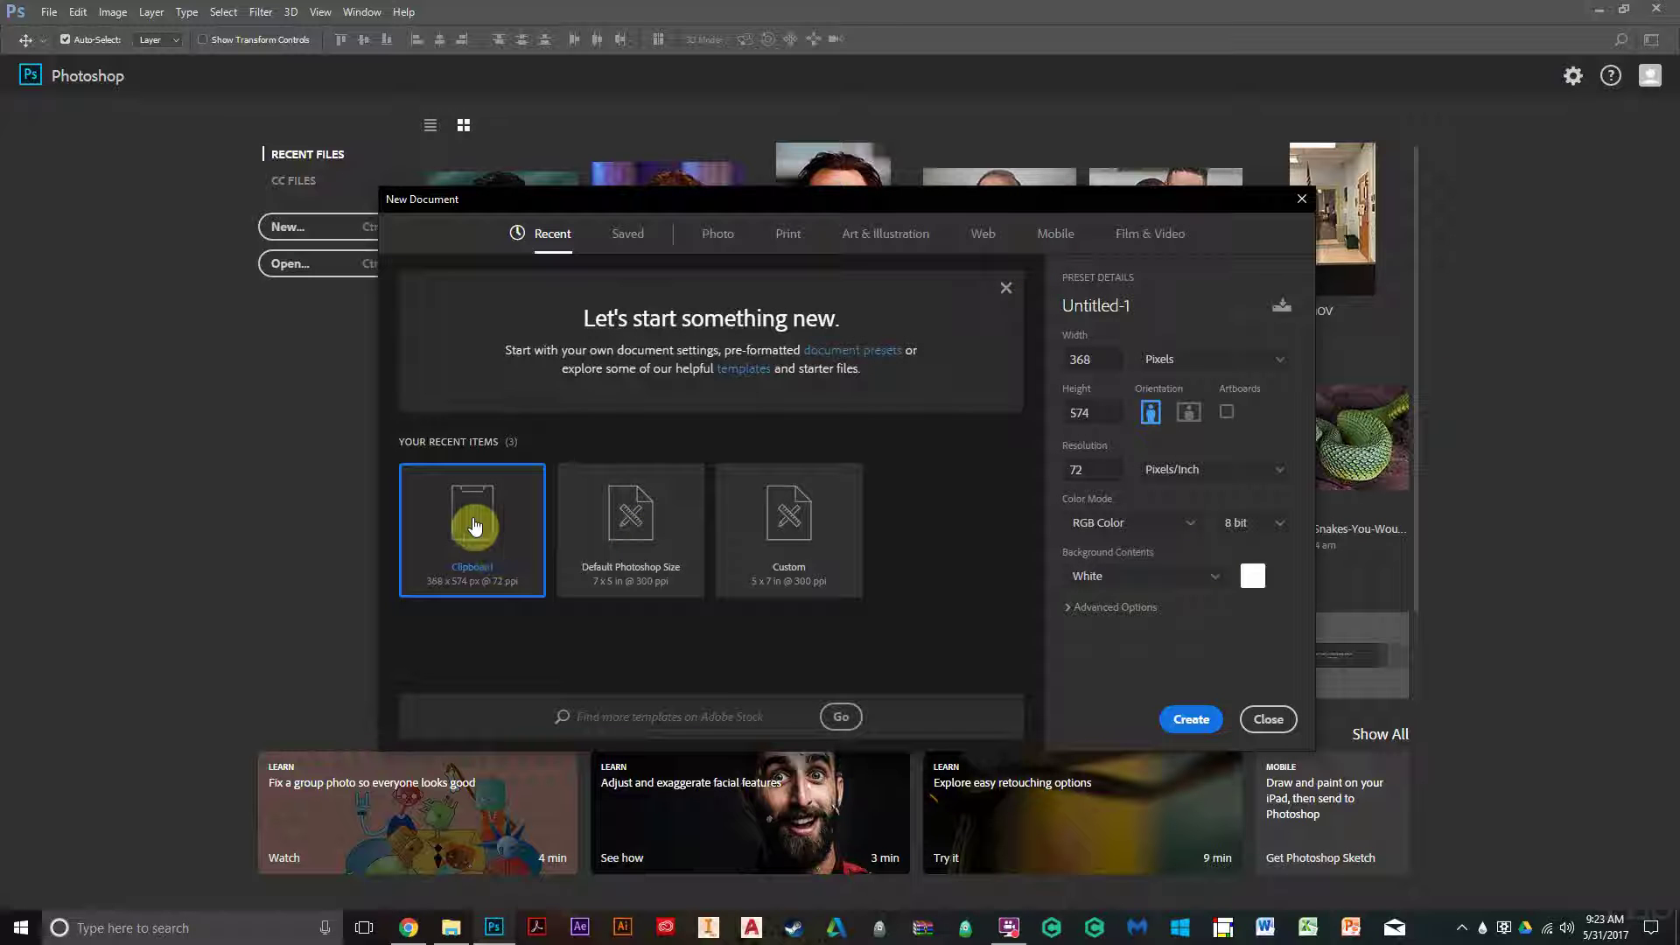
{"action": "left_click", "coordinate": [649, 530]}
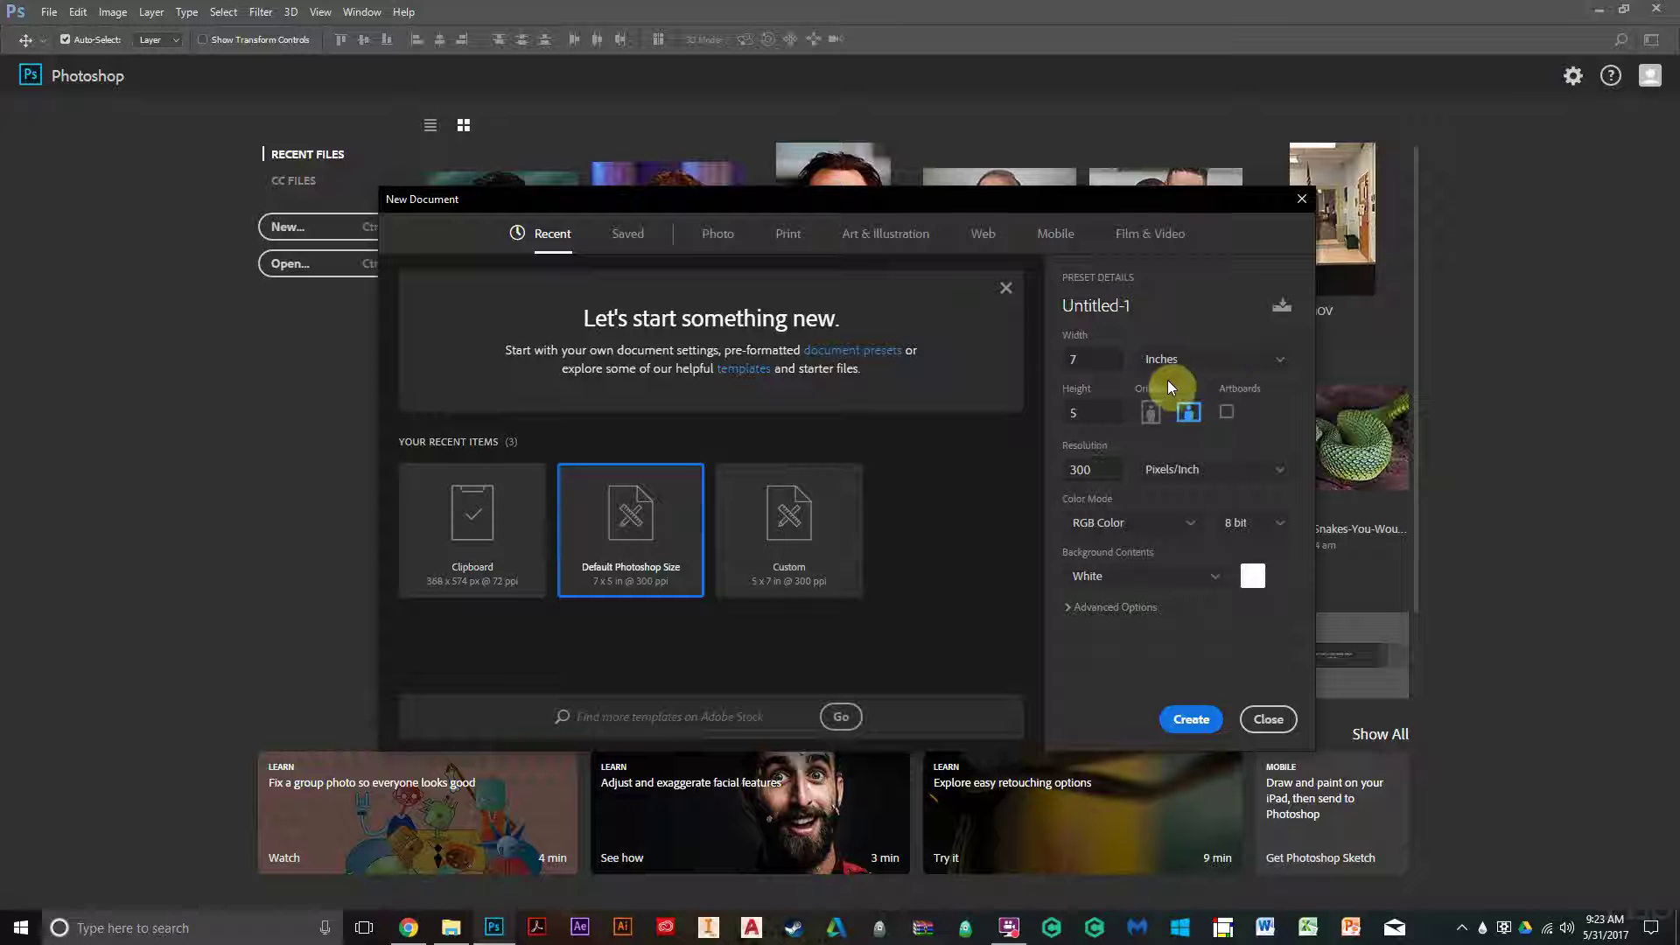
{"action": "left_click", "coordinate": [1185, 719]}
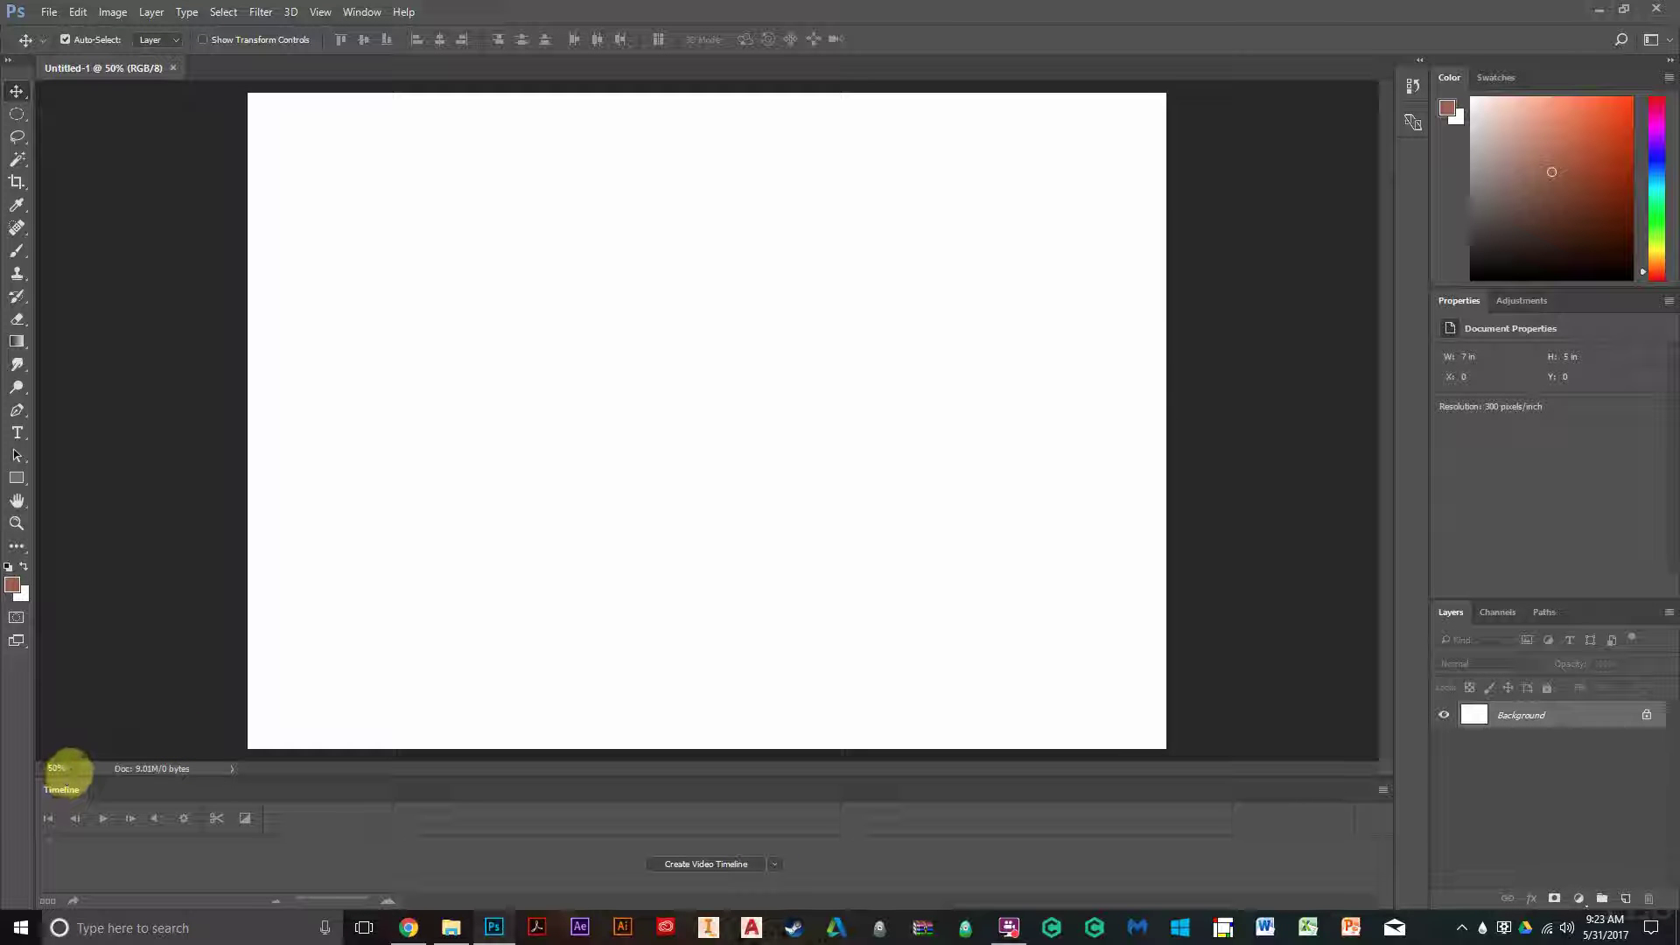
Step: Close the Timeline tab group, and view the available adjustments before returning to the document properties
{"action": "left_click", "coordinate": [1383, 791]}
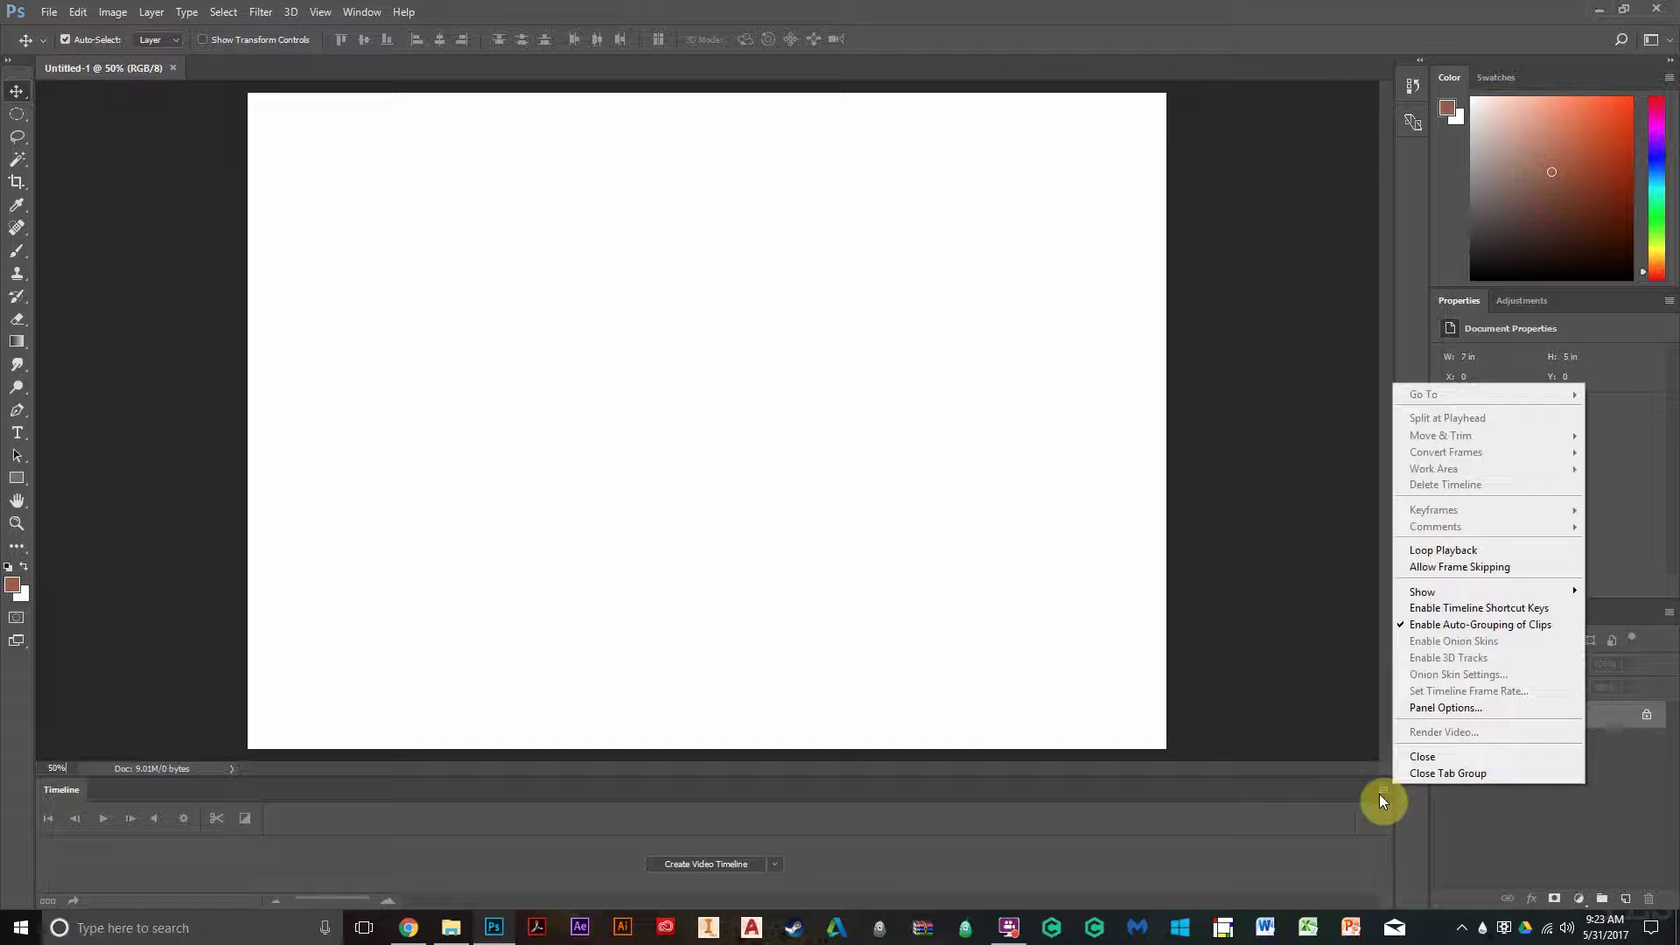
{"action": "left_click", "coordinate": [1452, 774]}
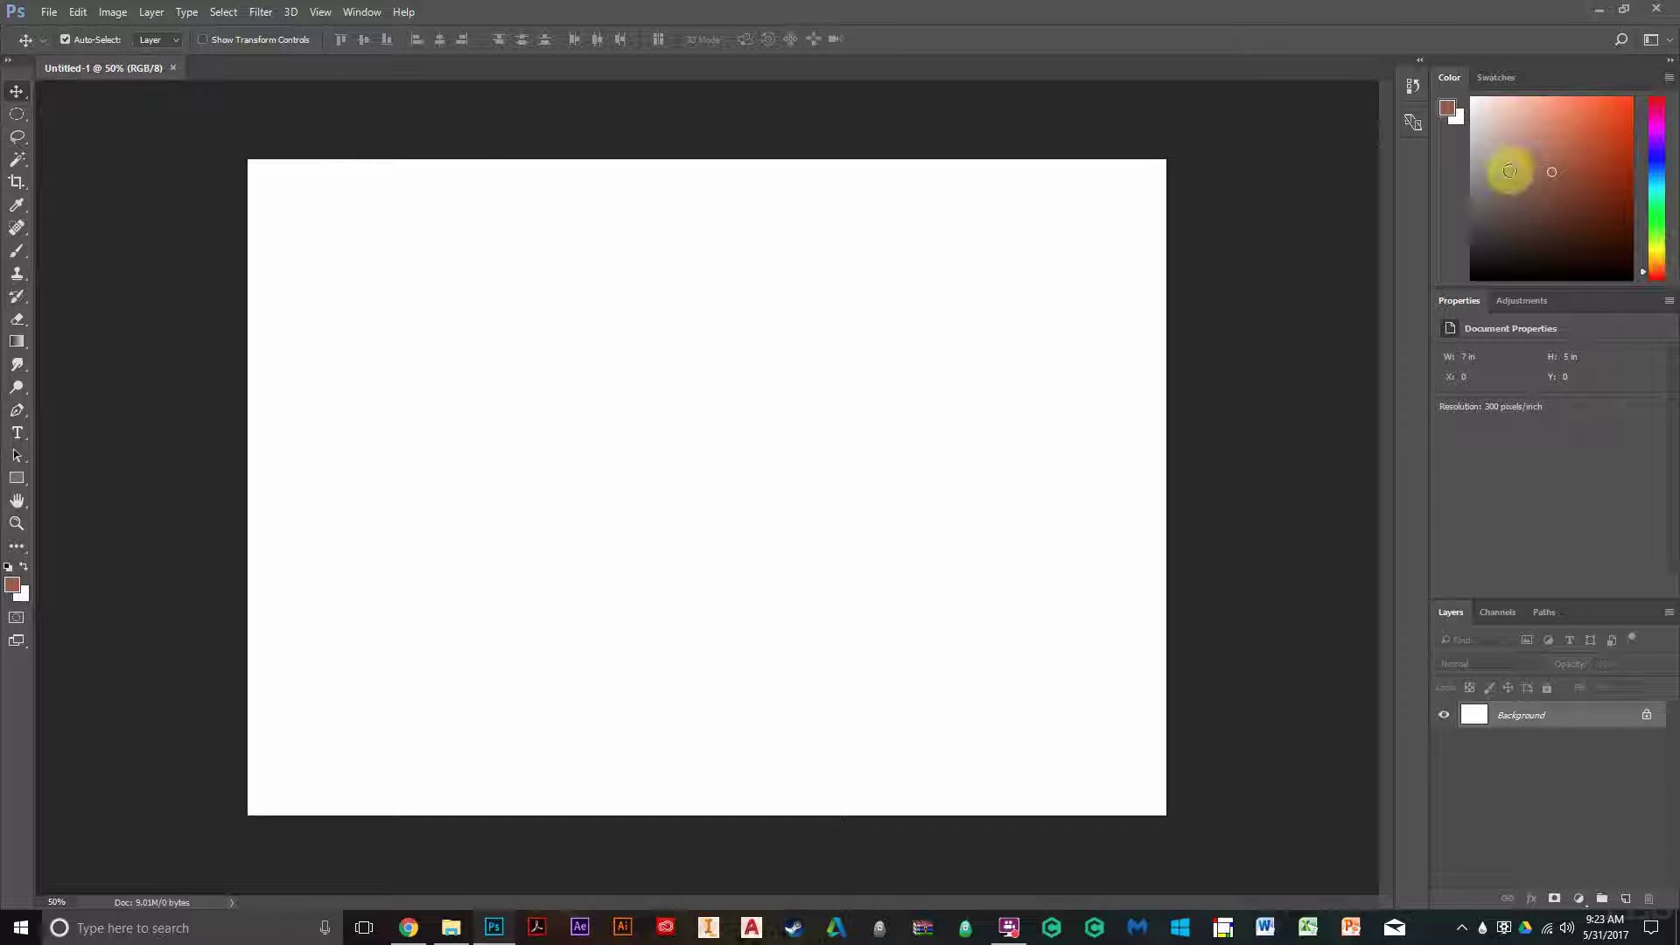
{"action": "left_click", "coordinate": [1522, 300]}
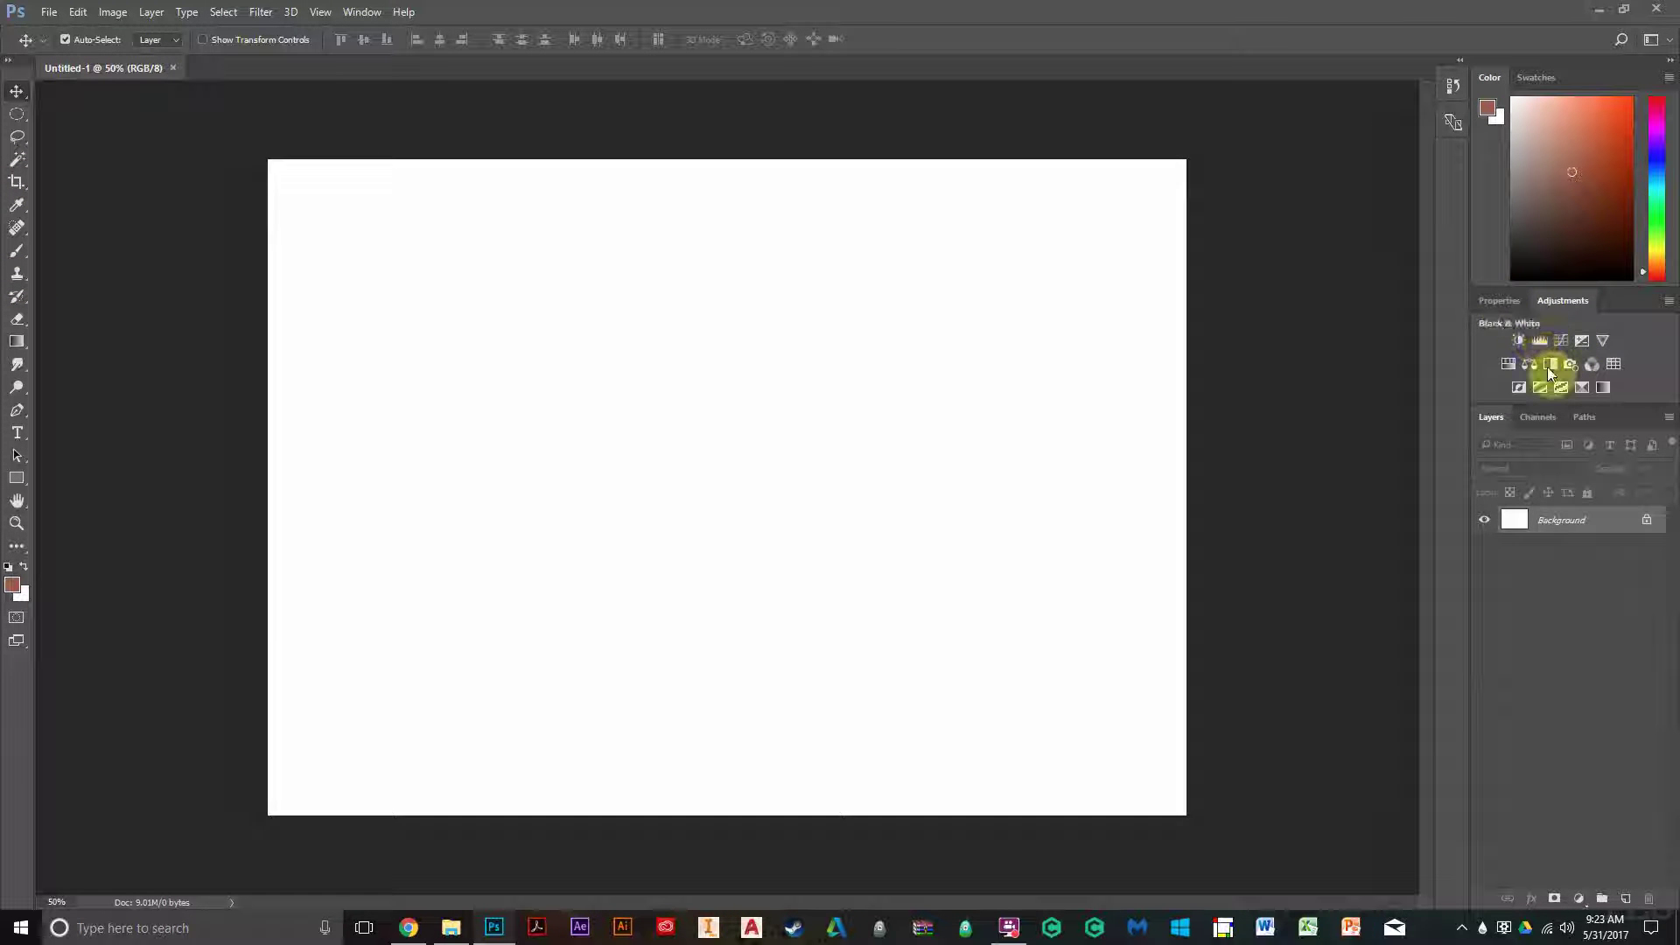
{"action": "left_click", "coordinate": [1503, 300]}
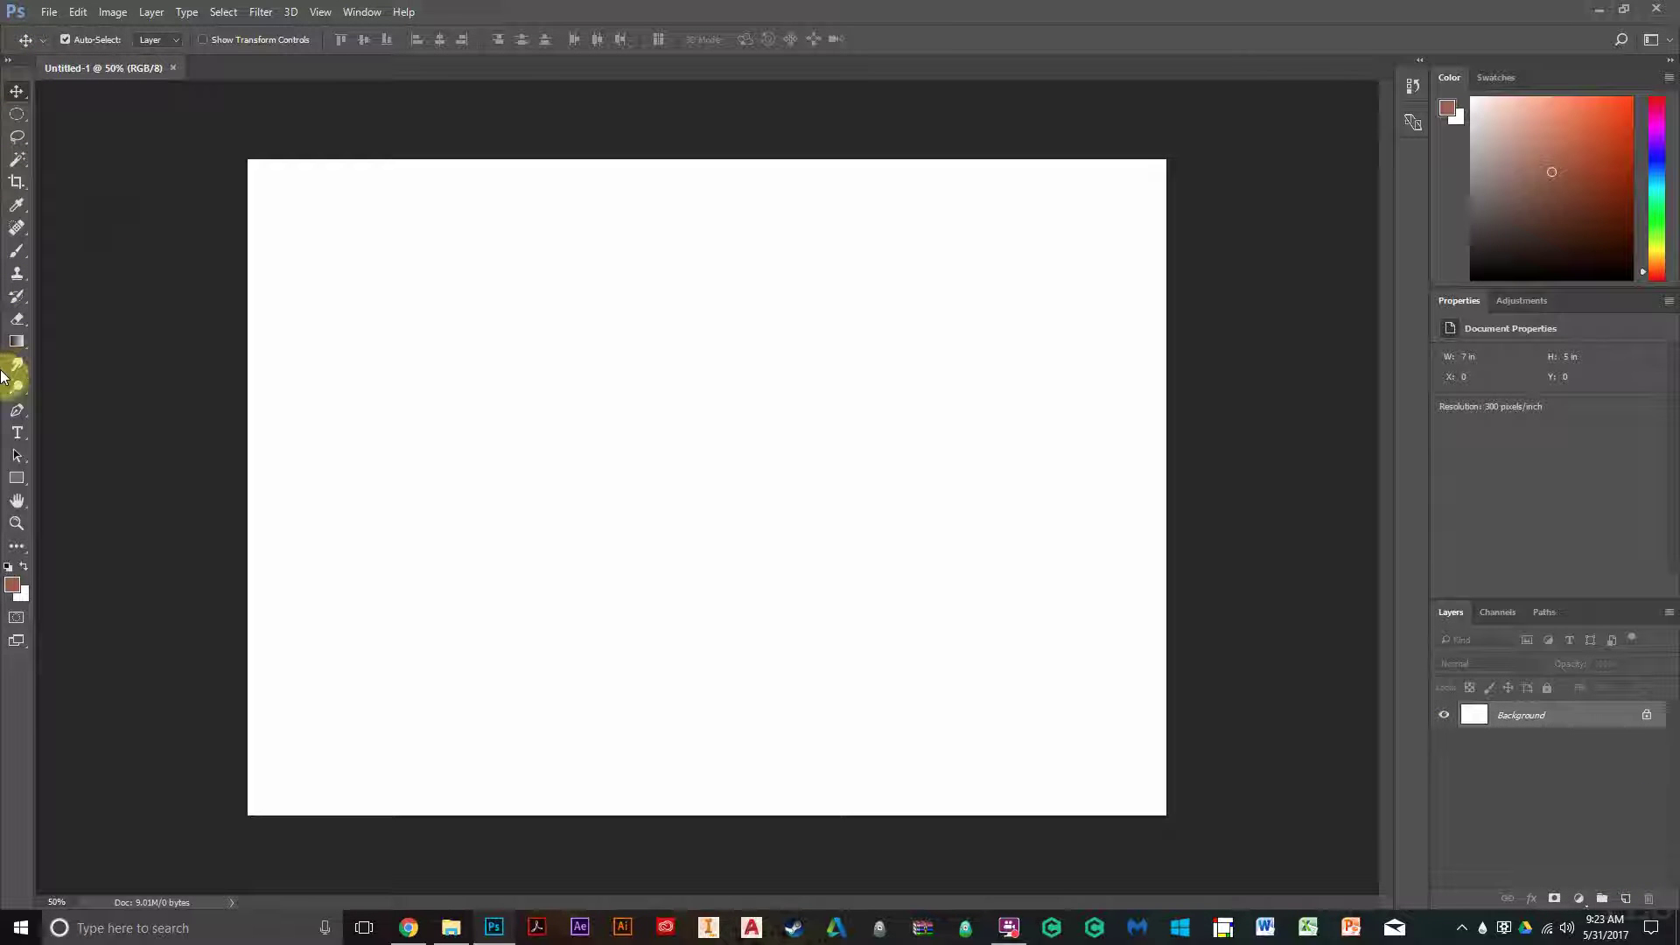
Step: Make a small freehand Lasso selection in the upper left of the canvas, and select the whole white area with the Magic Wand
{"action": "left_click", "coordinate": [22, 138]}
{"action": "mouse_move", "coordinate": [497, 286]}
{"action": "left_mouse_down"}
{"action": "mouse_move", "coordinate": [596, 371]}
{"action": "mouse_move", "coordinate": [586, 407]}
{"action": "mouse_move", "coordinate": [476, 410]}
{"action": "mouse_move", "coordinate": [463, 367]}
{"action": "mouse_move", "coordinate": [496, 289]}
{"action": "left_mouse_up"}
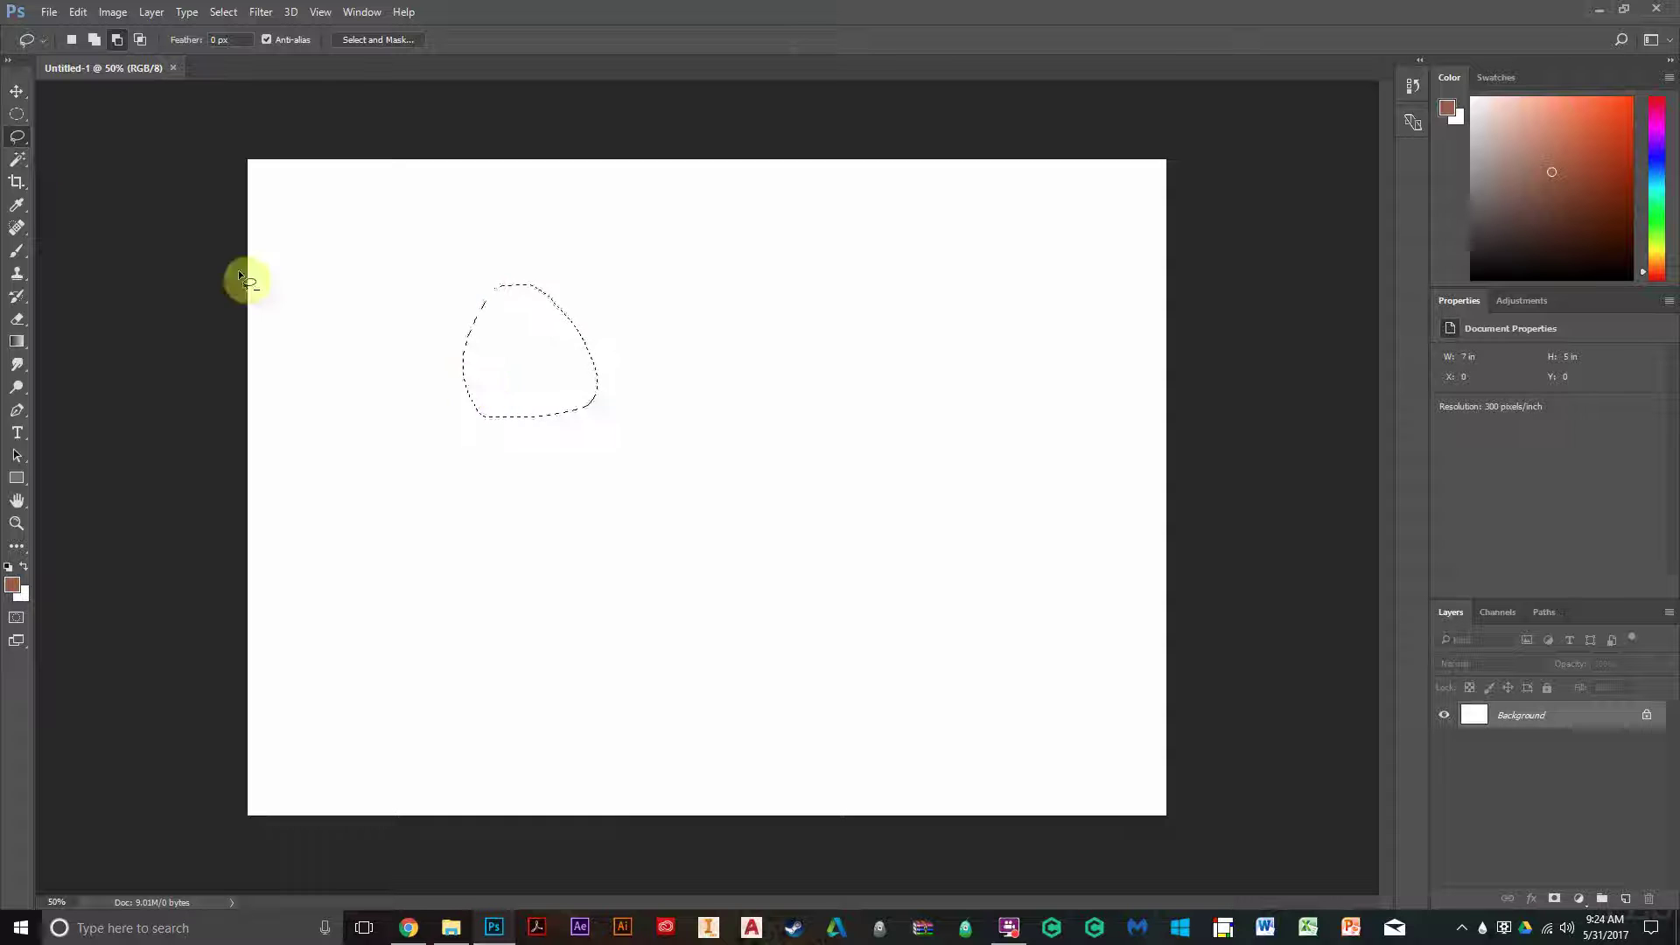
{"action": "left_click", "coordinate": [18, 160]}
{"action": "left_click", "coordinate": [612, 364]}
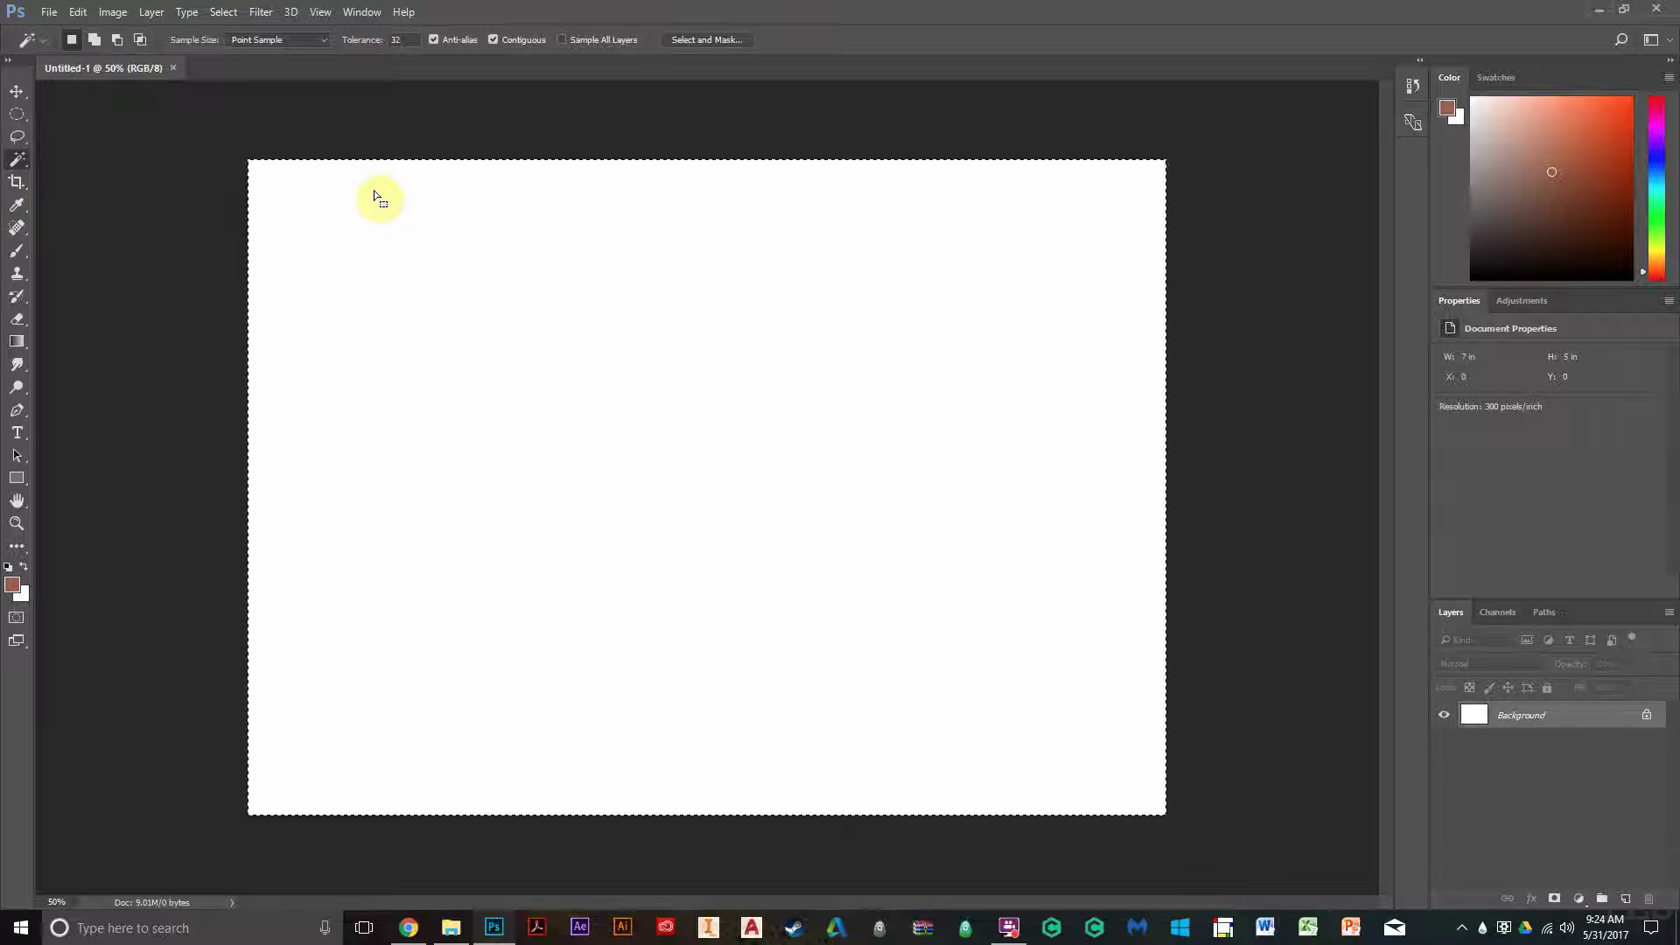
Step: Try to crop the canvas to a small rectangle in its upper-left area, and undo that crop frame
{"action": "left_click", "coordinate": [18, 182]}
{"action": "left_click_drag", "start_coordinate": [476, 252], "coordinate": [766, 475]}
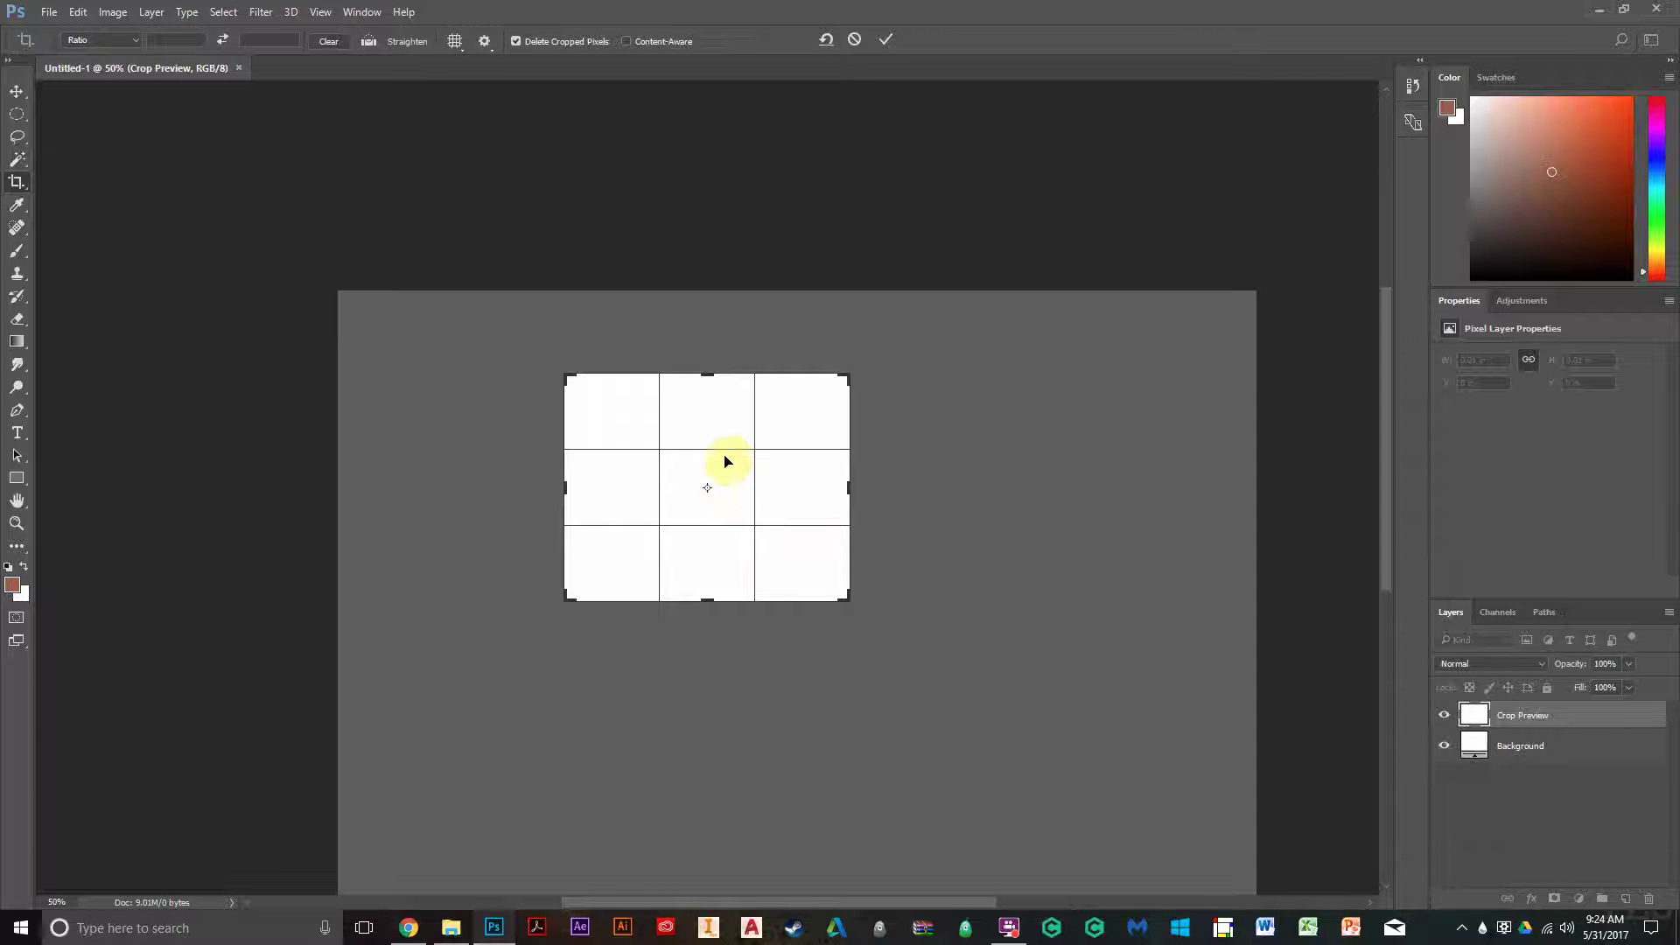
{"action": "key", "text": "ctrl+z"}
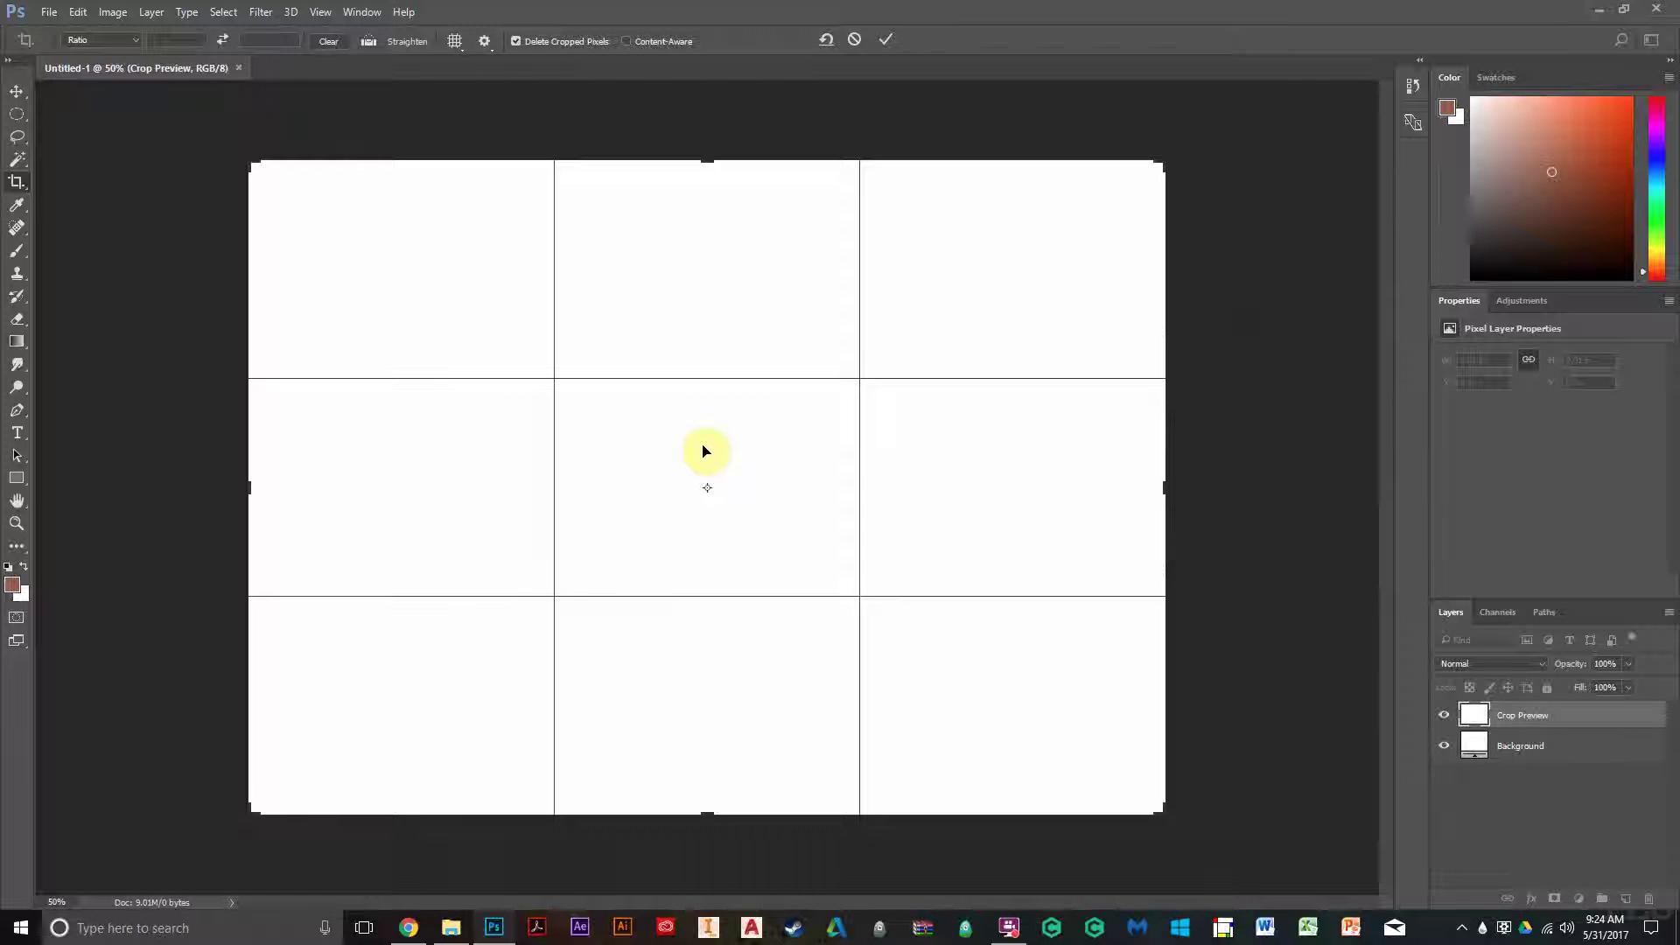
Step: Accept the full-canvas crop, and sample dark grey and white as the foreground colour with the Eyedropper
{"action": "left_click", "coordinate": [17, 205]}
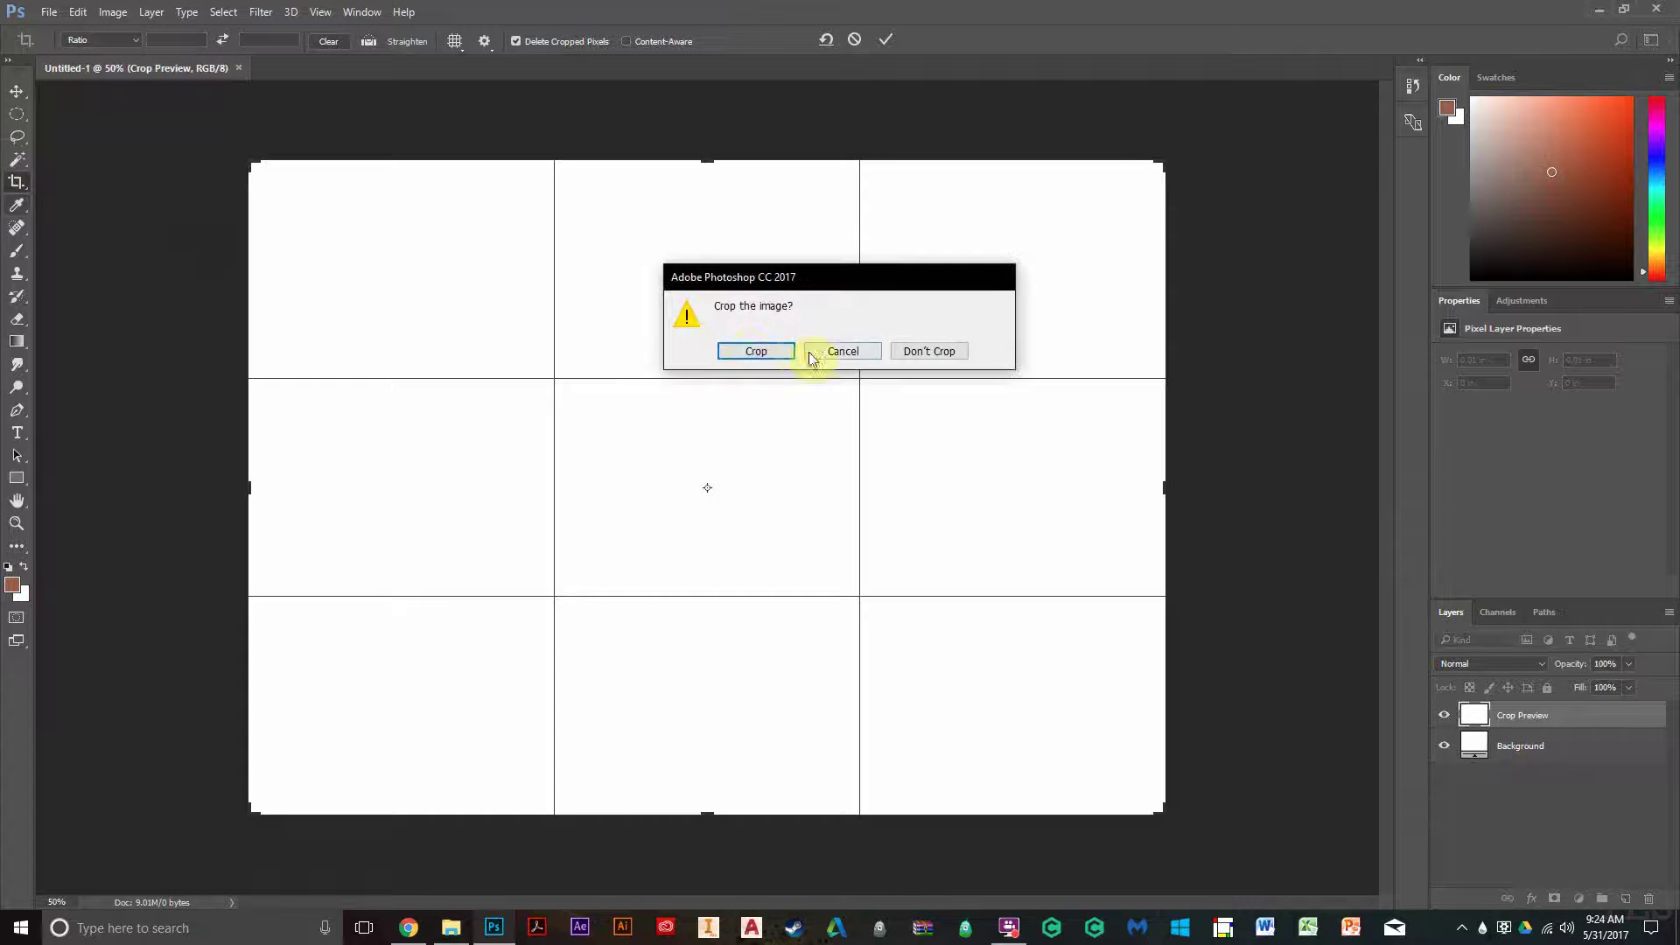
{"action": "left_click", "coordinate": [768, 349]}
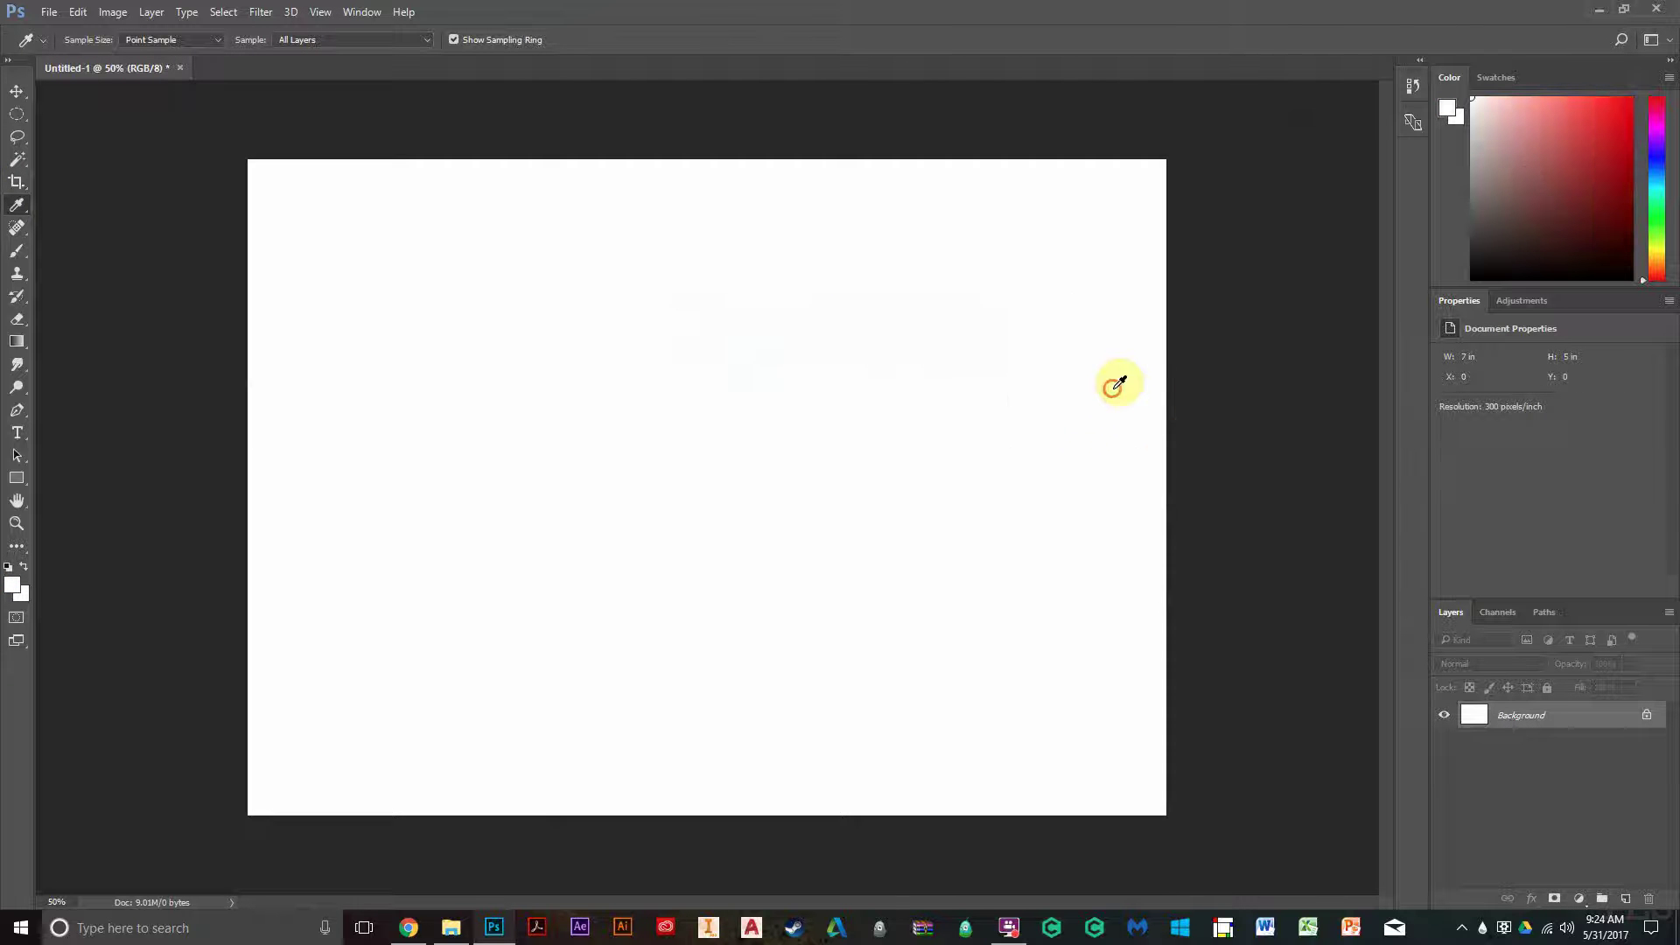
{"action": "left_click_drag", "start_coordinate": [1118, 382], "coordinate": [1457, 98]}
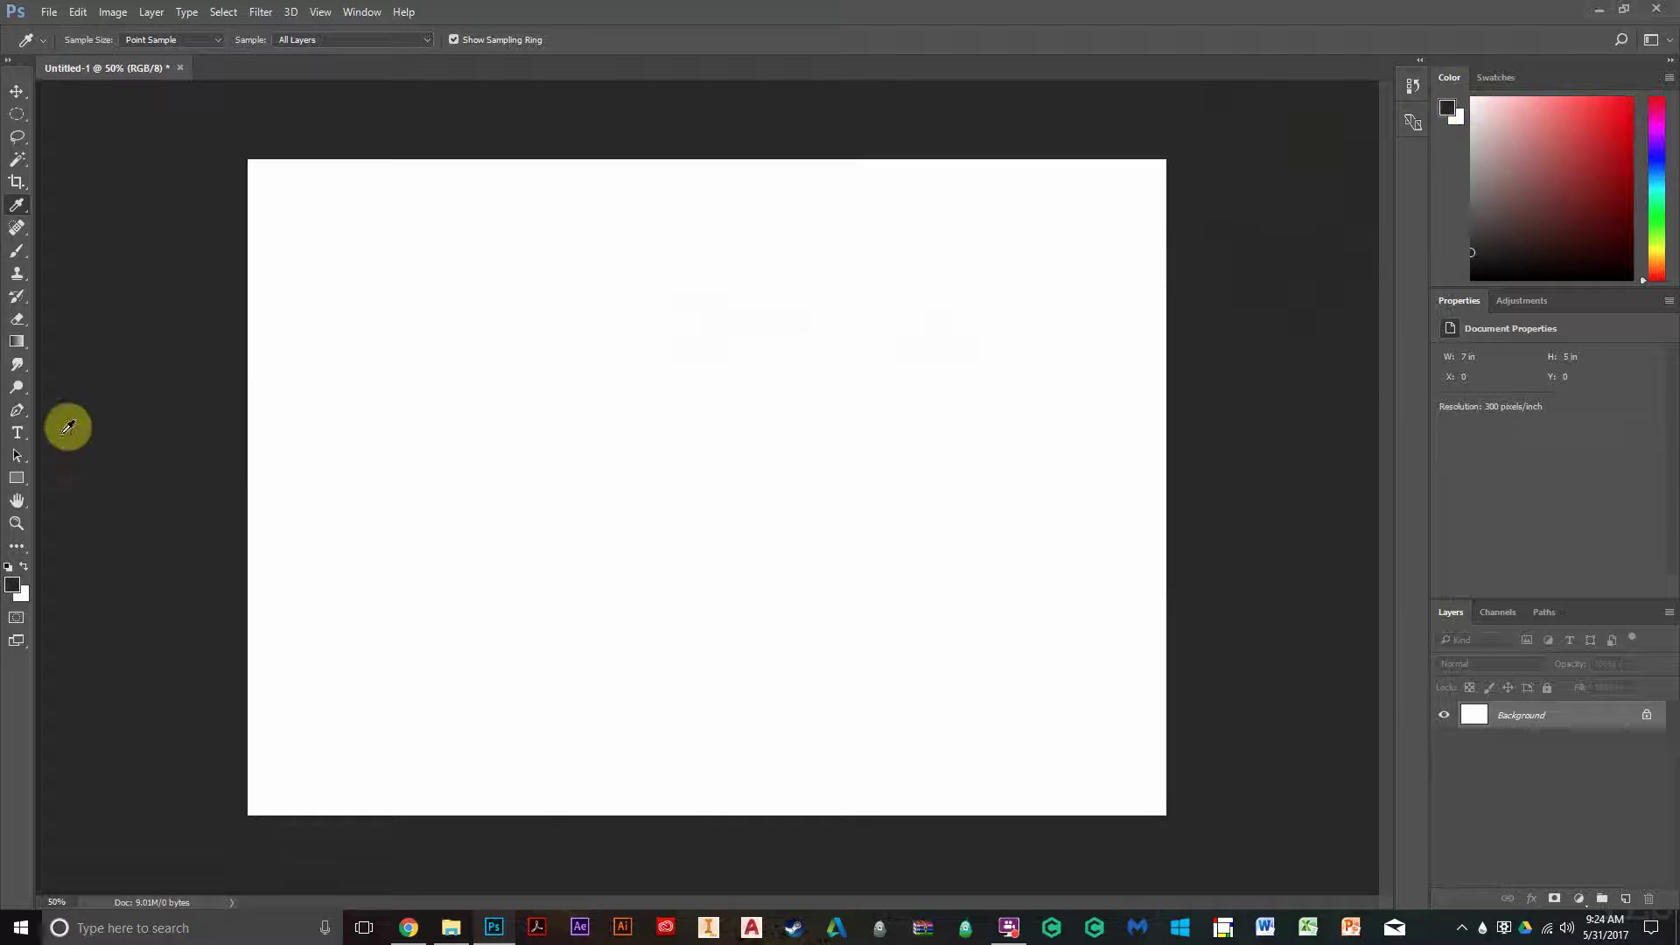
{"action": "left_click", "coordinate": [424, 533]}
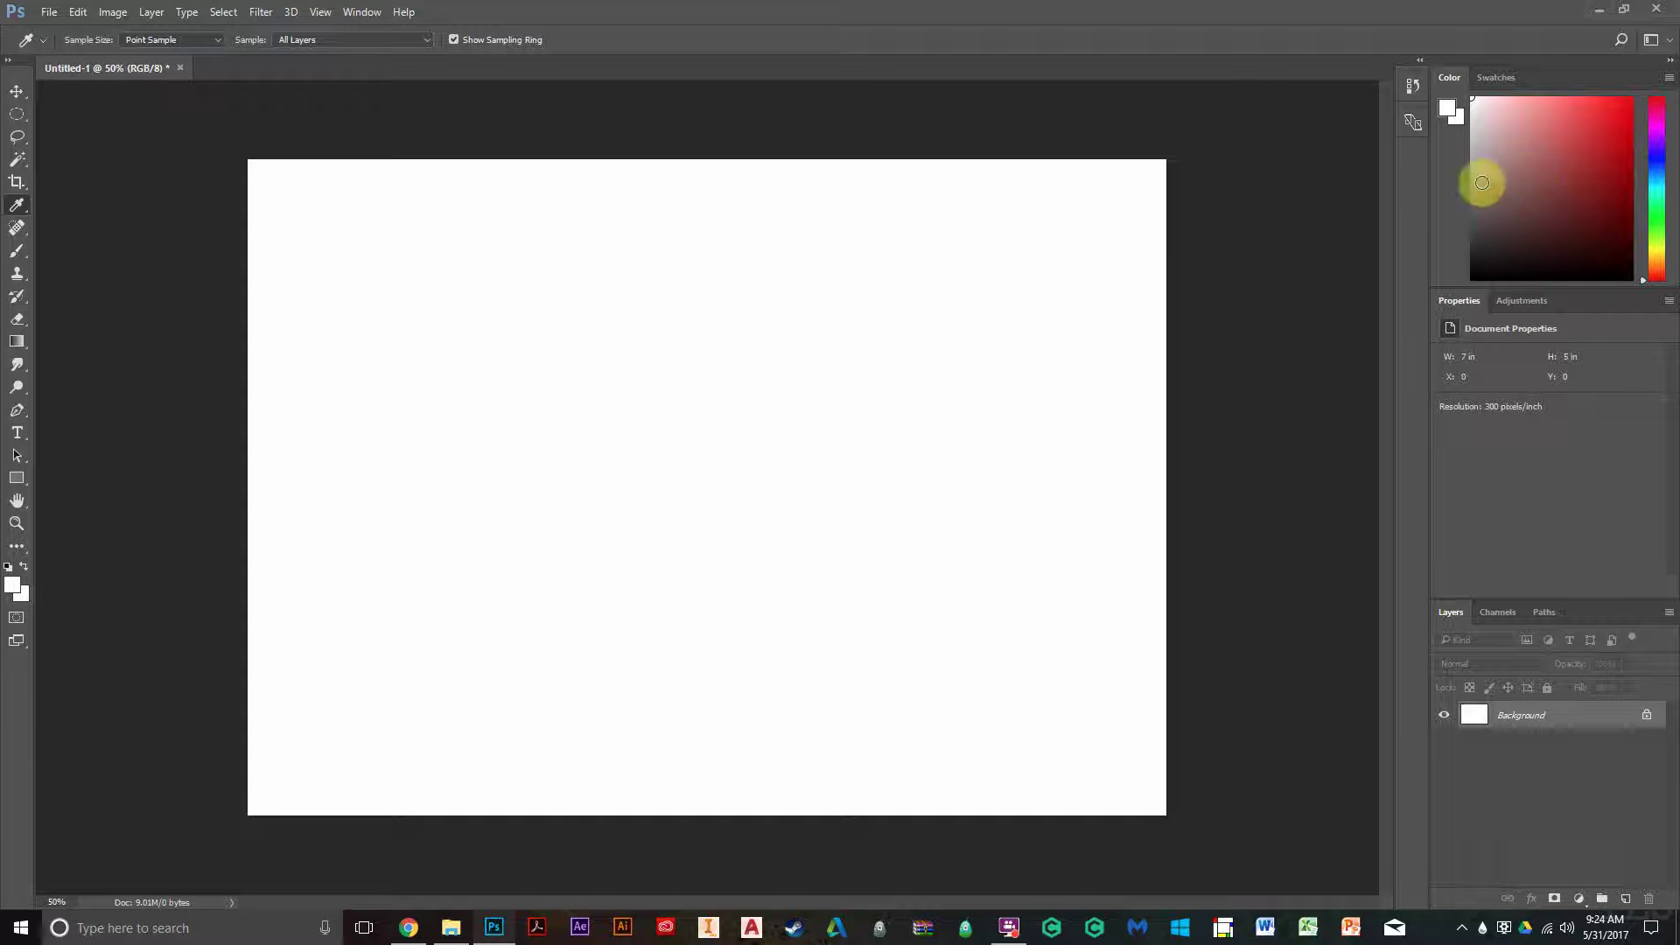
Step: Paint a wavy Brush stroke in muted red on the upper right half of the canvas
{"action": "left_click", "coordinate": [17, 250]}
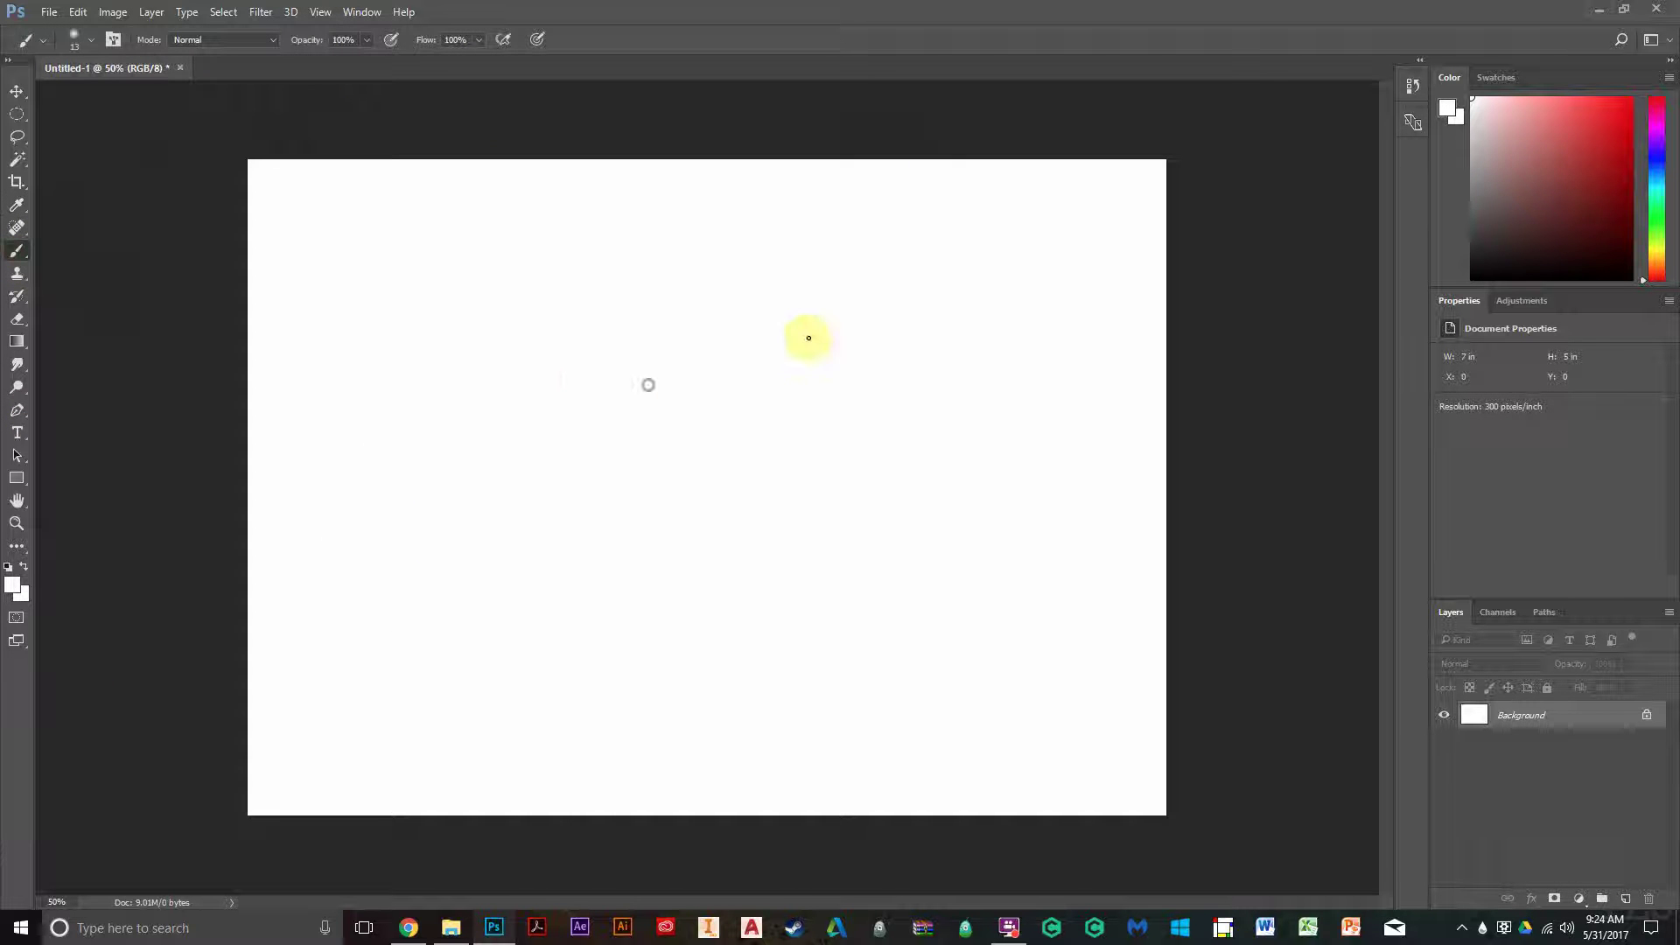
{"action": "left_click", "coordinate": [1542, 157]}
{"action": "mouse_move", "coordinate": [789, 259]}
{"action": "left_mouse_down"}
{"action": "mouse_move", "coordinate": [854, 325]}
{"action": "mouse_move", "coordinate": [881, 427]}
{"action": "mouse_move", "coordinate": [830, 468]}
{"action": "mouse_move", "coordinate": [765, 469]}
{"action": "left_mouse_up"}
Step: Draw a thin wavy line with the Pencil tool just left of the red brush stroke
{"action": "right_click", "coordinate": [17, 252]}
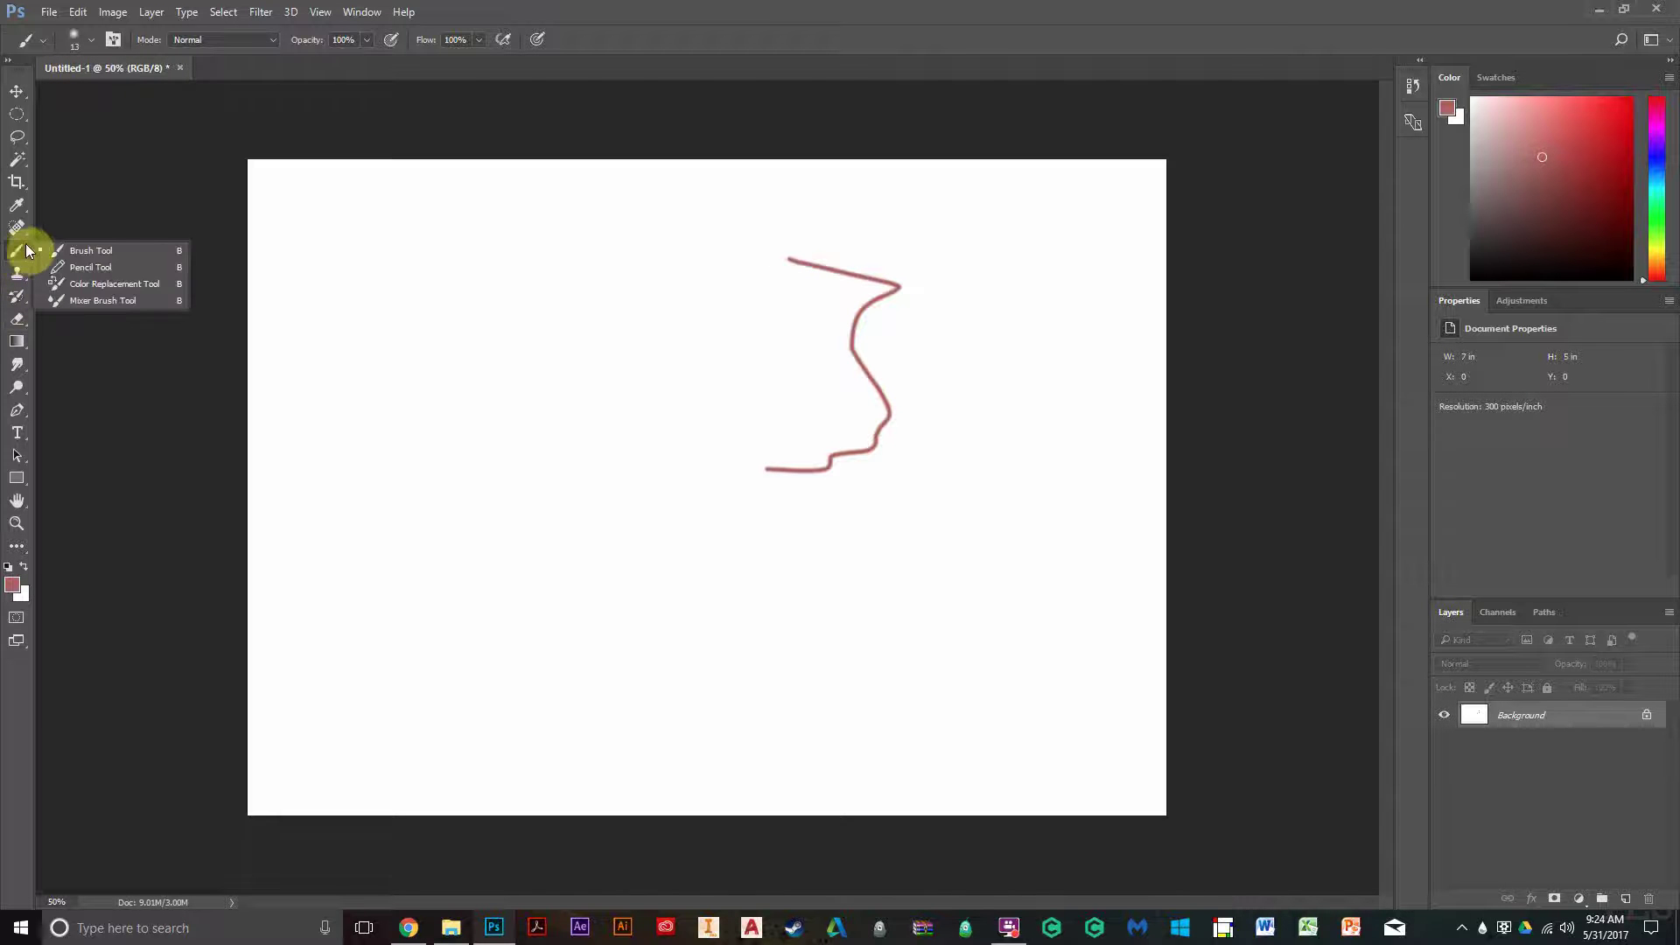
{"action": "left_click", "coordinate": [84, 268]}
{"action": "mouse_move", "coordinate": [772, 268]}
{"action": "left_mouse_down"}
{"action": "mouse_move", "coordinate": [800, 309]}
{"action": "mouse_move", "coordinate": [792, 390]}
{"action": "left_mouse_up"}
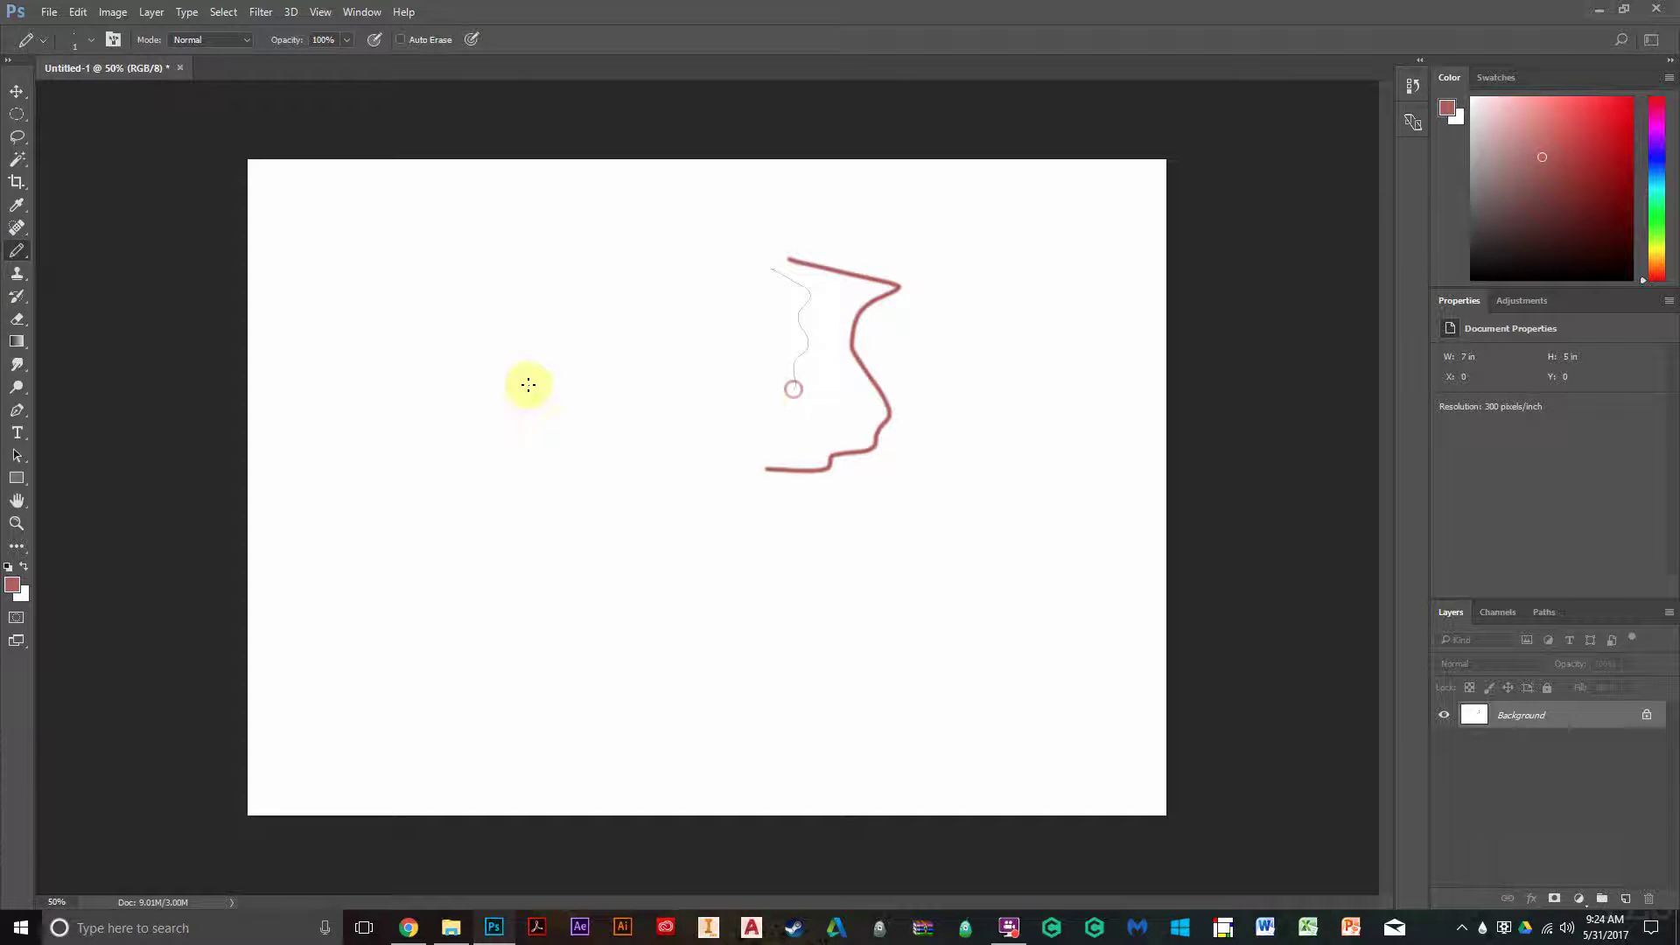
Step: Enlarge the Clone Stamp brush and try to stamp on the empty canvas without a source point
{"action": "left_click", "coordinate": [17, 277]}
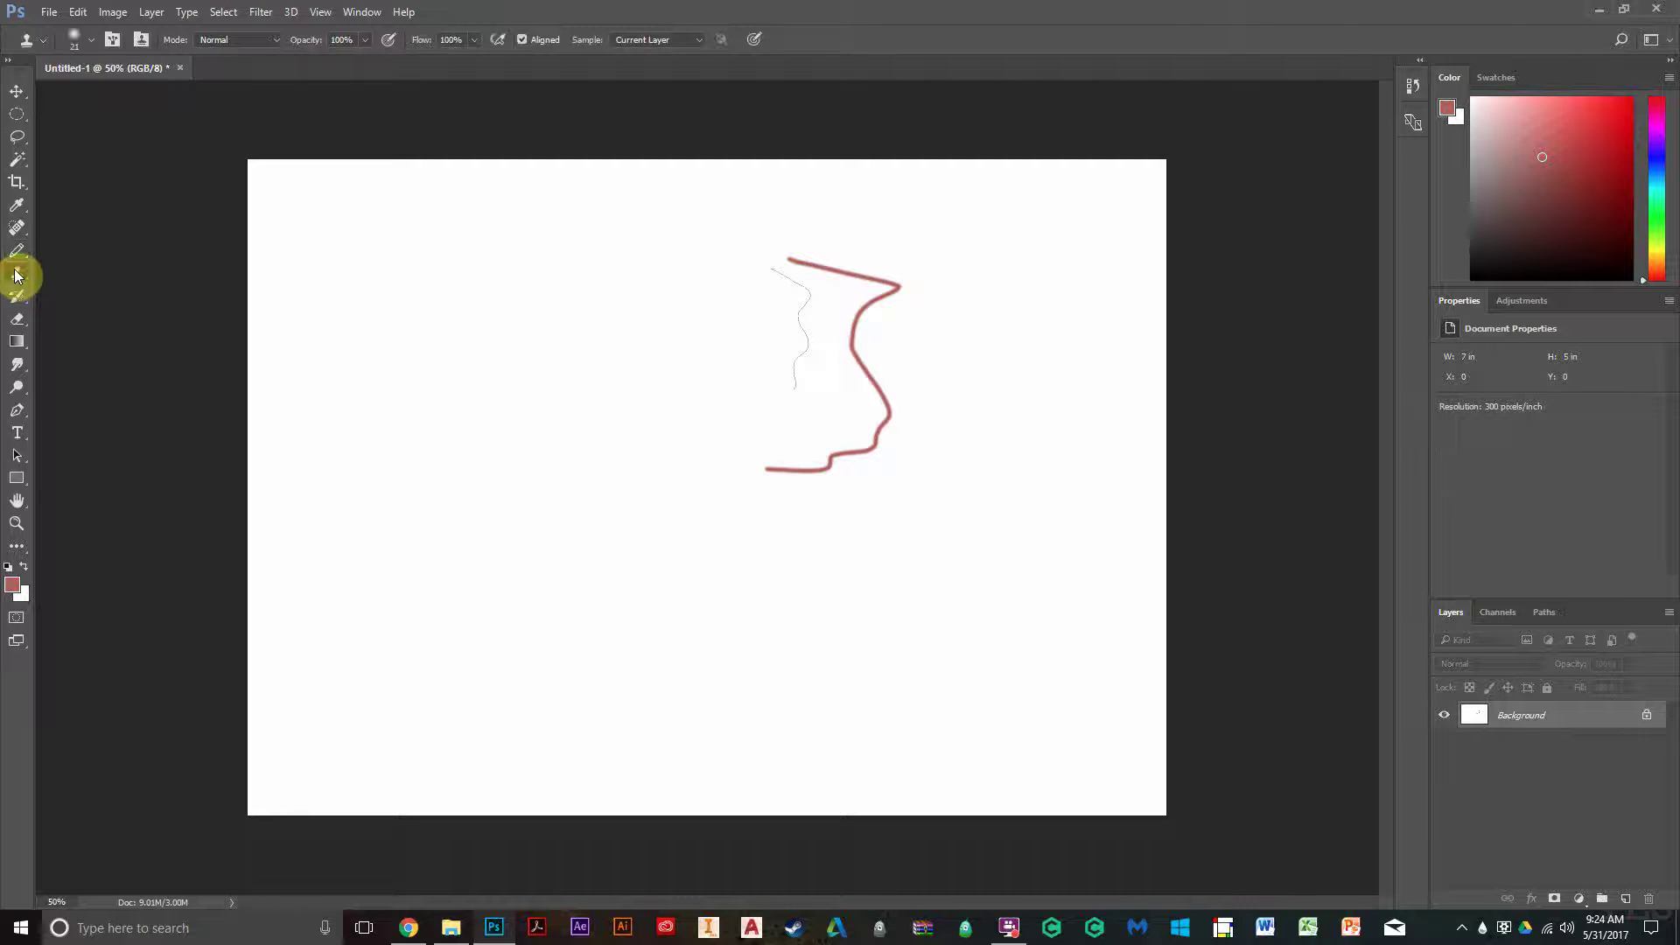
{"action": "left_click", "coordinate": [91, 41]}
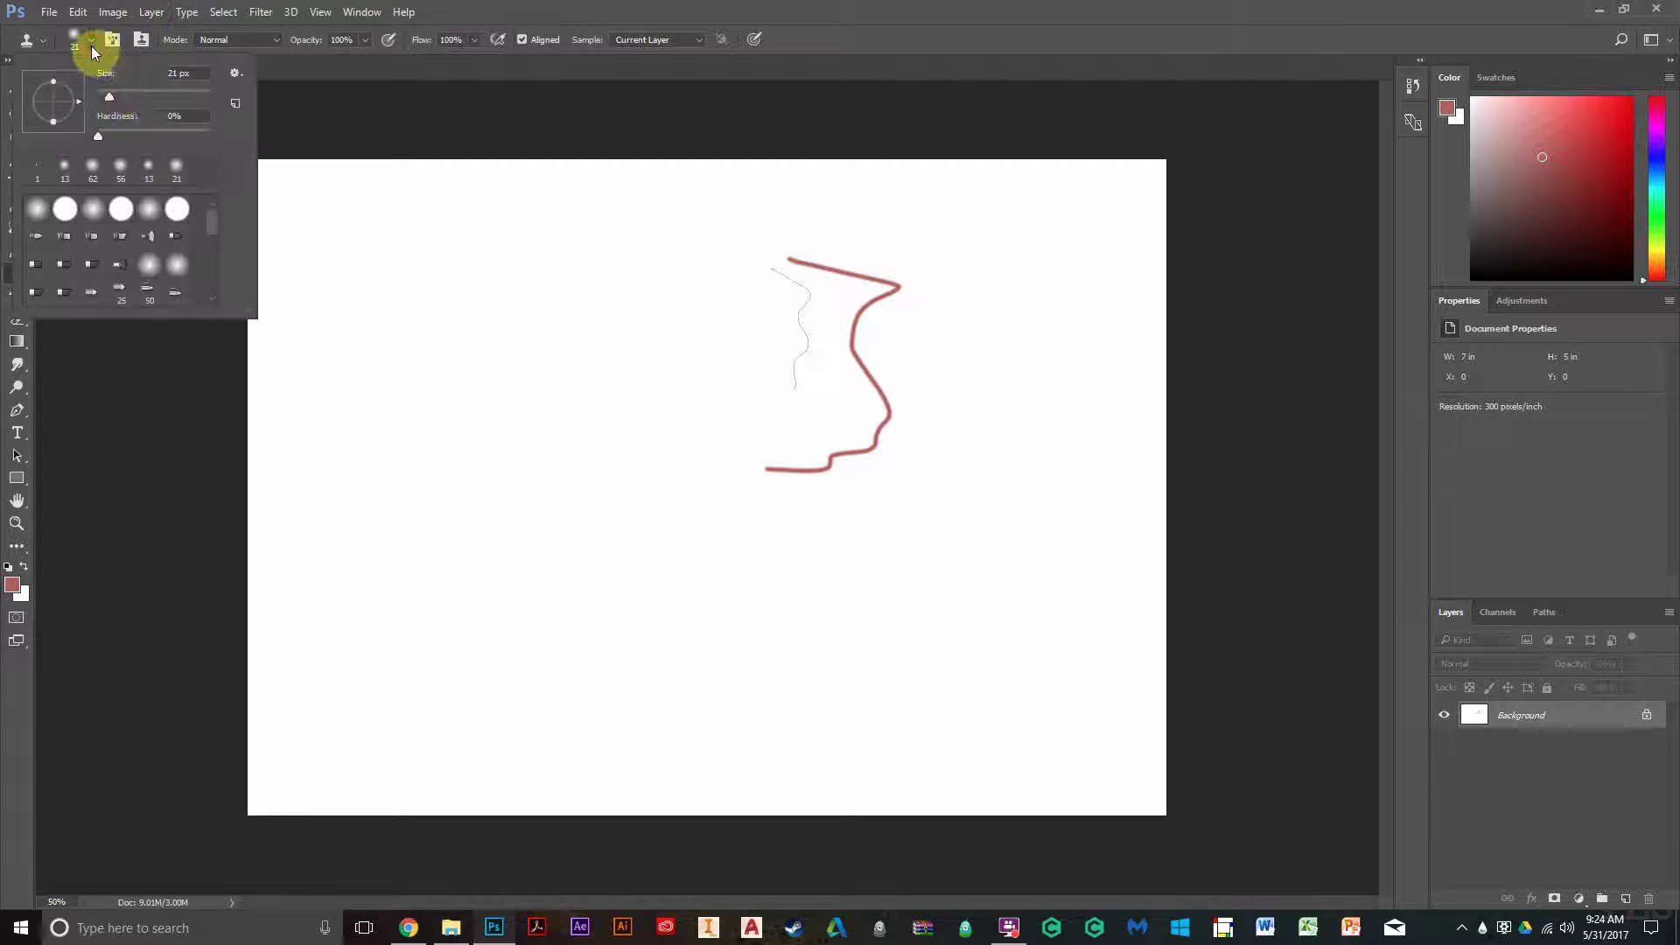
{"action": "left_click", "coordinate": [133, 92]}
{"action": "left_click_drag", "start_coordinate": [140, 91], "coordinate": [147, 91]}
{"action": "left_click", "coordinate": [656, 259]}
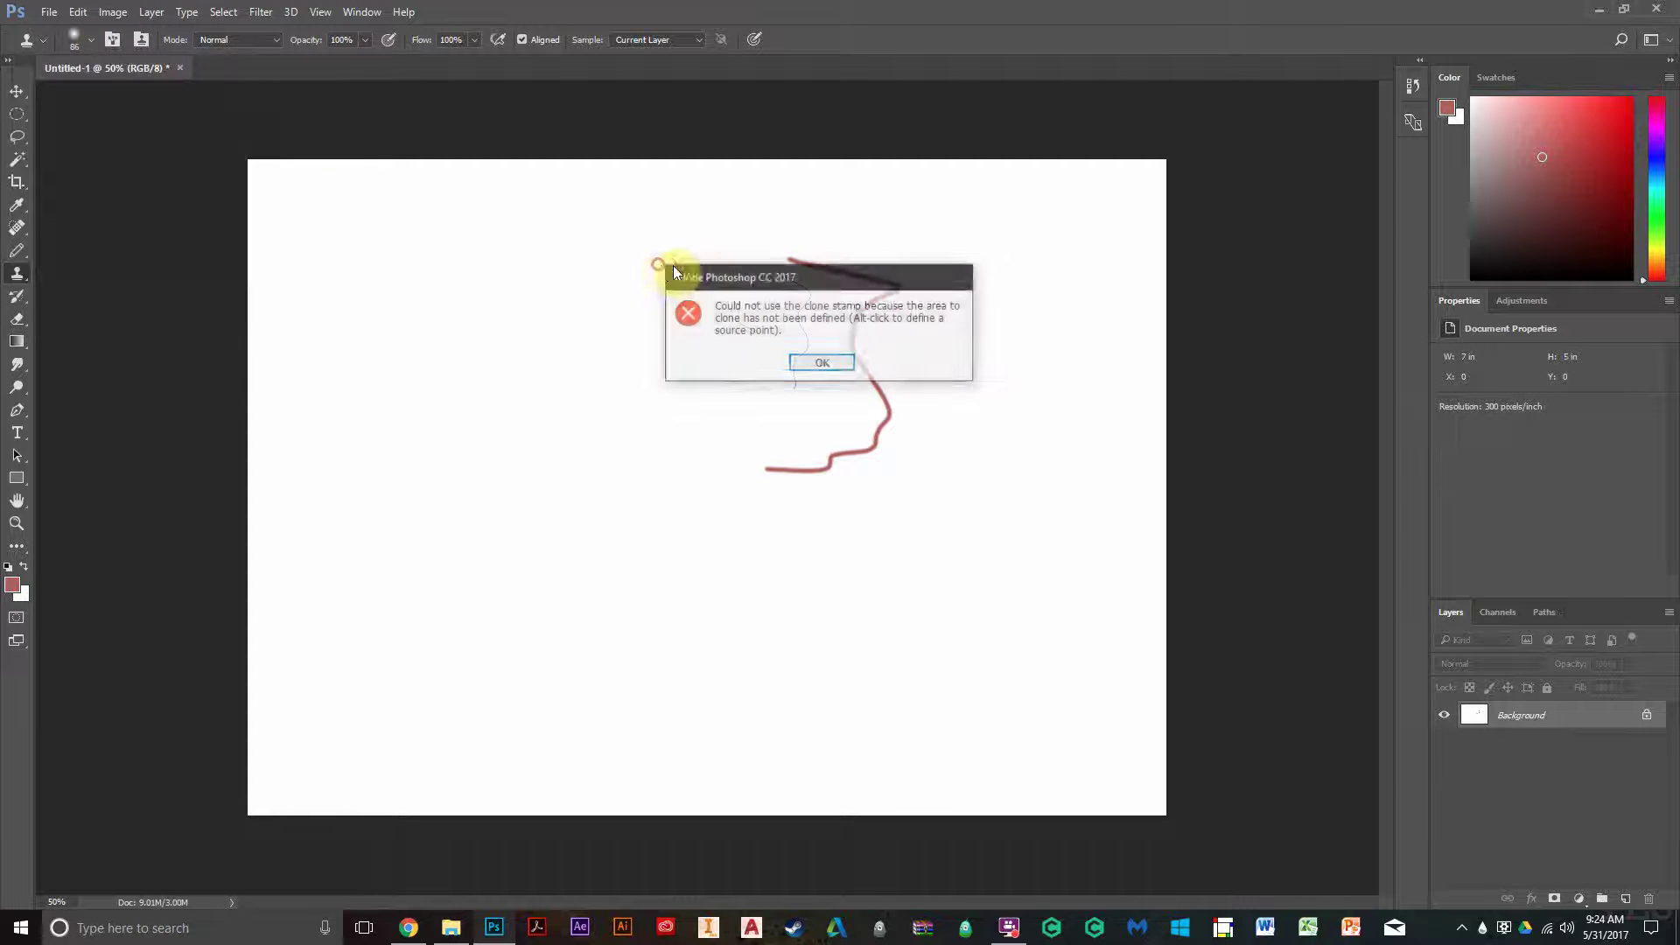
{"action": "left_click", "coordinate": [808, 363]}
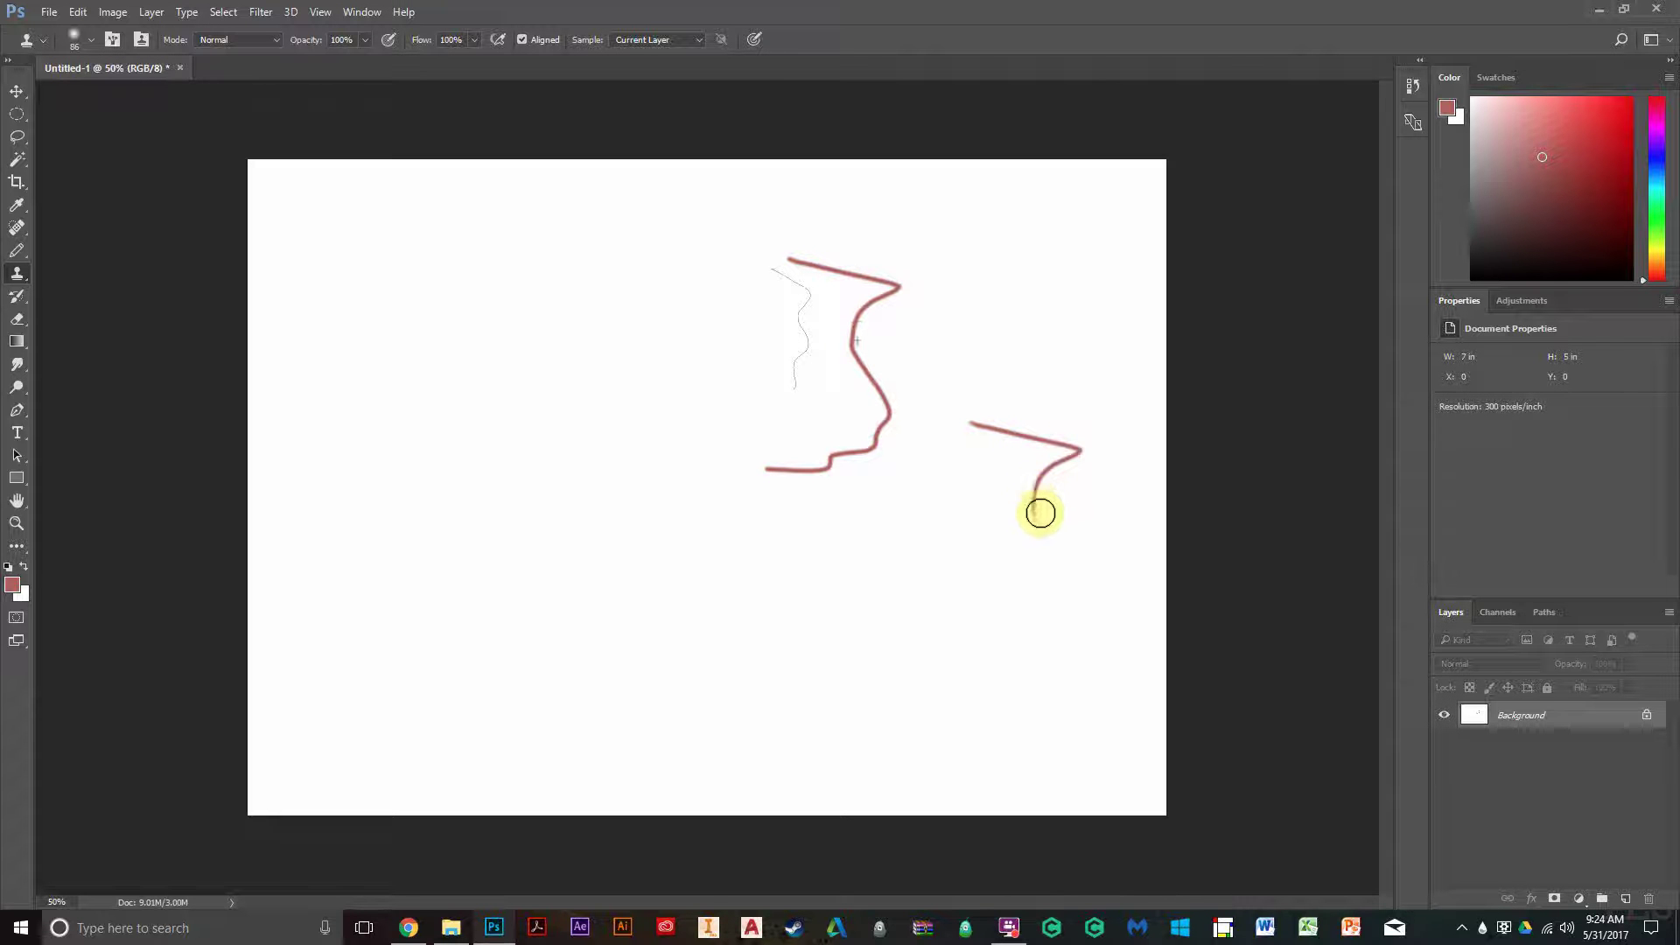
Step: Clone the red brush stroke to the lower right of the canvas, and clone a second copy onto the left side
{"action": "mouse_move", "coordinate": [1072, 578]}
{"action": "left_mouse_down"}
{"action": "mouse_move", "coordinate": [1058, 633]}
{"action": "mouse_move", "coordinate": [1012, 616]}
{"action": "mouse_move", "coordinate": [930, 630]}
{"action": "mouse_move", "coordinate": [998, 637]}
{"action": "mouse_move", "coordinate": [1069, 585]}
{"action": "mouse_move", "coordinate": [1049, 484]}
{"action": "mouse_move", "coordinate": [1061, 455]}
{"action": "mouse_move", "coordinate": [997, 430]}
{"action": "left_mouse_up"}
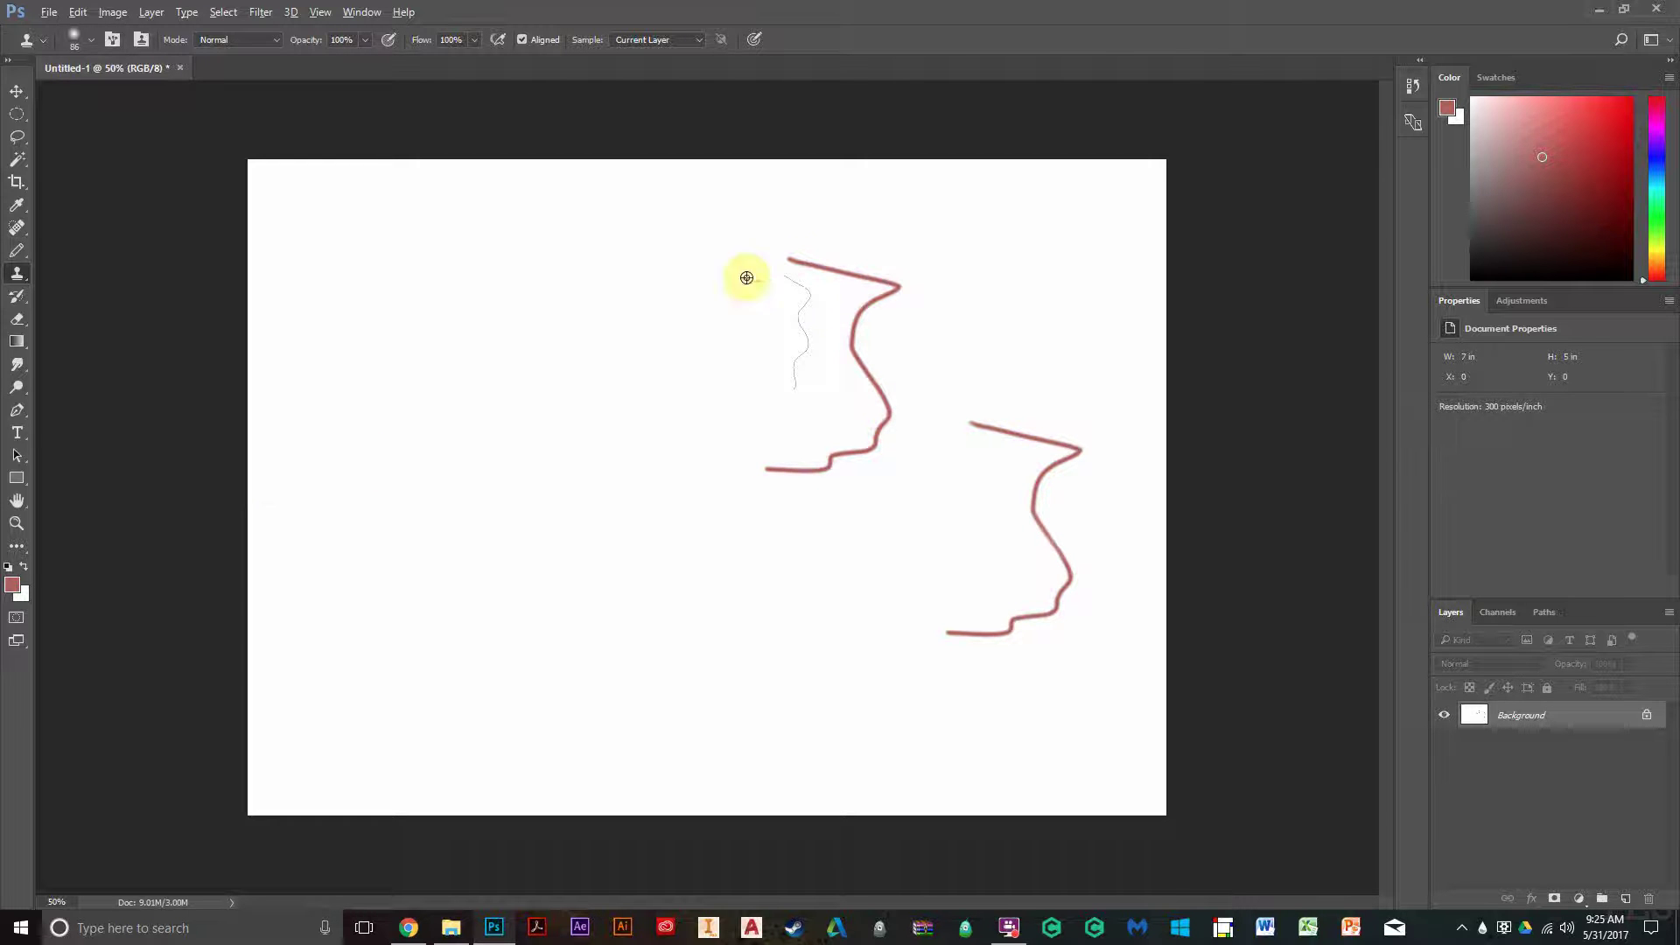
{"action": "left_click", "coordinate": [791, 258], "text": "alt"}
{"action": "mouse_move", "coordinate": [401, 295]}
{"action": "left_mouse_down"}
{"action": "mouse_move", "coordinate": [517, 322]}
{"action": "mouse_move", "coordinate": [467, 368]}
{"action": "mouse_move", "coordinate": [503, 462]}
{"action": "mouse_move", "coordinate": [398, 524]}
{"action": "mouse_move", "coordinate": [378, 506]}
{"action": "mouse_move", "coordinate": [480, 476]}
{"action": "left_mouse_up"}
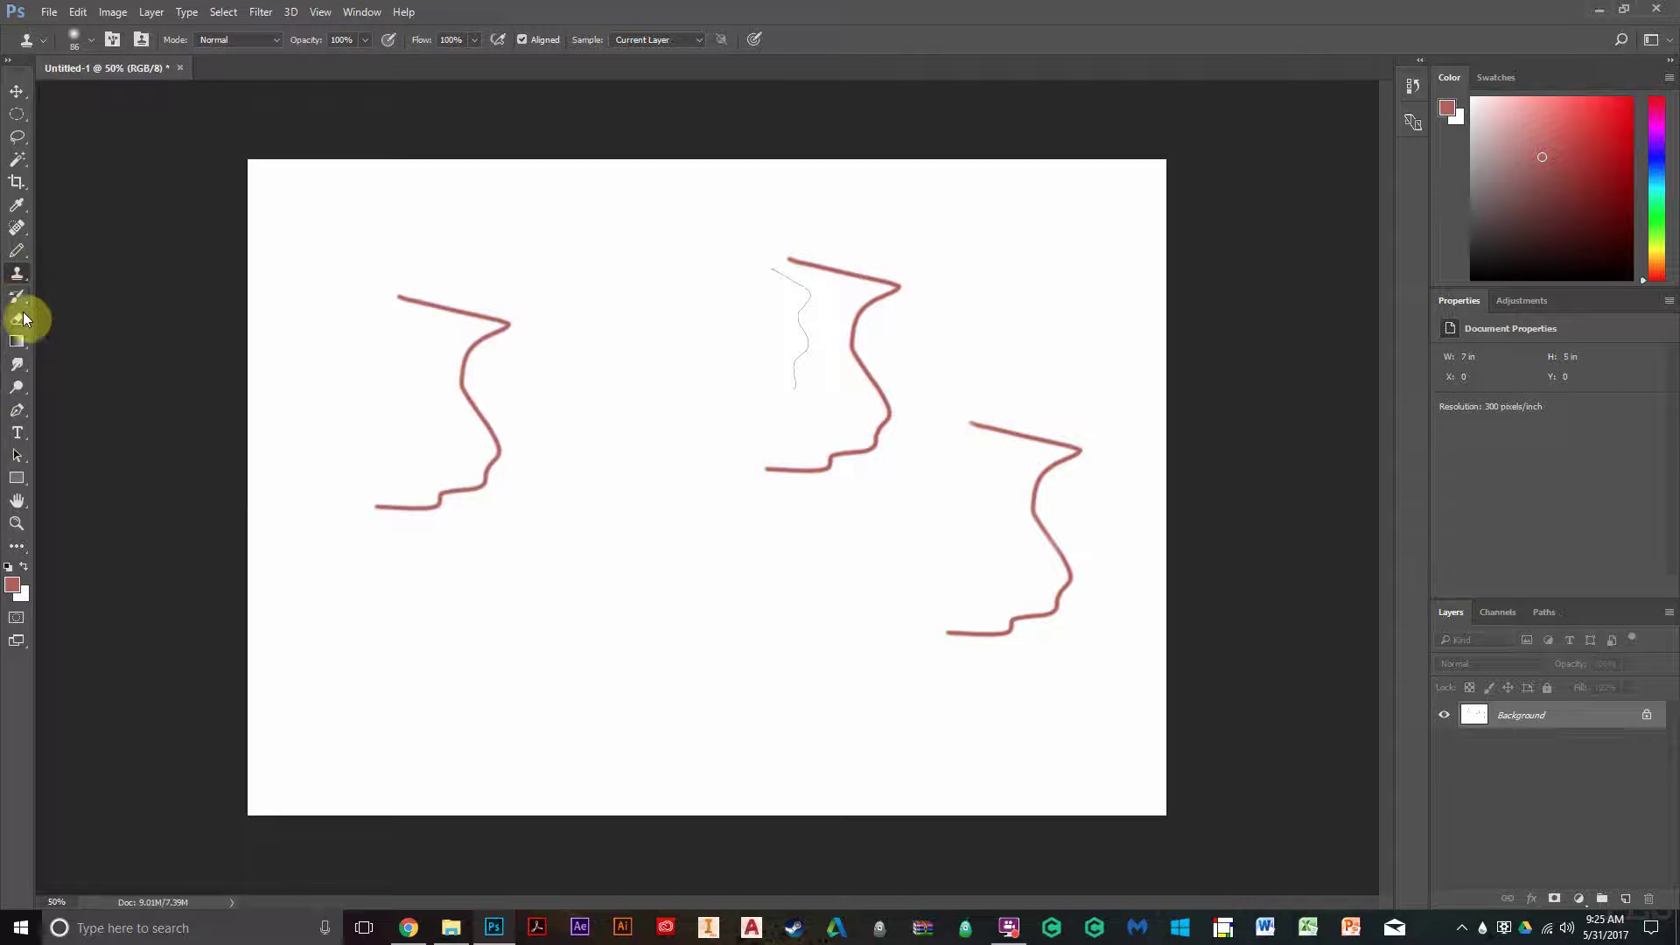
Step: Fill the canvas with red-to-white linear gradients in several directions, the last one running from the right towards the centre
{"action": "left_click", "coordinate": [17, 342]}
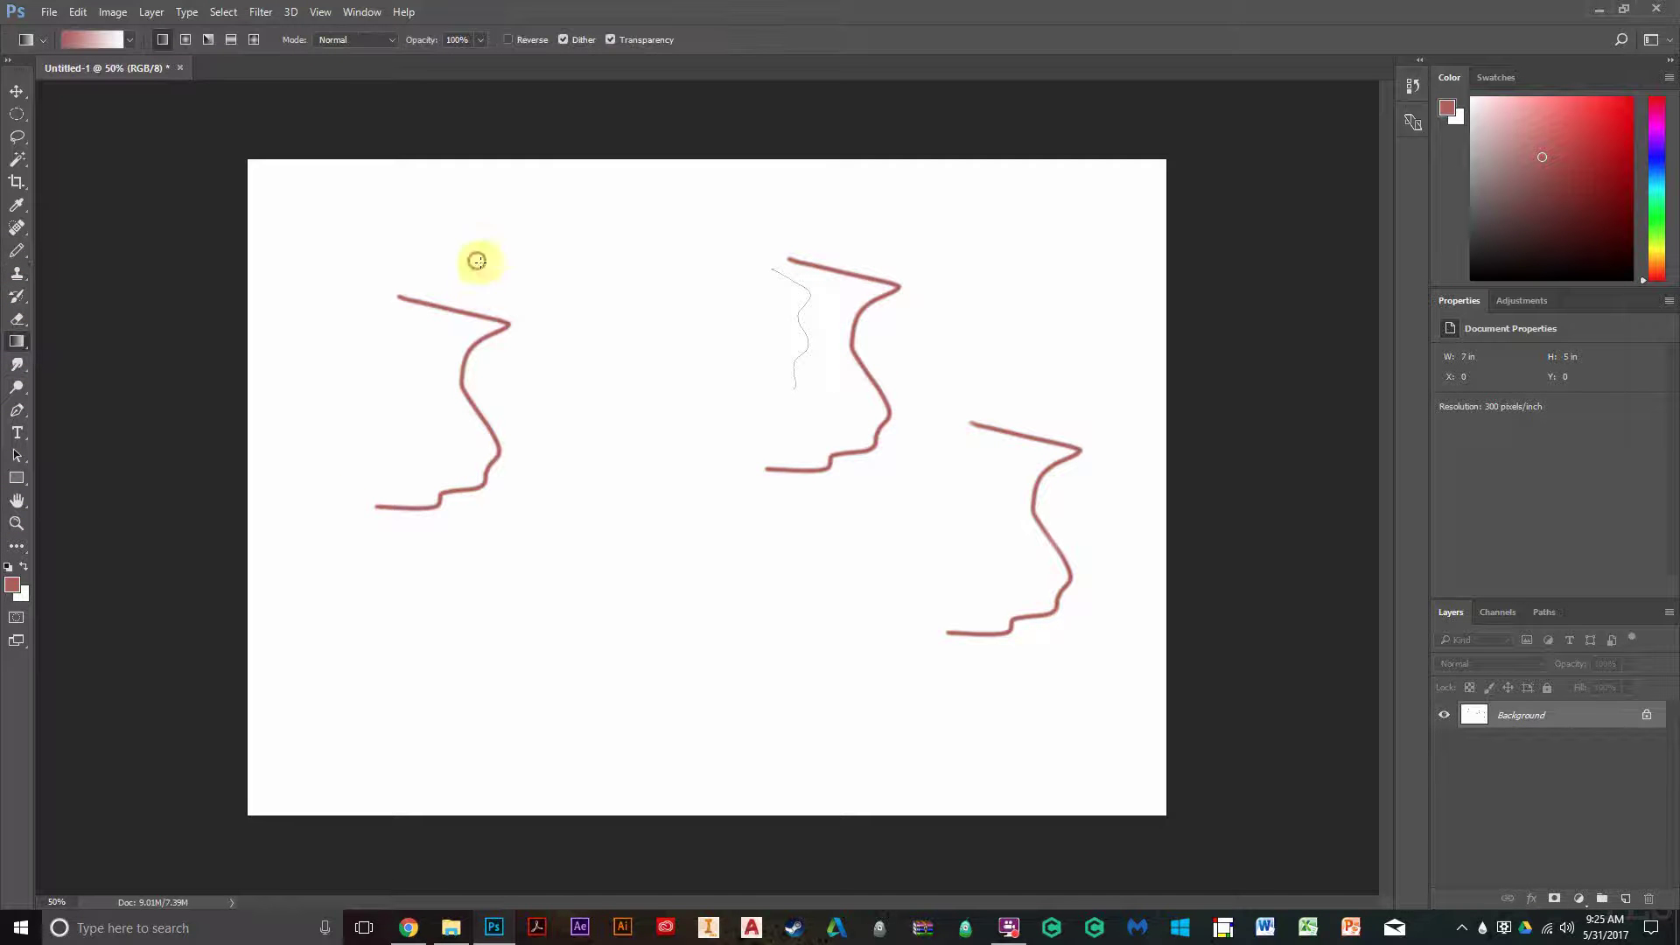
{"action": "left_click_drag", "start_coordinate": [480, 247], "coordinate": [717, 331]}
{"action": "left_click_drag", "start_coordinate": [570, 292], "coordinate": [975, 438]}
{"action": "left_click_drag", "start_coordinate": [968, 323], "coordinate": [636, 426]}
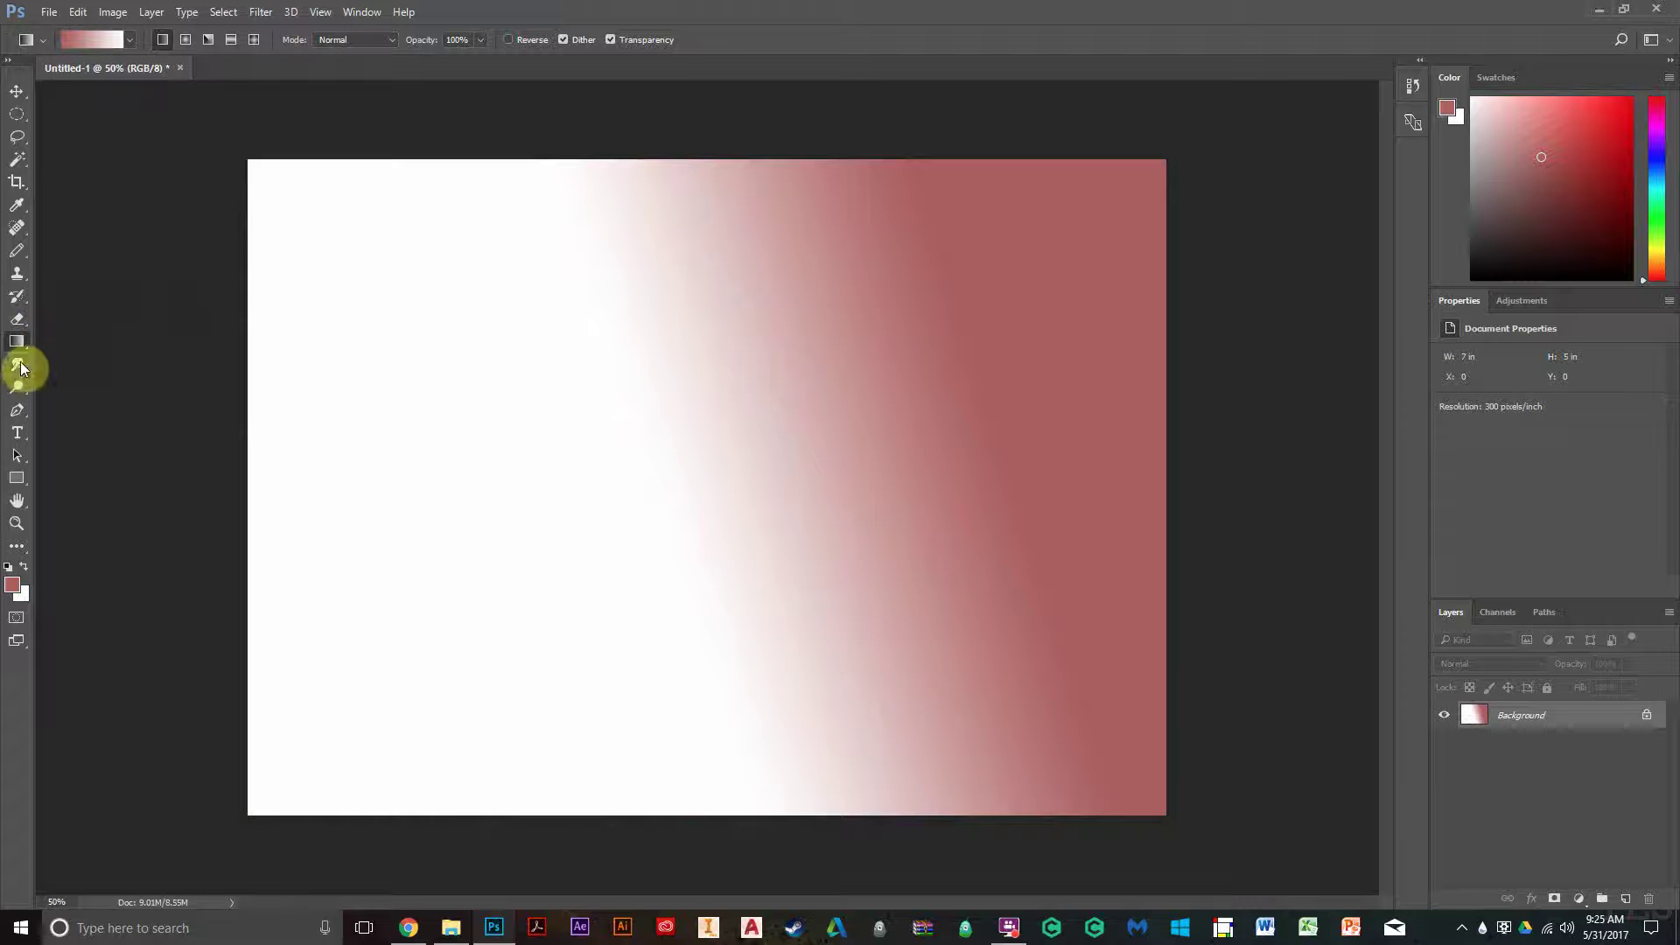
Step: Undo all the gradient fills
{"action": "key", "text": "ctrl+z"}
{"action": "key", "text": "ctrl+z"}
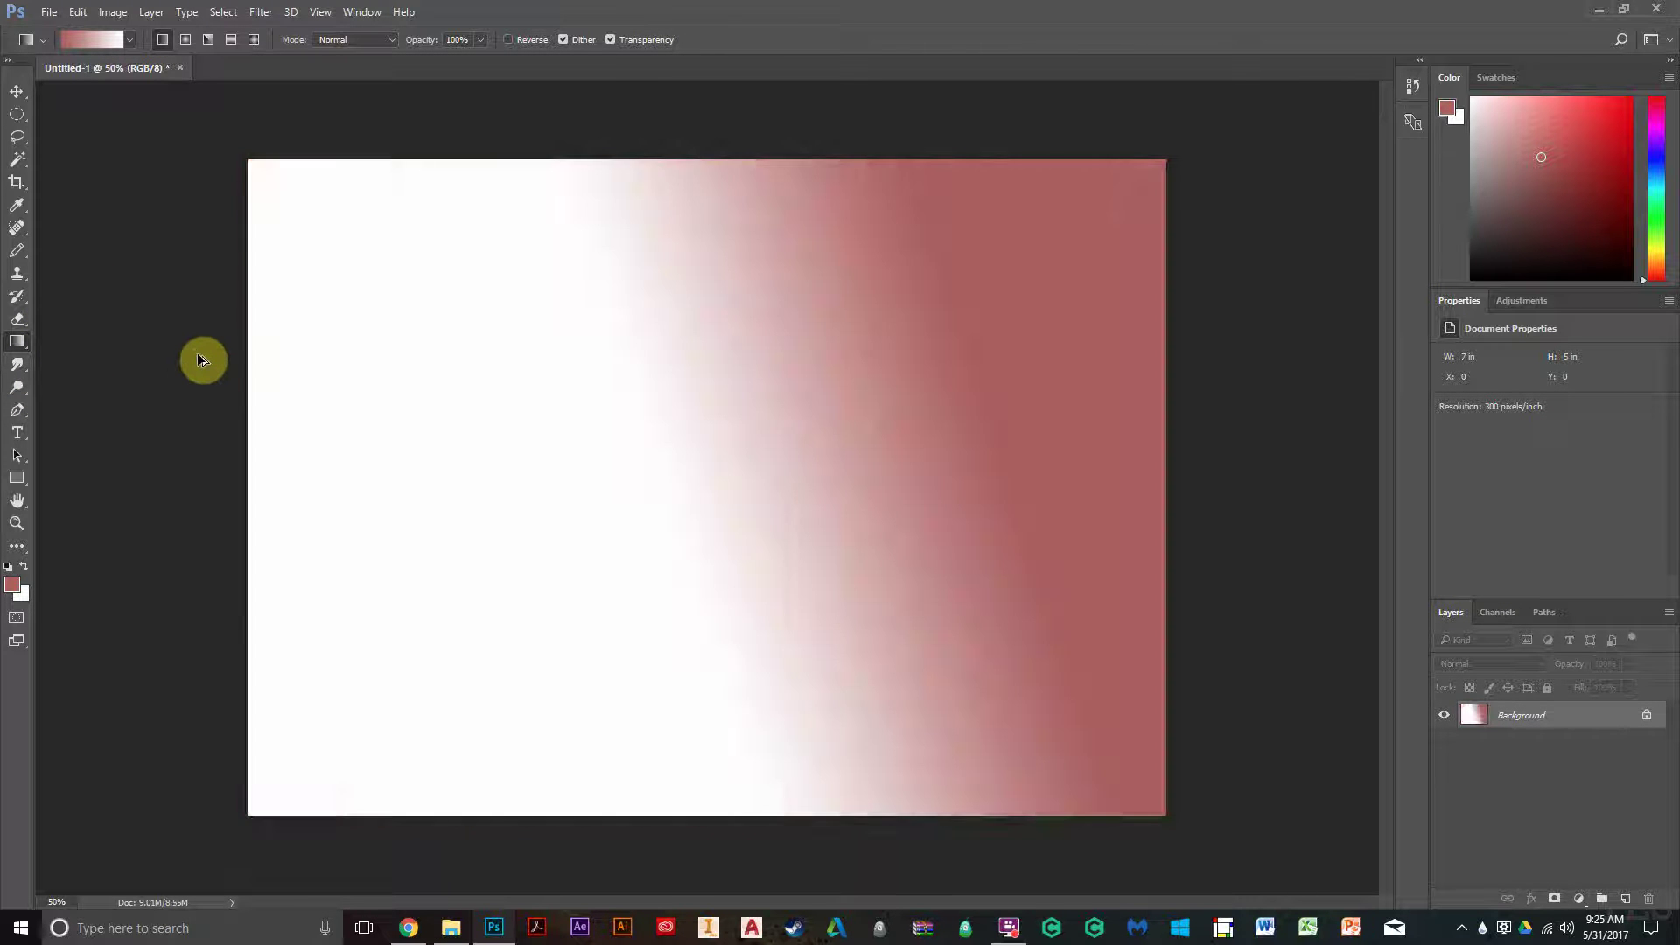
{"action": "key", "text": "ctrl+z"}
{"action": "key", "text": "ctrl+alt+z"}
Step: Smudge the left copy of the red stroke in several places, and darken its middle with the Burn tool
{"action": "left_click", "coordinate": [18, 365]}
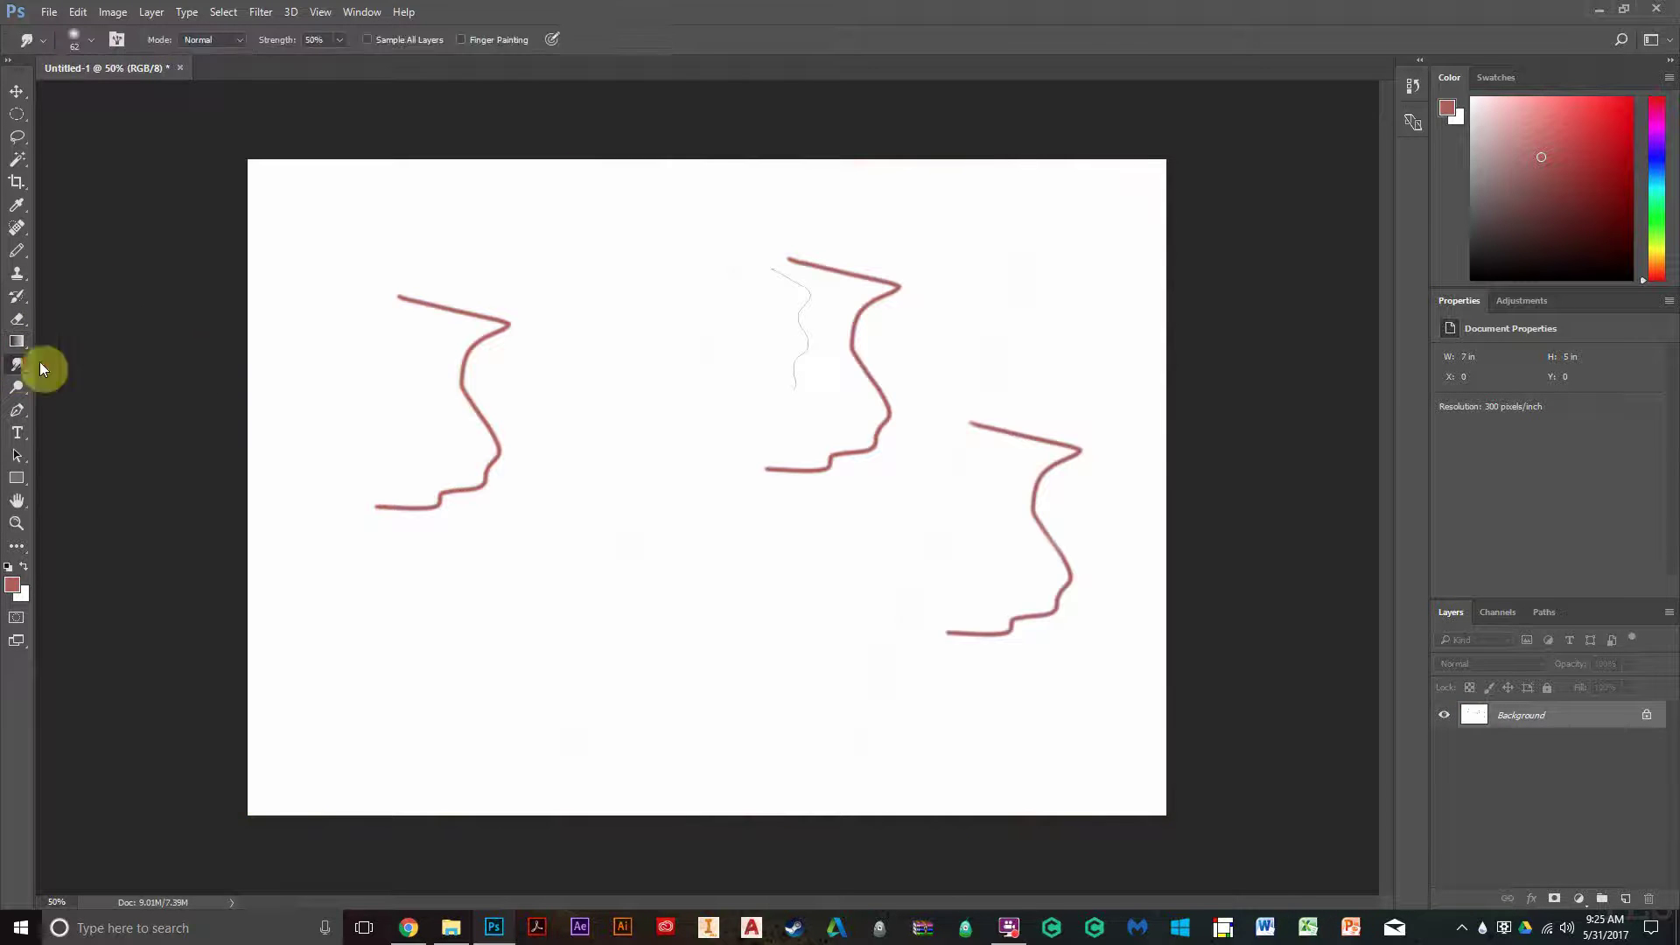
{"action": "mouse_move", "coordinate": [468, 290]}
{"action": "left_mouse_down"}
{"action": "mouse_move", "coordinate": [461, 323]}
{"action": "mouse_move", "coordinate": [503, 450]}
{"action": "mouse_move", "coordinate": [468, 463]}
{"action": "left_mouse_up"}
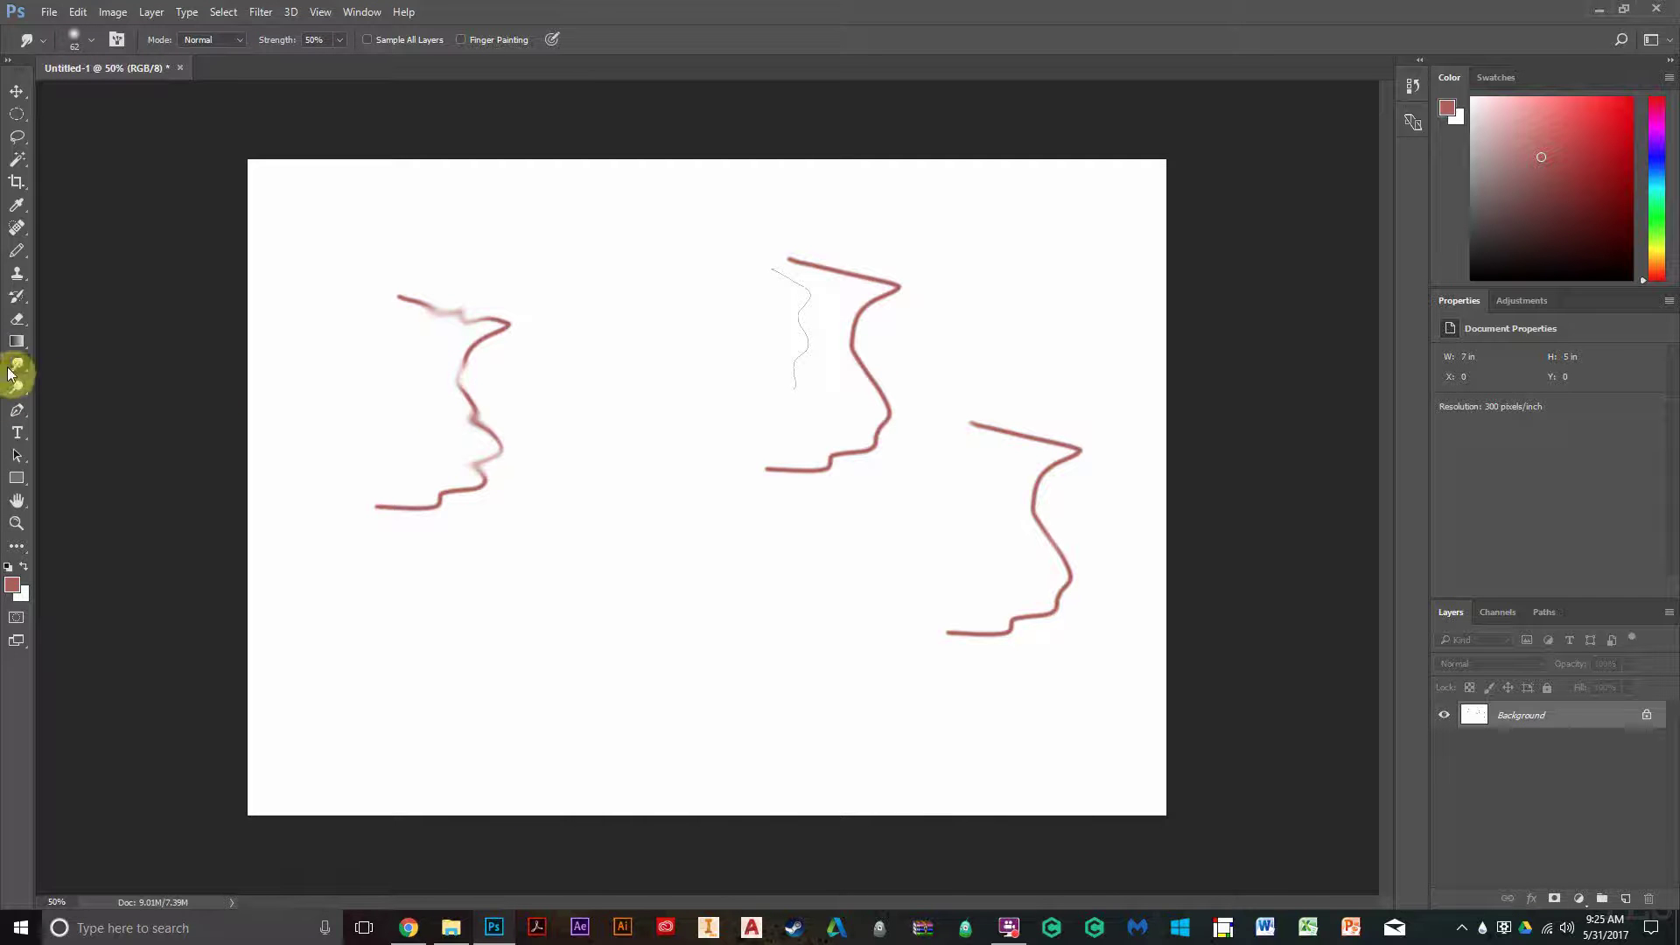
{"action": "mouse_move", "coordinate": [19, 366]}
{"action": "left_mouse_down"}
{"action": "mouse_move", "coordinate": [18, 331]}
{"action": "mouse_move", "coordinate": [21, 365]}
{"action": "left_mouse_up"}
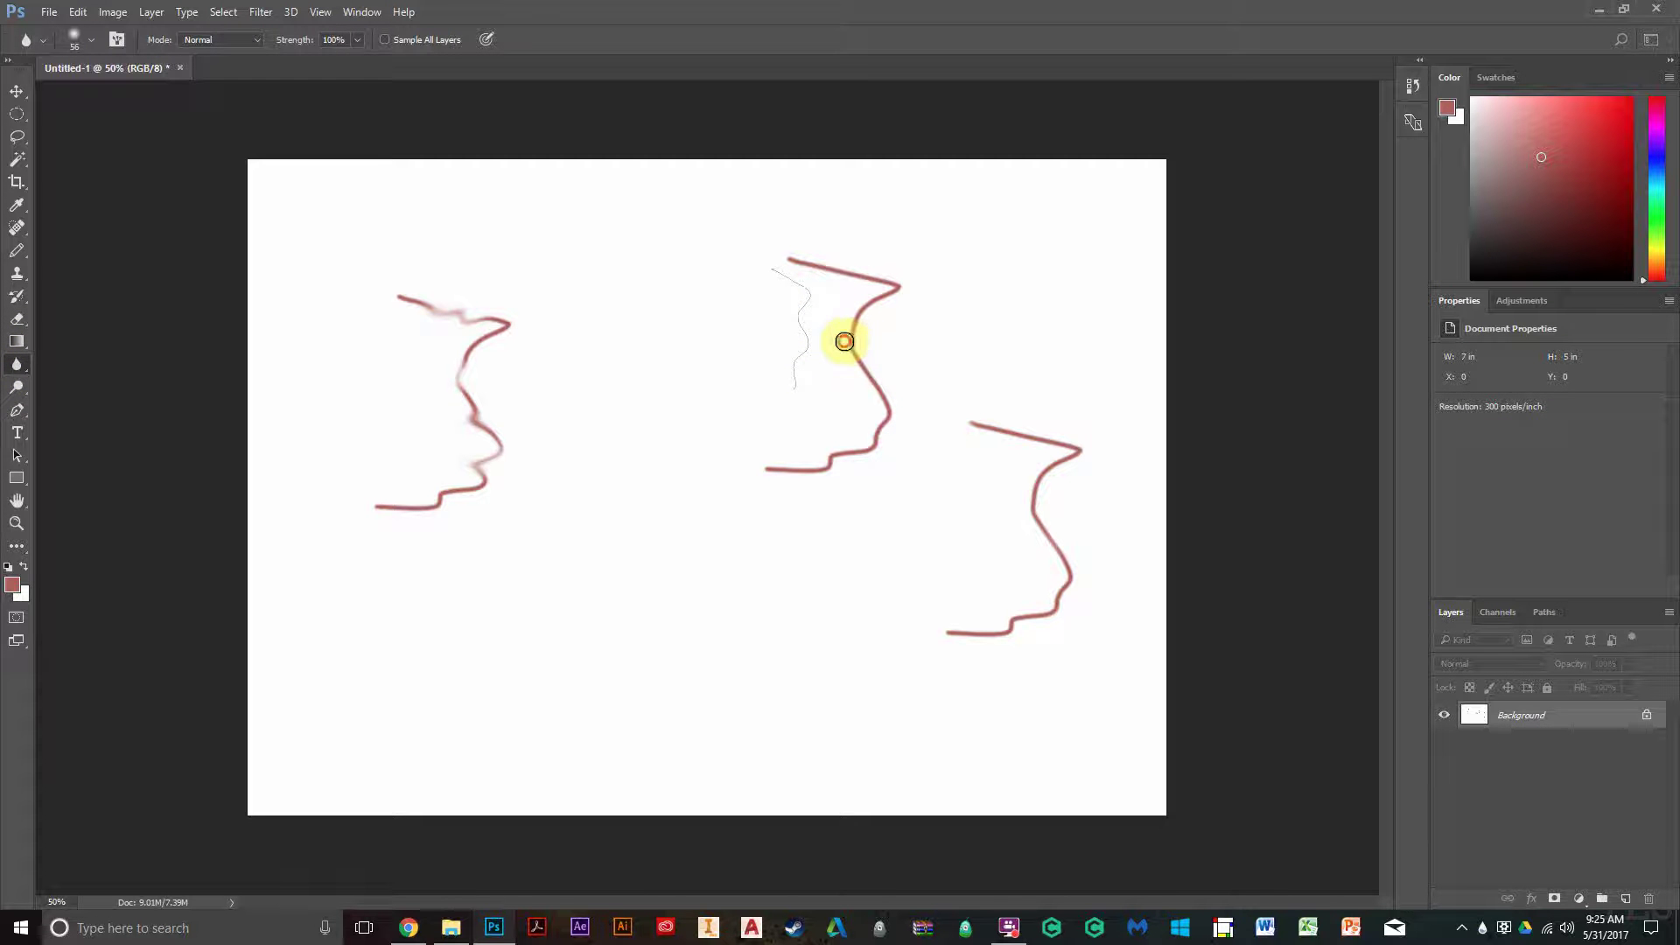
{"action": "left_click_drag", "start_coordinate": [21, 385], "coordinate": [79, 404]}
{"action": "left_click", "coordinate": [88, 403]}
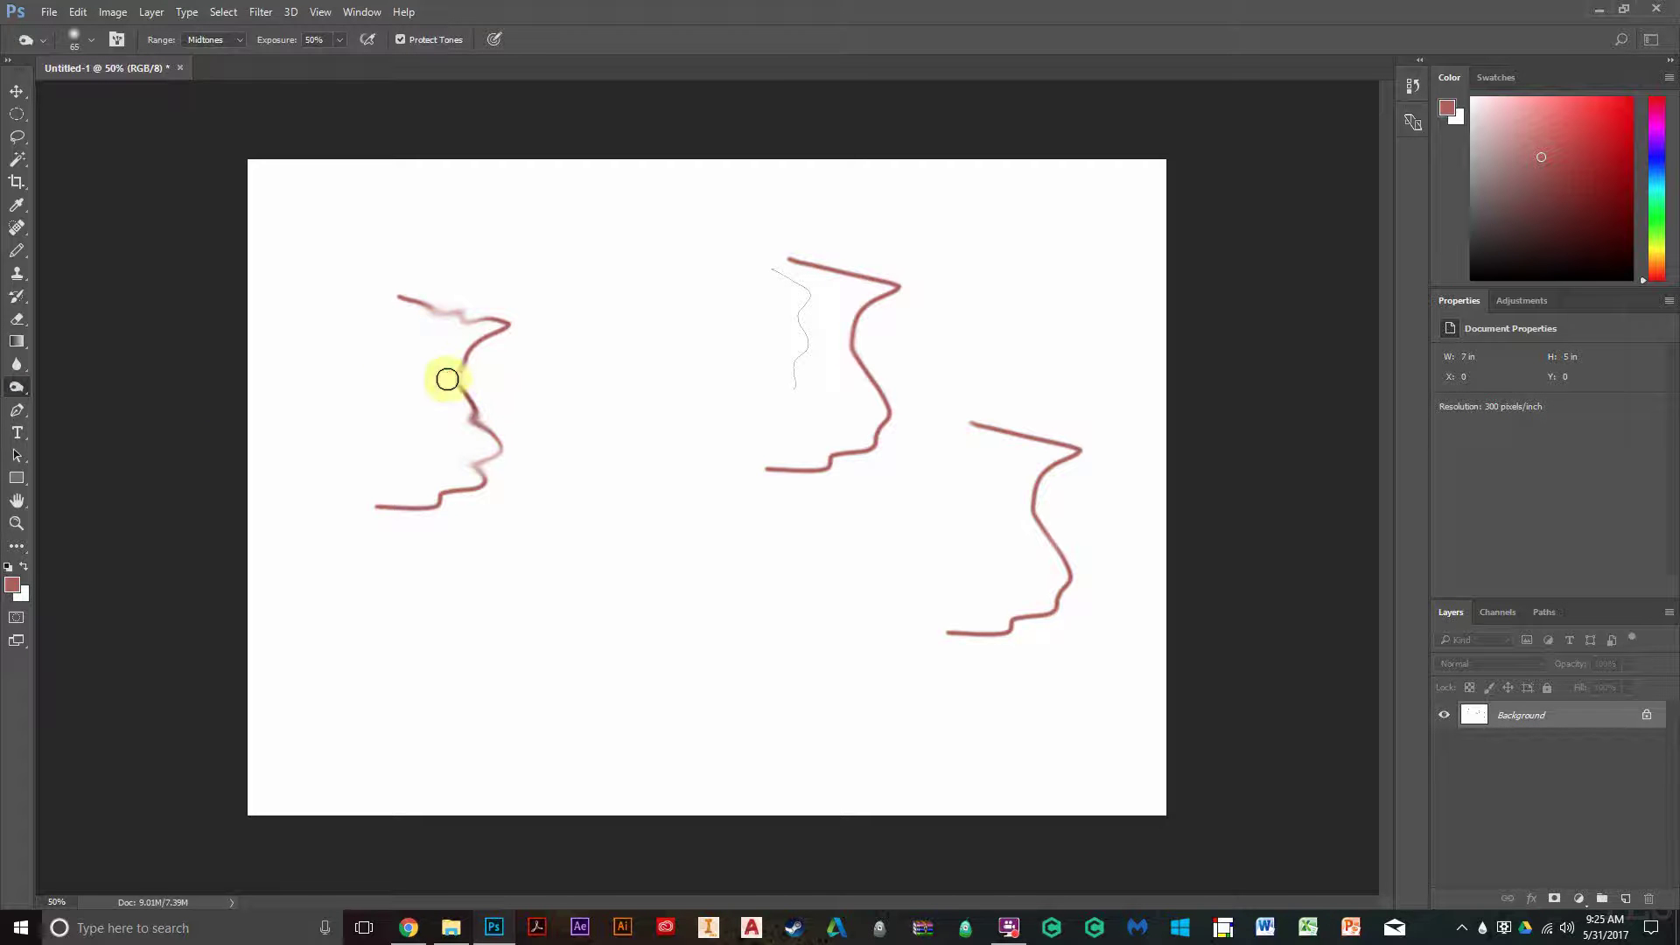
Step: Draw a closed curved path with the Pen tool in the lower middle of the canvas, plus a single anchor point above it
{"action": "left_click", "coordinate": [17, 410]}
{"action": "left_click_drag", "start_coordinate": [602, 615], "coordinate": [574, 686]}
{"action": "left_click_drag", "start_coordinate": [491, 649], "coordinate": [601, 582]}
{"action": "left_click", "coordinate": [467, 560]}
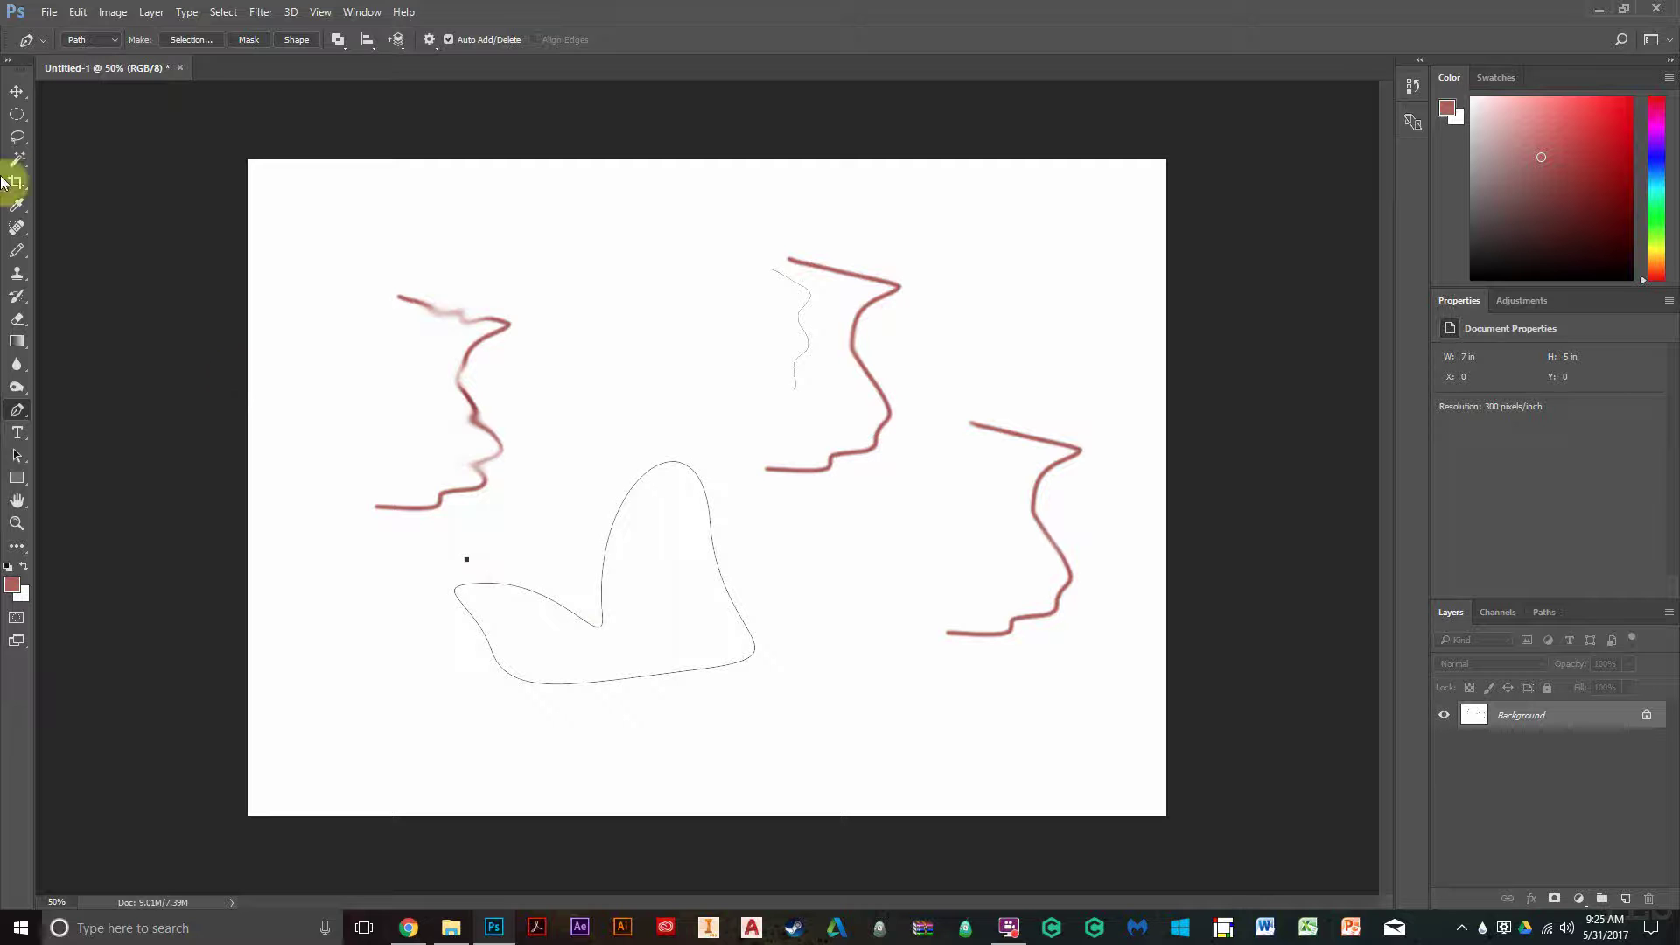
Step: Add the text "hello" in red 12 pt Arial above the left stroke
{"action": "left_click", "coordinate": [17, 432]}
{"action": "left_click_drag", "start_coordinate": [433, 218], "coordinate": [590, 289]}
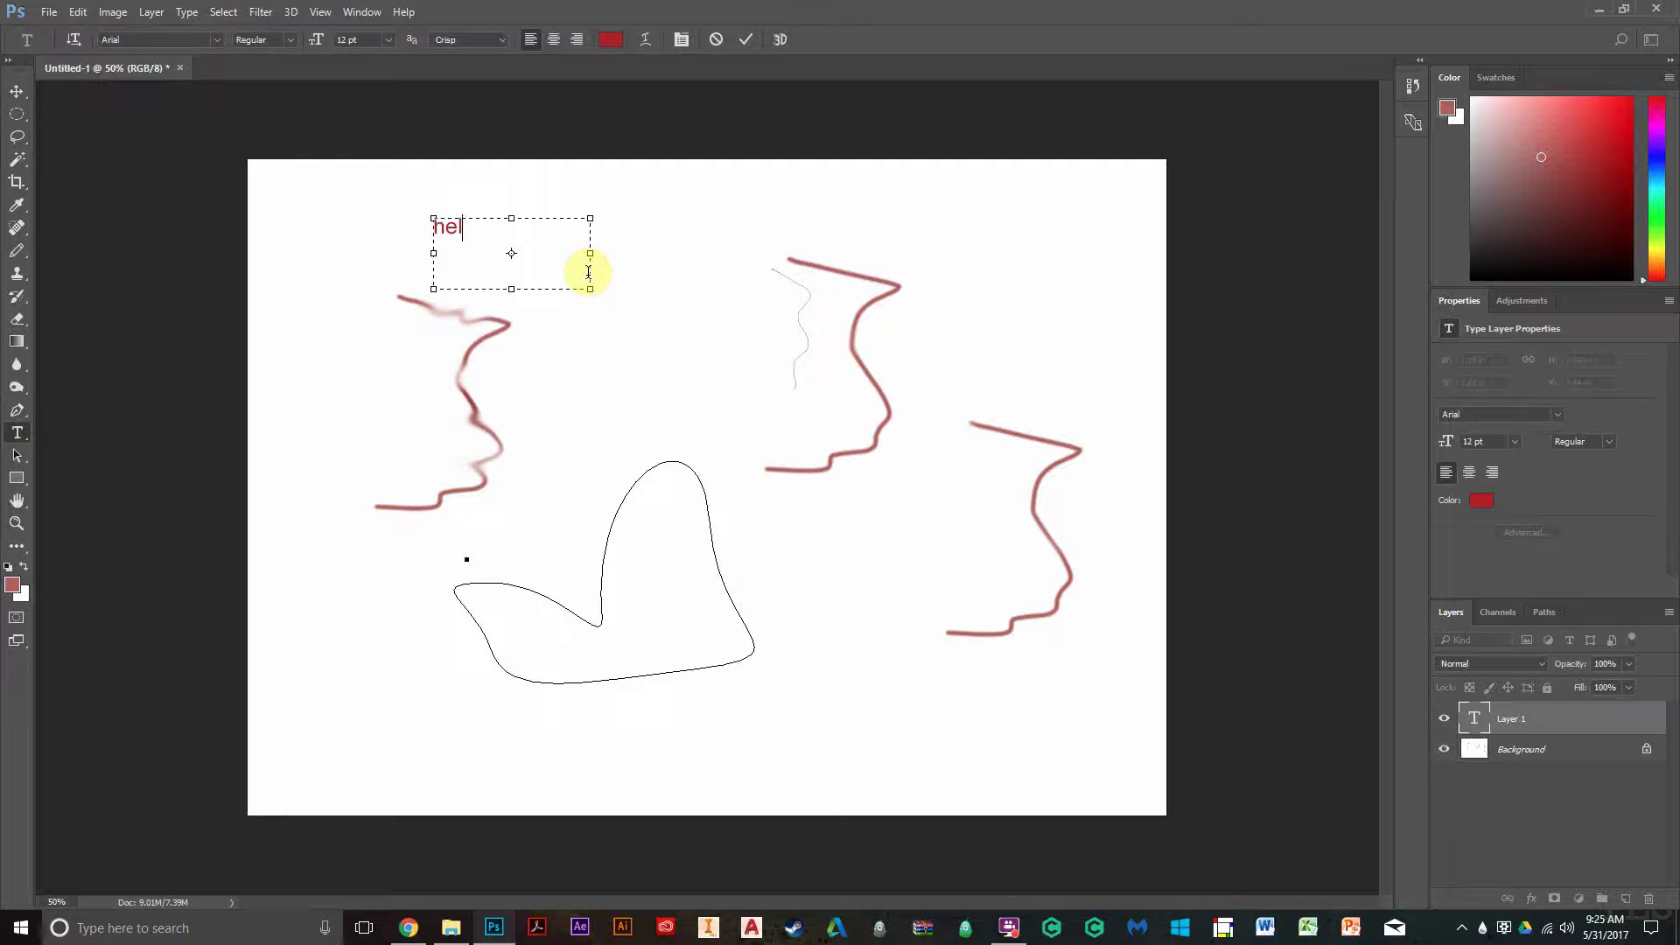
{"action": "type", "text": "hello"}
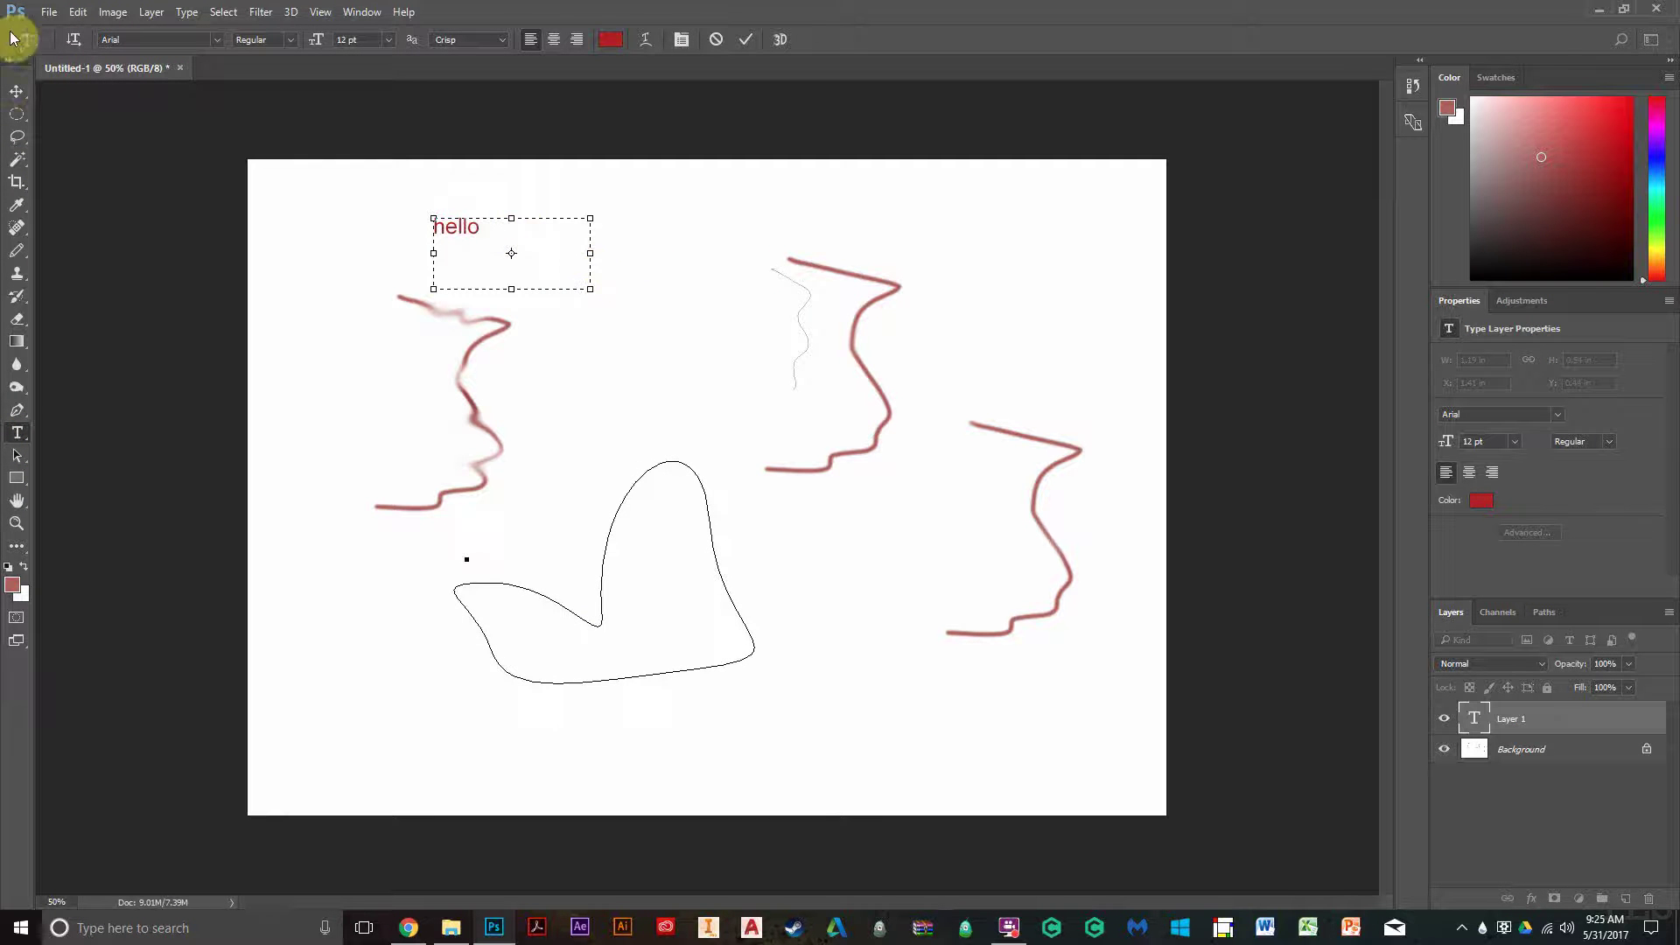
{"action": "left_click", "coordinate": [16, 91]}
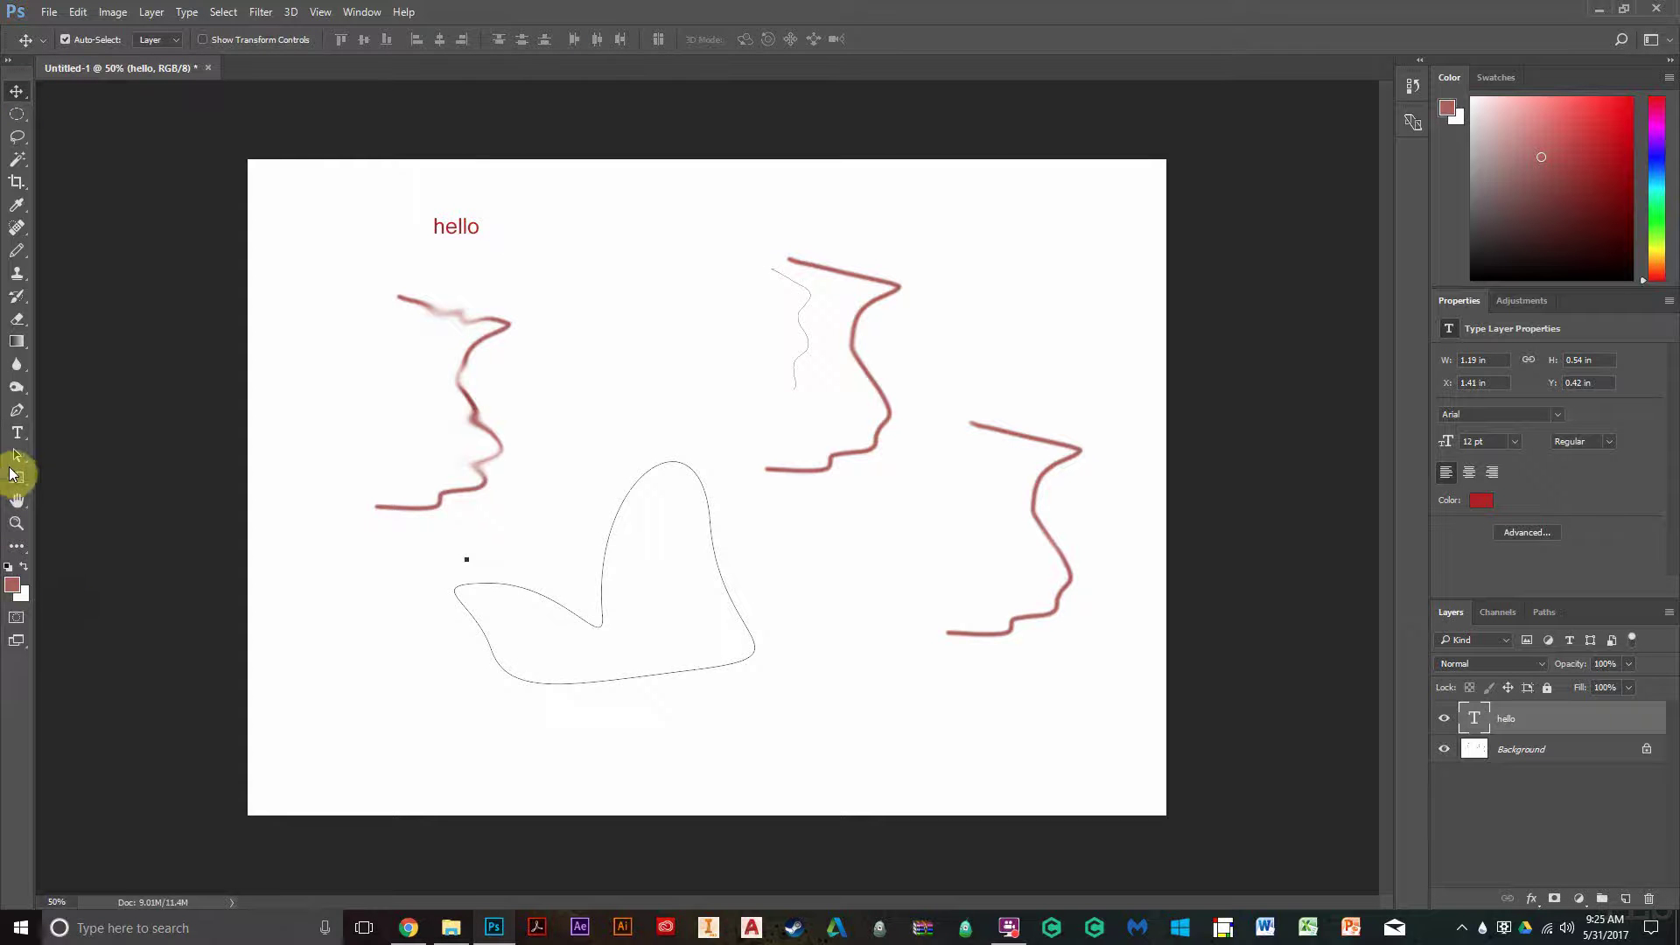
Step: Draw a rectangle shape about 392 × 264 px between the hello text and the middle stroke
{"action": "left_click", "coordinate": [17, 479]}
{"action": "left_click", "coordinate": [87, 477]}
{"action": "left_click_drag", "start_coordinate": [576, 249], "coordinate": [748, 364]}
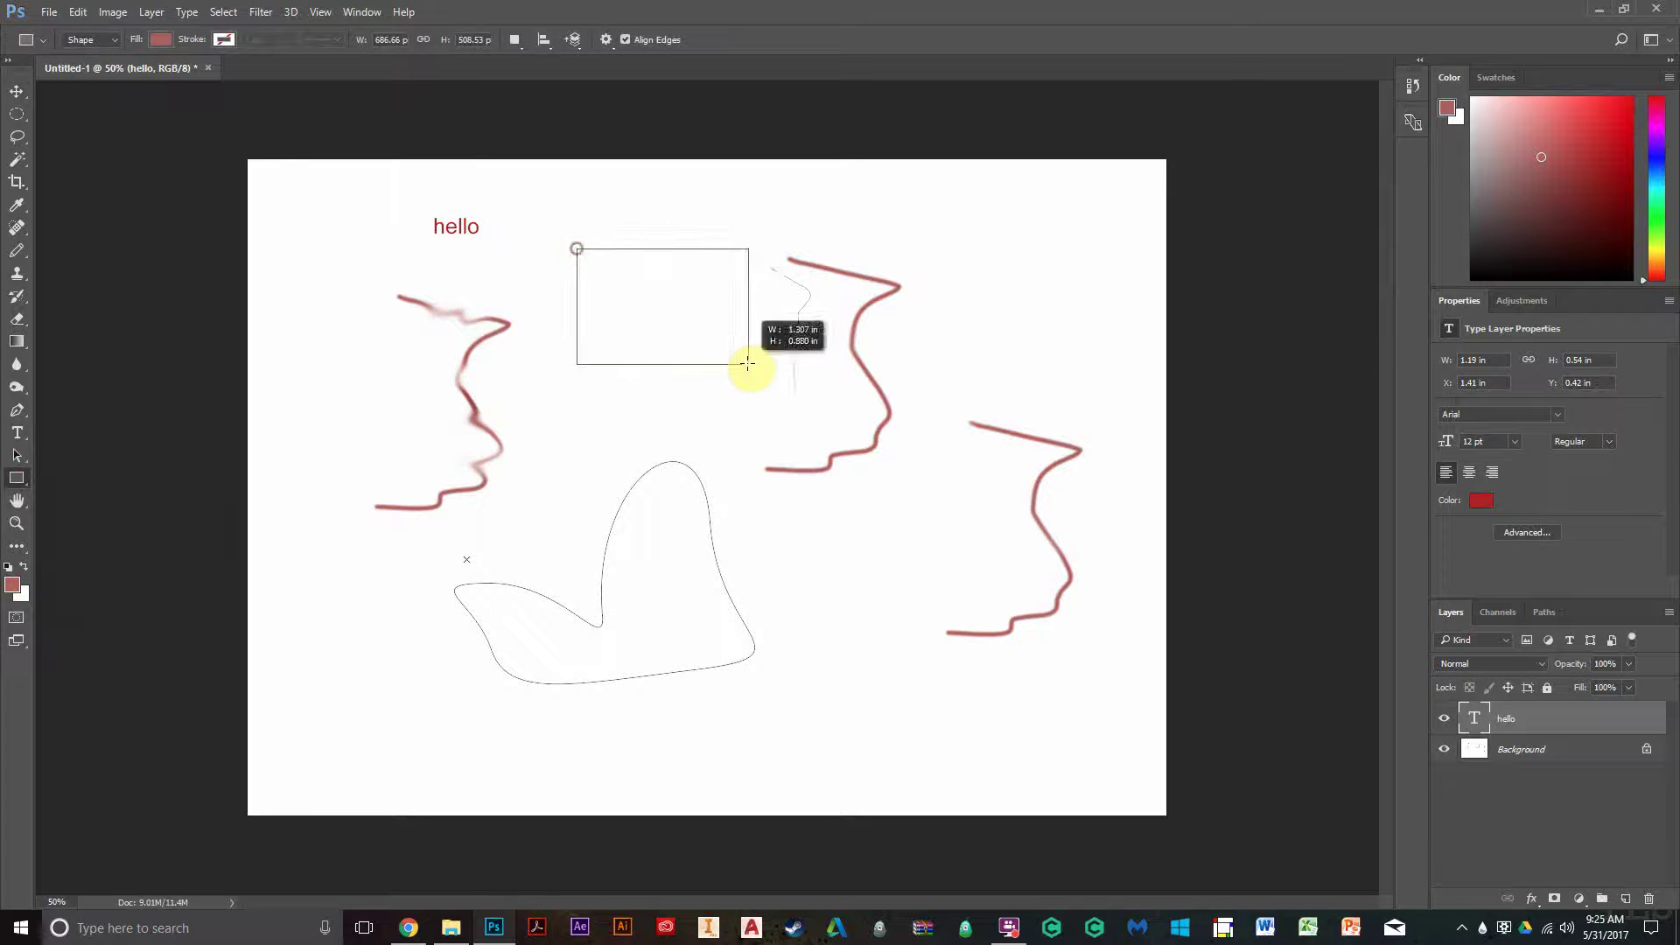
Step: Try several fill colors on the rectangle, settle on black, and move it slightly down to about X 730 px, Y 296 px
{"action": "left_click", "coordinate": [152, 39]}
{"action": "left_click", "coordinate": [141, 184]}
{"action": "left_click", "coordinate": [167, 233]}
{"action": "left_click", "coordinate": [171, 275]}
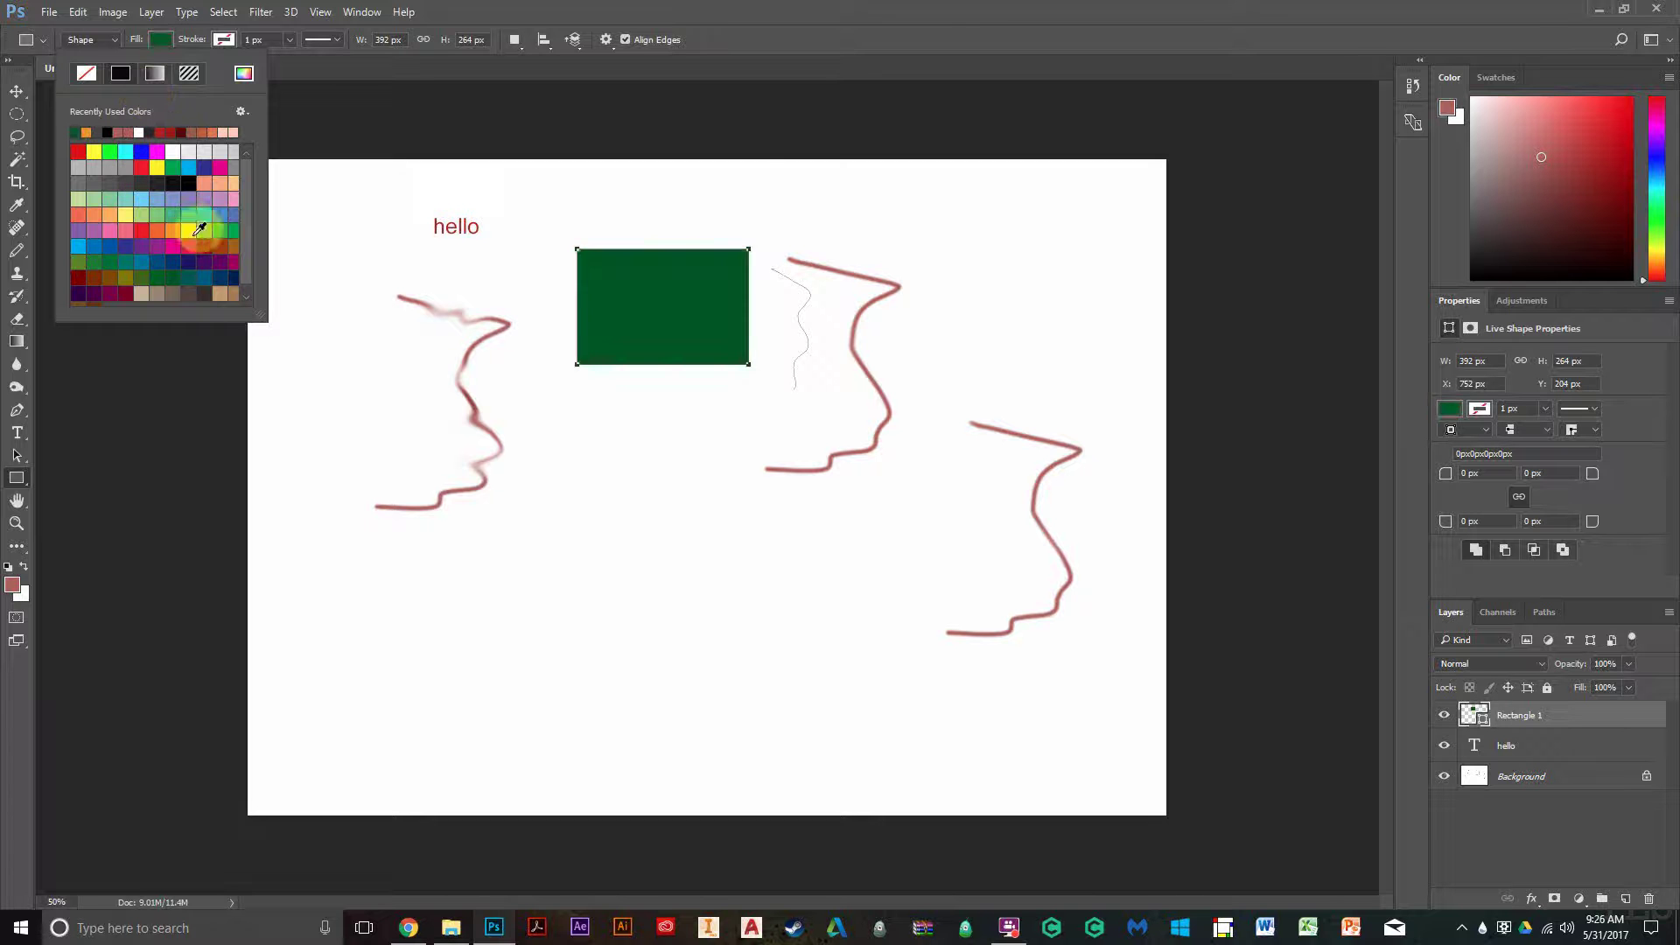
{"action": "left_click", "coordinate": [191, 230]}
{"action": "left_click", "coordinate": [192, 181]}
{"action": "left_click", "coordinate": [344, 87]}
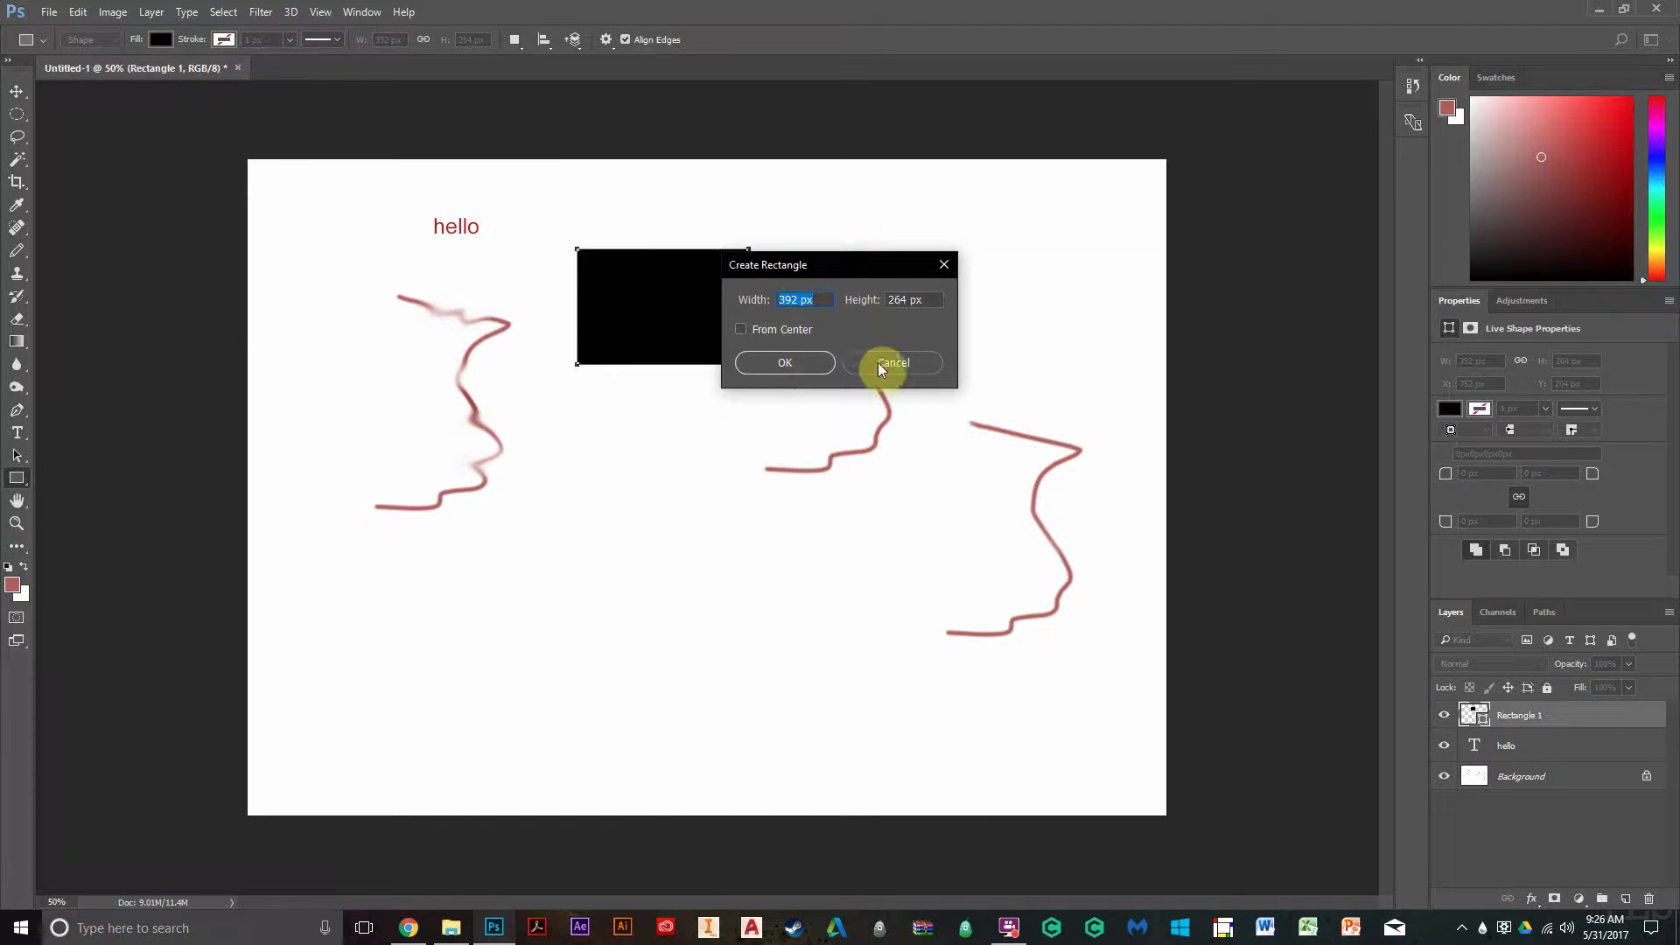
{"action": "left_click", "coordinate": [880, 364]}
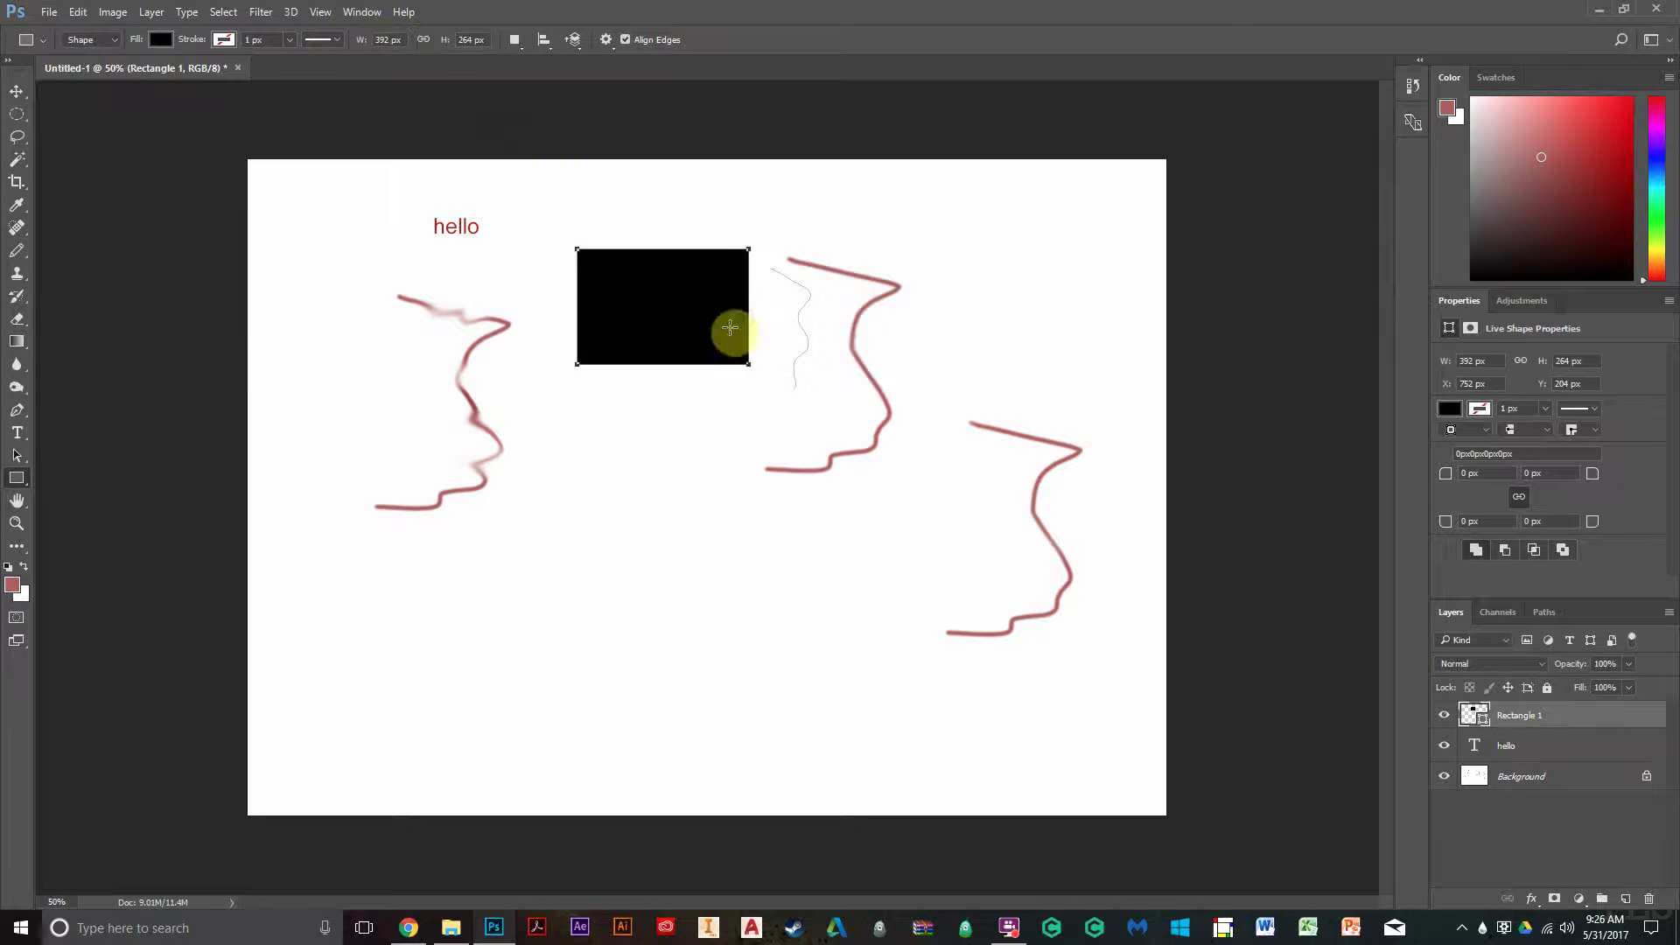
{"action": "left_click", "coordinate": [16, 91]}
{"action": "left_click_drag", "start_coordinate": [736, 332], "coordinate": [726, 372]}
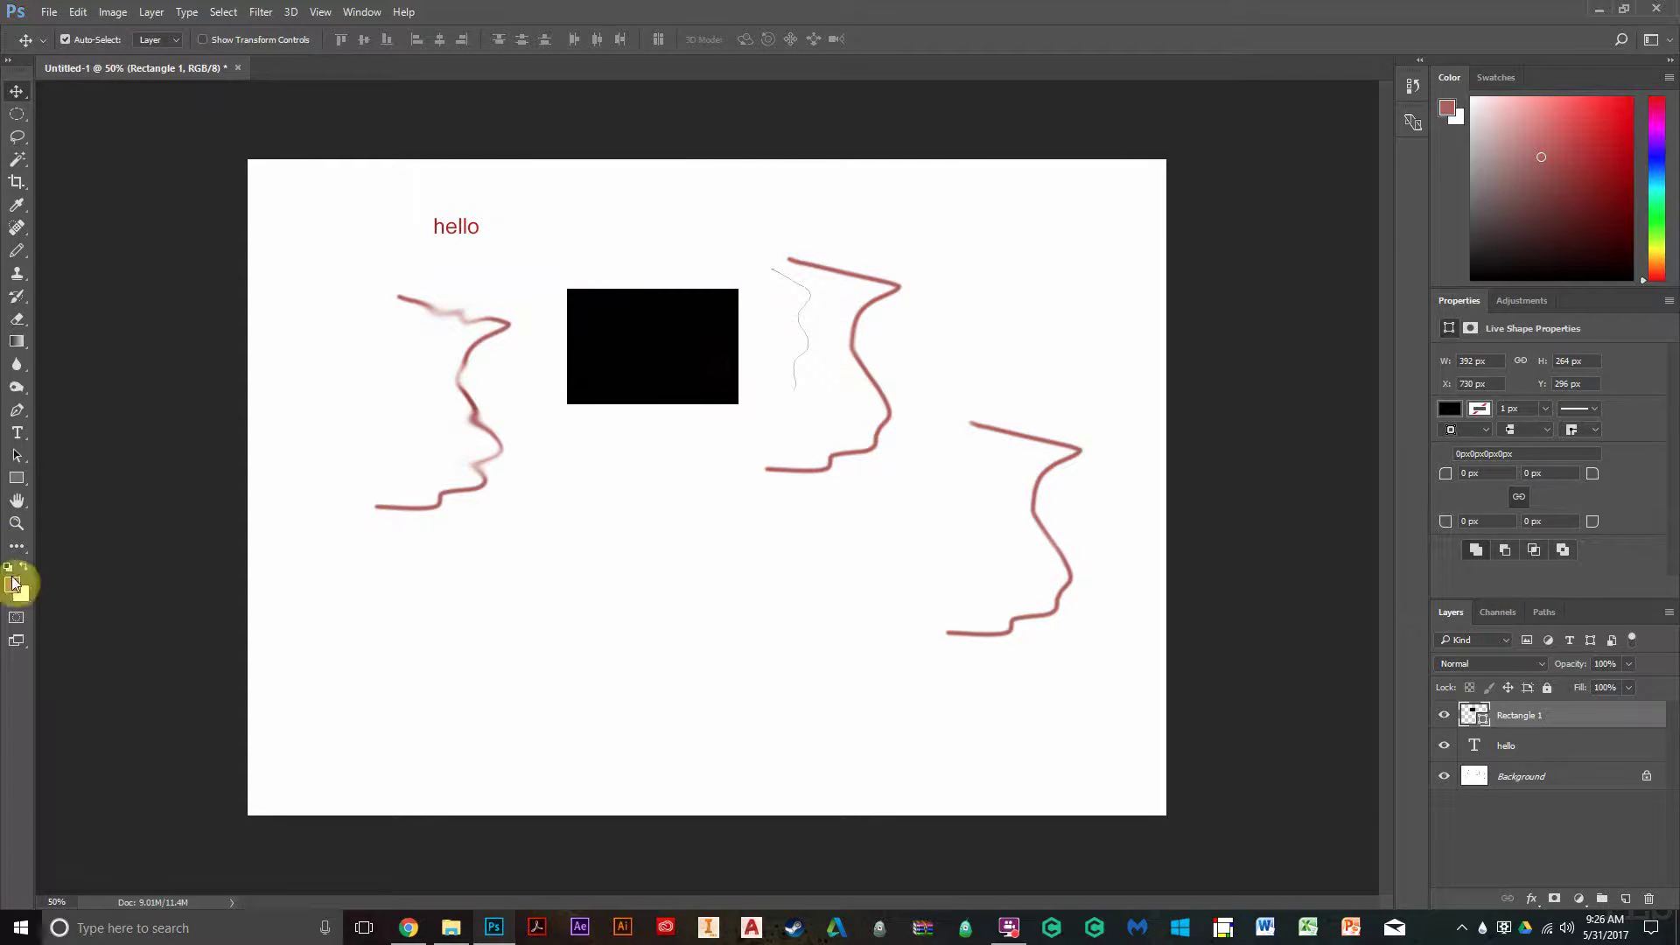
{"action": "left_click", "coordinate": [45, 12]}
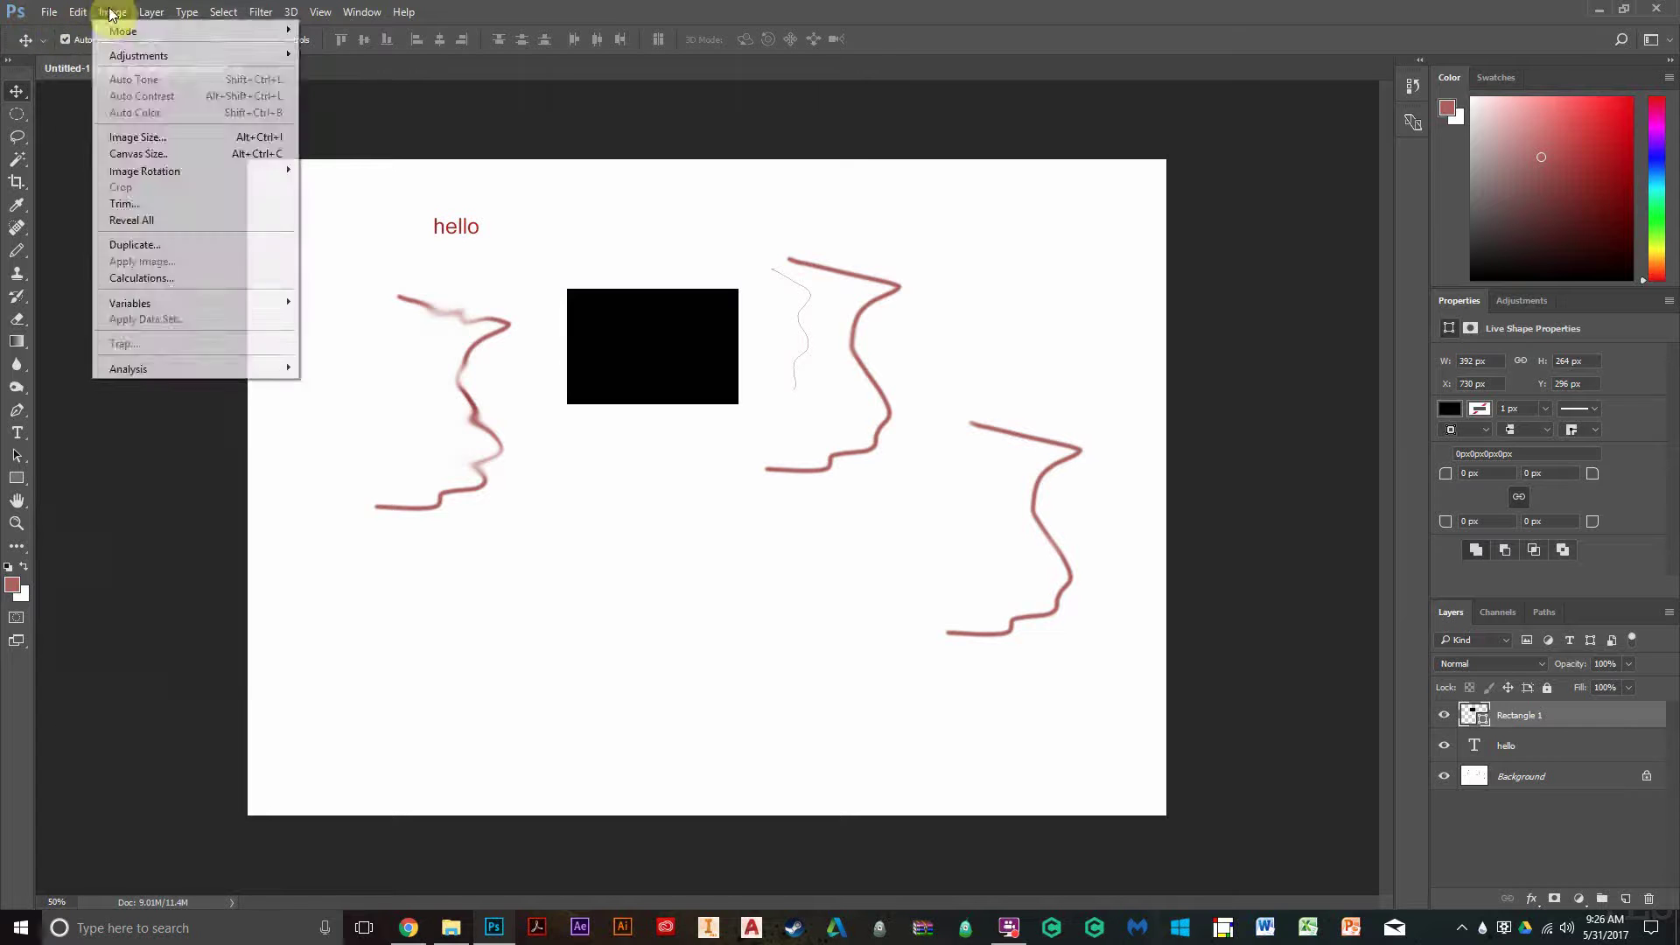
{"action": "mouse_move", "coordinate": [189, 14]}
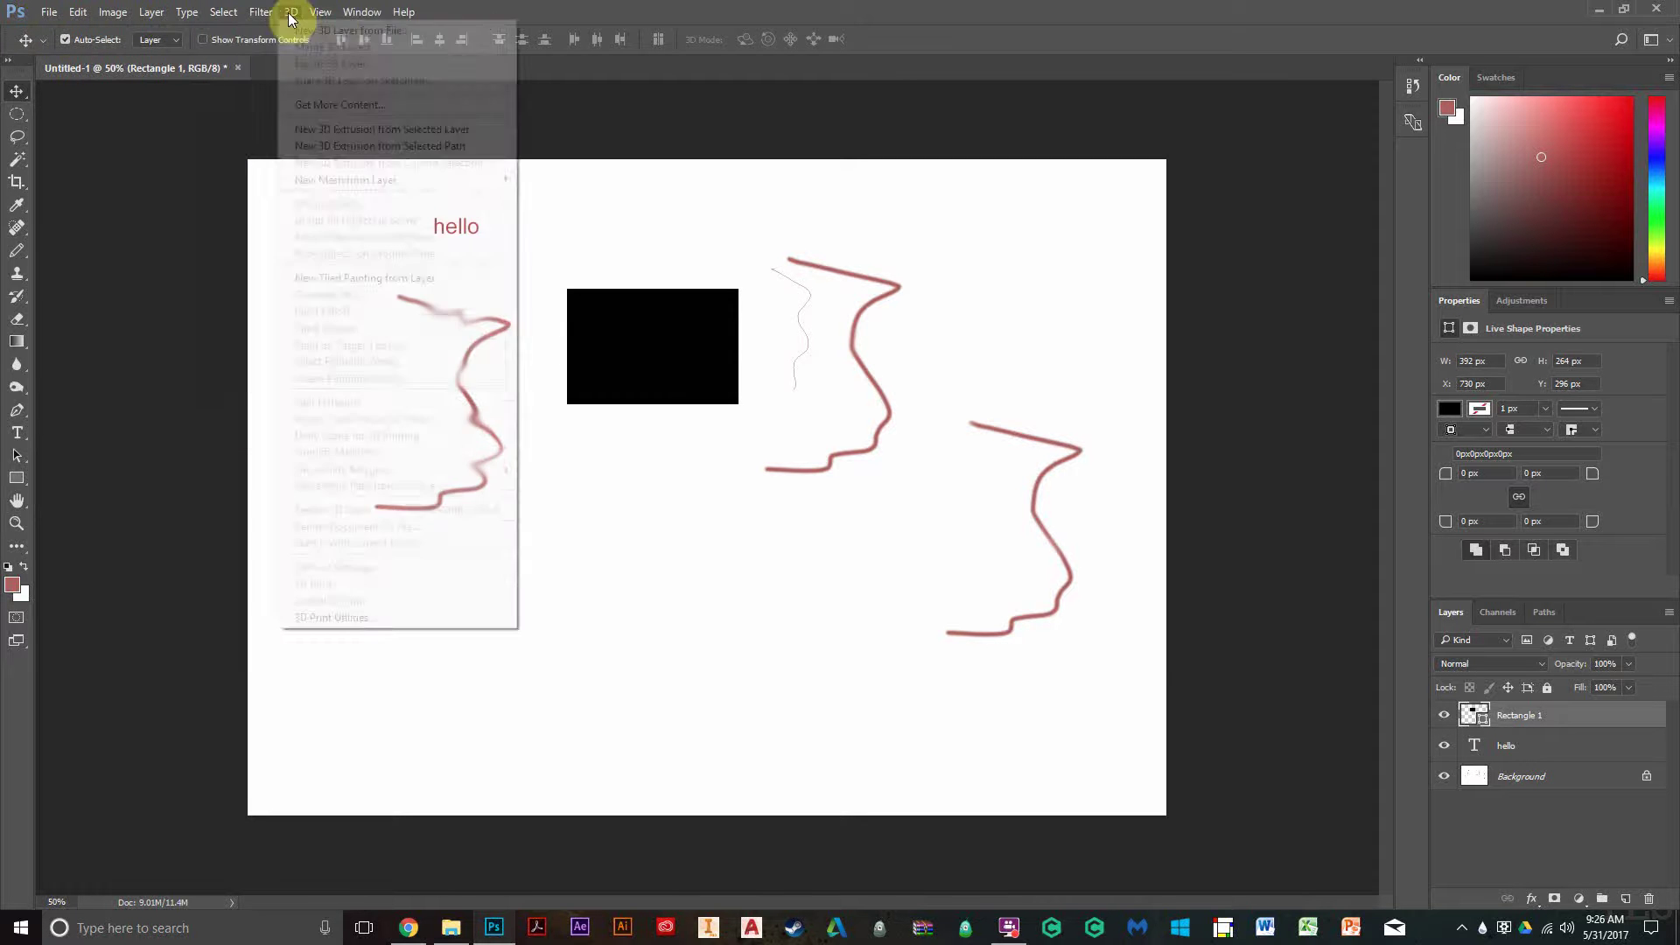
{"action": "mouse_move", "coordinate": [362, 12]}
{"action": "mouse_move", "coordinate": [421, 31]}
{"action": "left_click", "coordinate": [871, 305]}
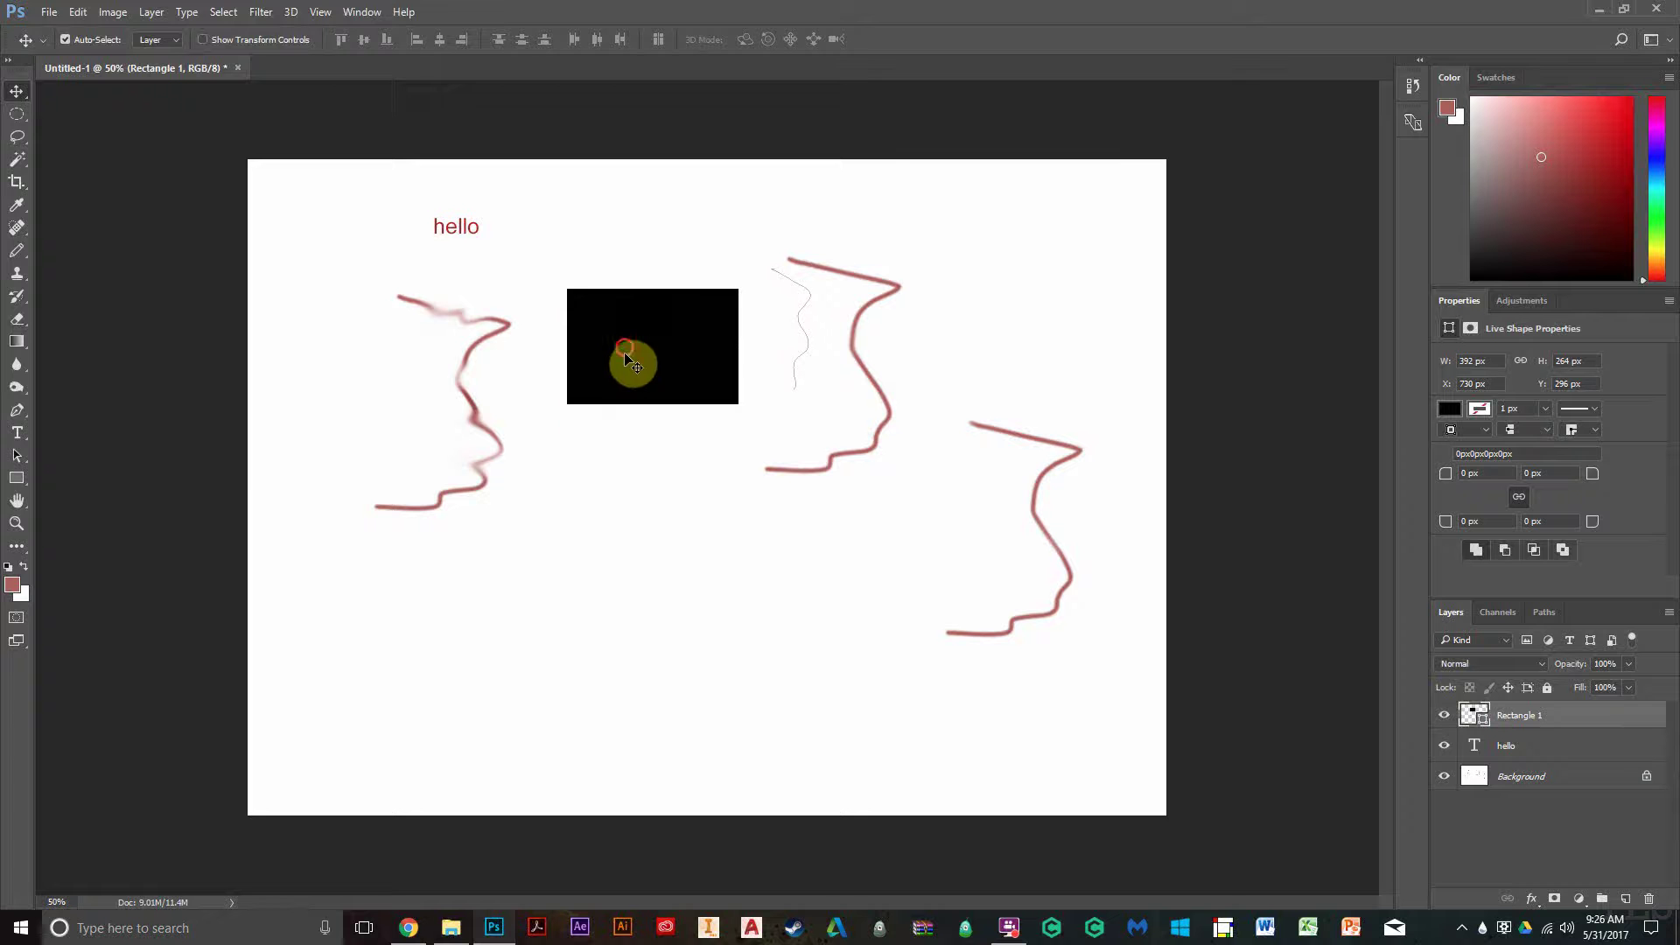
Step: Move the black rectangle down to about X 674 px, Y 542 px, and toggle the visibility of the rectangle and Background layers
{"action": "left_click_drag", "start_coordinate": [642, 362], "coordinate": [620, 471]}
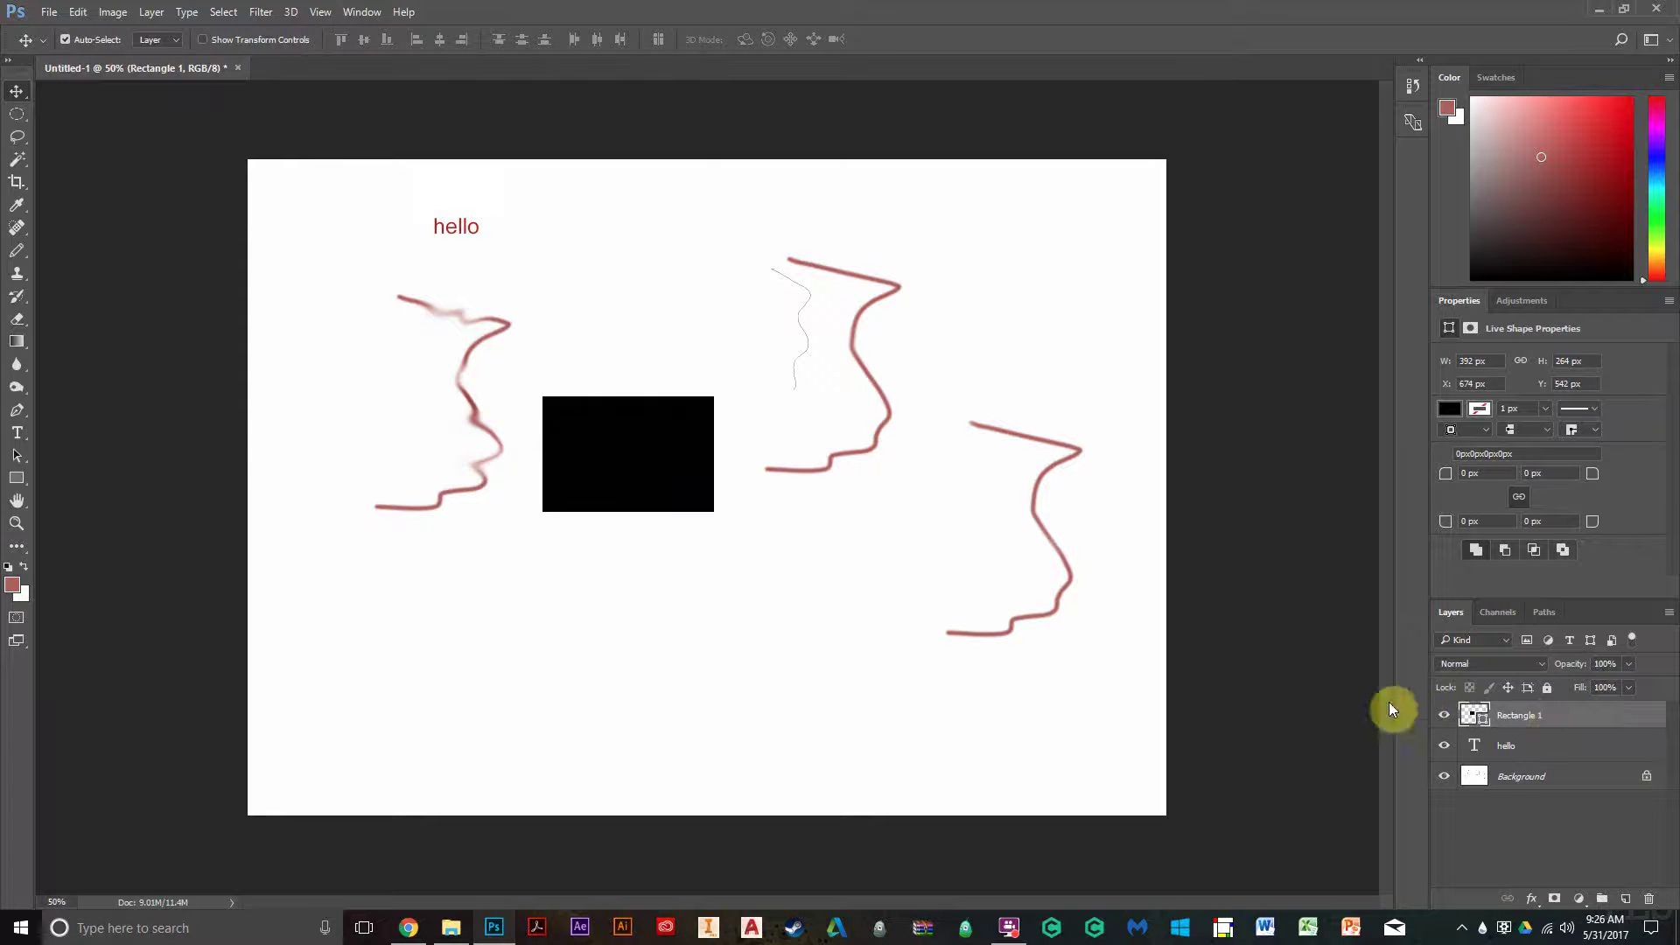
{"action": "left_click", "coordinate": [1445, 715]}
{"action": "left_click", "coordinate": [1445, 716]}
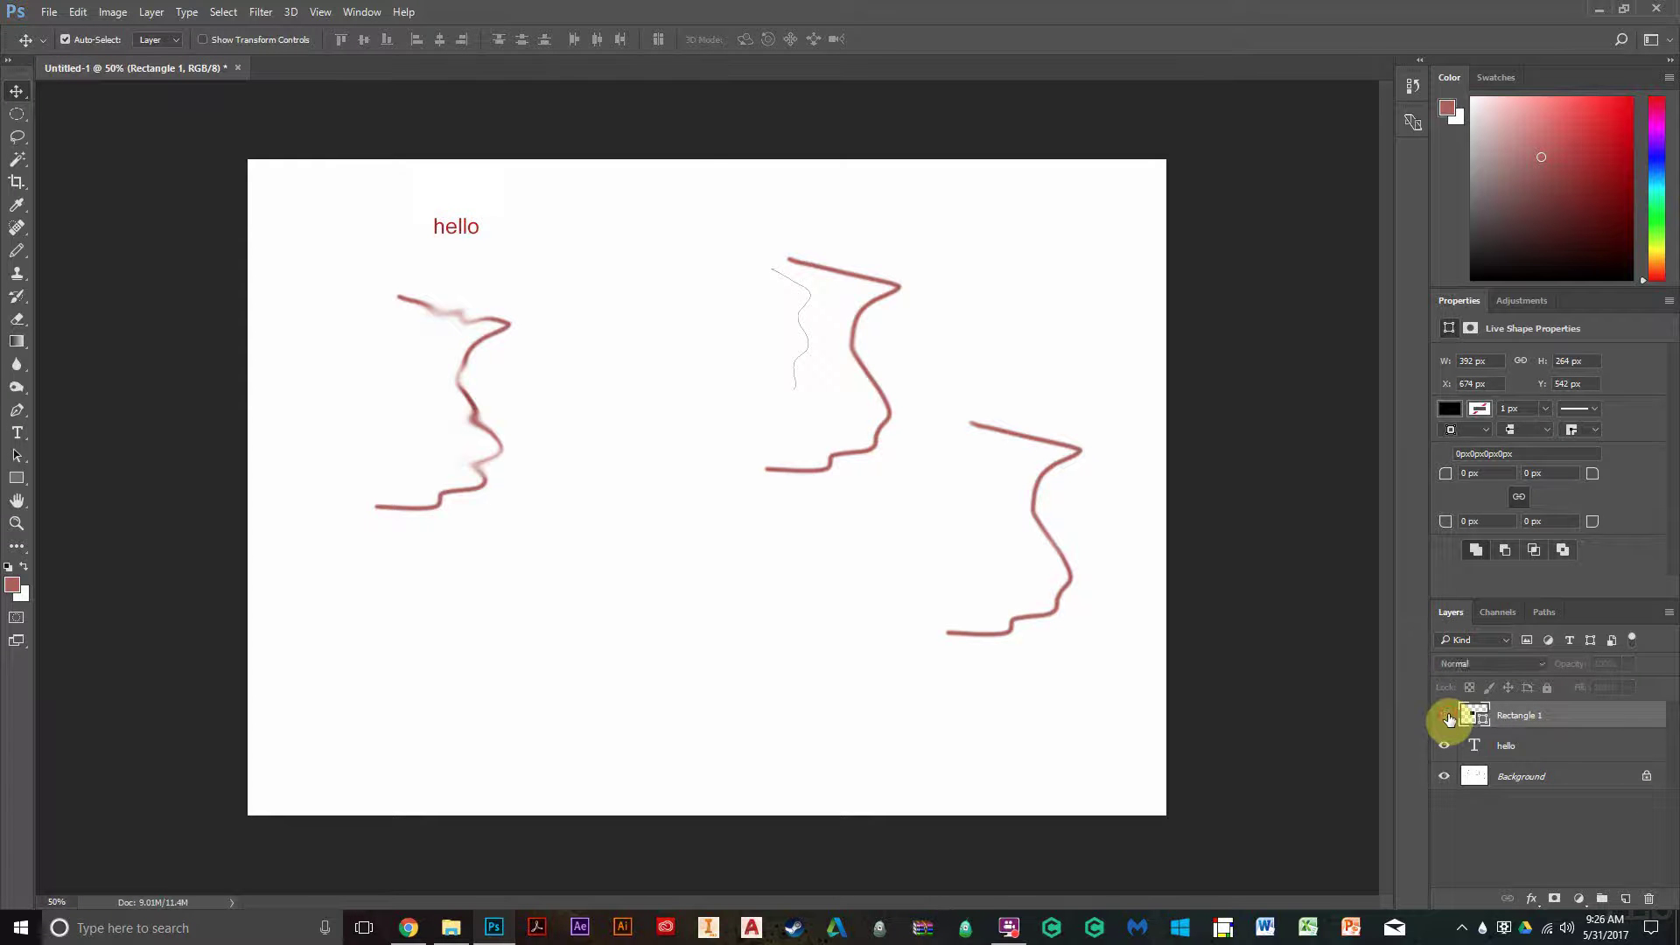
{"action": "left_click", "coordinate": [1445, 716]}
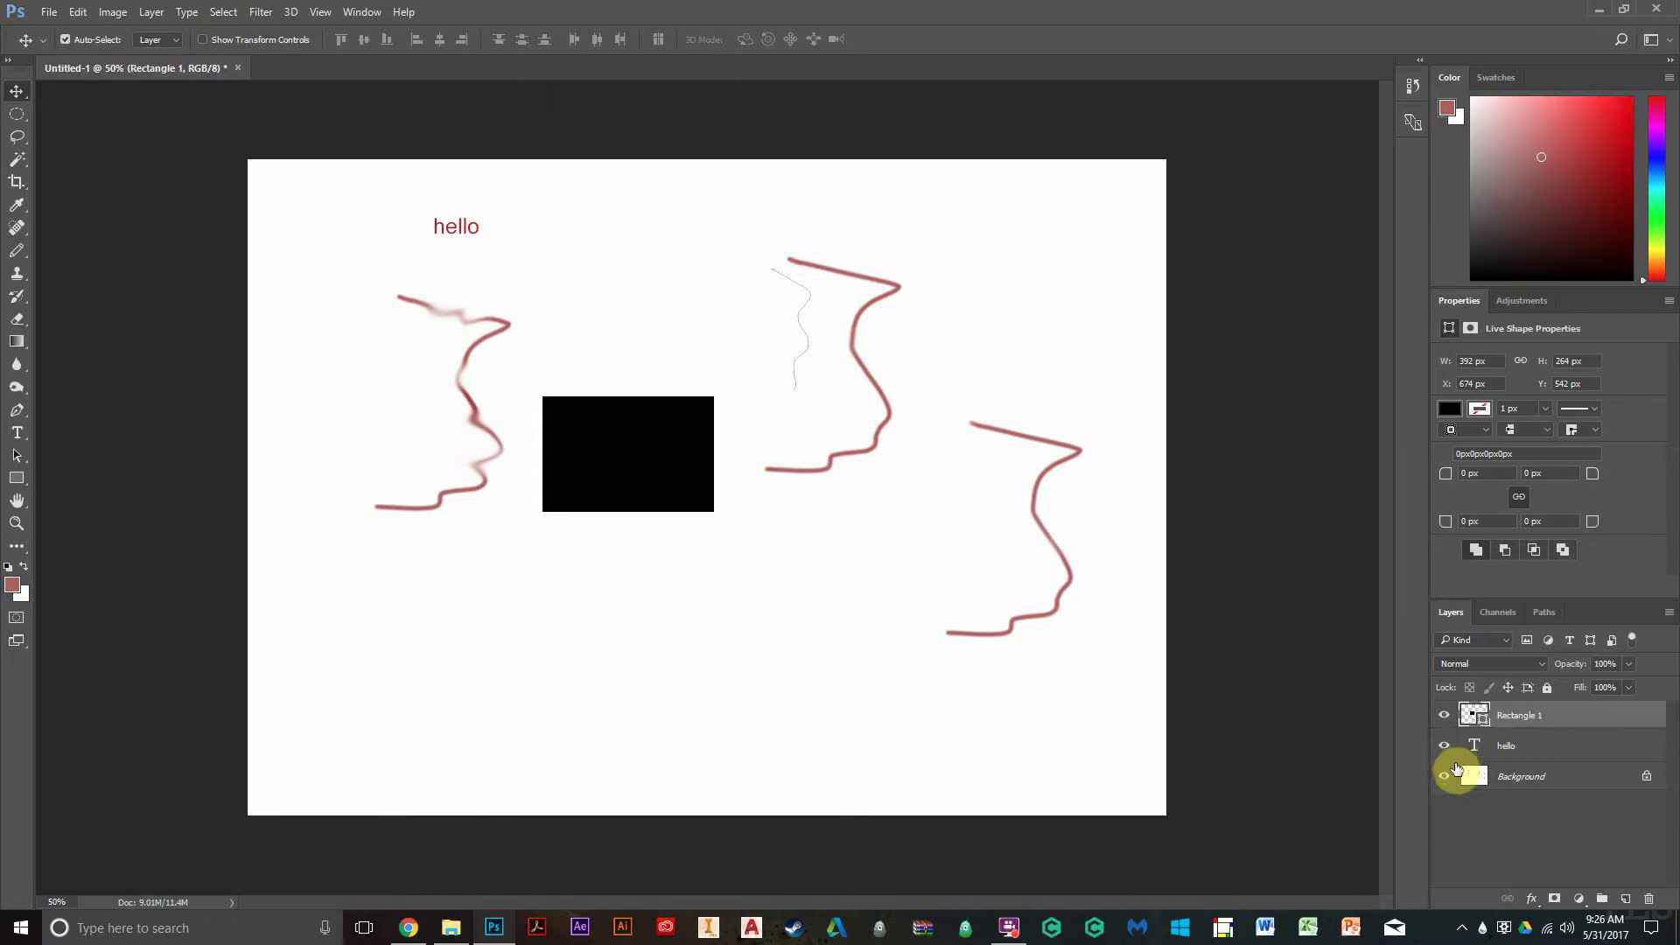
{"action": "left_click", "coordinate": [1444, 776]}
{"action": "left_click", "coordinate": [1444, 776]}
Step: Add a new layer and scribble thin Pencil lines on it across the canvas
{"action": "left_click", "coordinate": [1626, 900]}
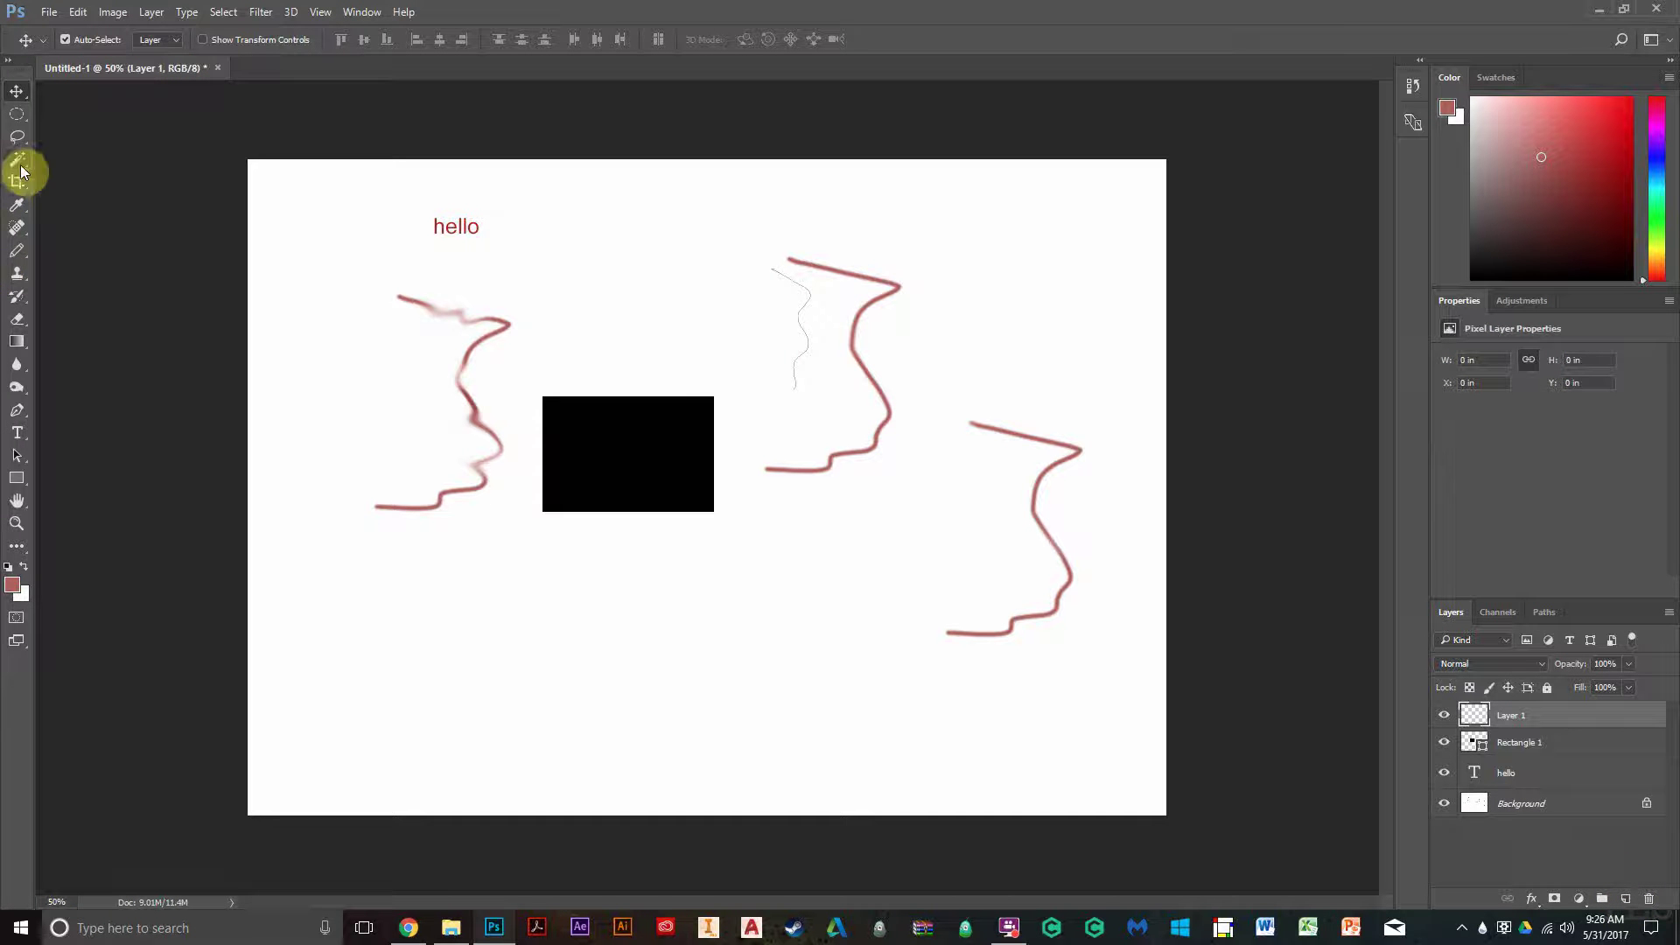
{"action": "left_click", "coordinate": [17, 251]}
{"action": "mouse_move", "coordinate": [470, 395]}
{"action": "left_mouse_down"}
{"action": "mouse_move", "coordinate": [843, 368]}
{"action": "mouse_move", "coordinate": [953, 426]}
{"action": "left_mouse_up"}
{"action": "mouse_move", "coordinate": [1058, 471]}
{"action": "left_mouse_down"}
{"action": "mouse_move", "coordinate": [32, 294]}
{"action": "mouse_move", "coordinate": [592, 345]}
{"action": "mouse_move", "coordinate": [1246, 582]}
{"action": "left_mouse_up"}
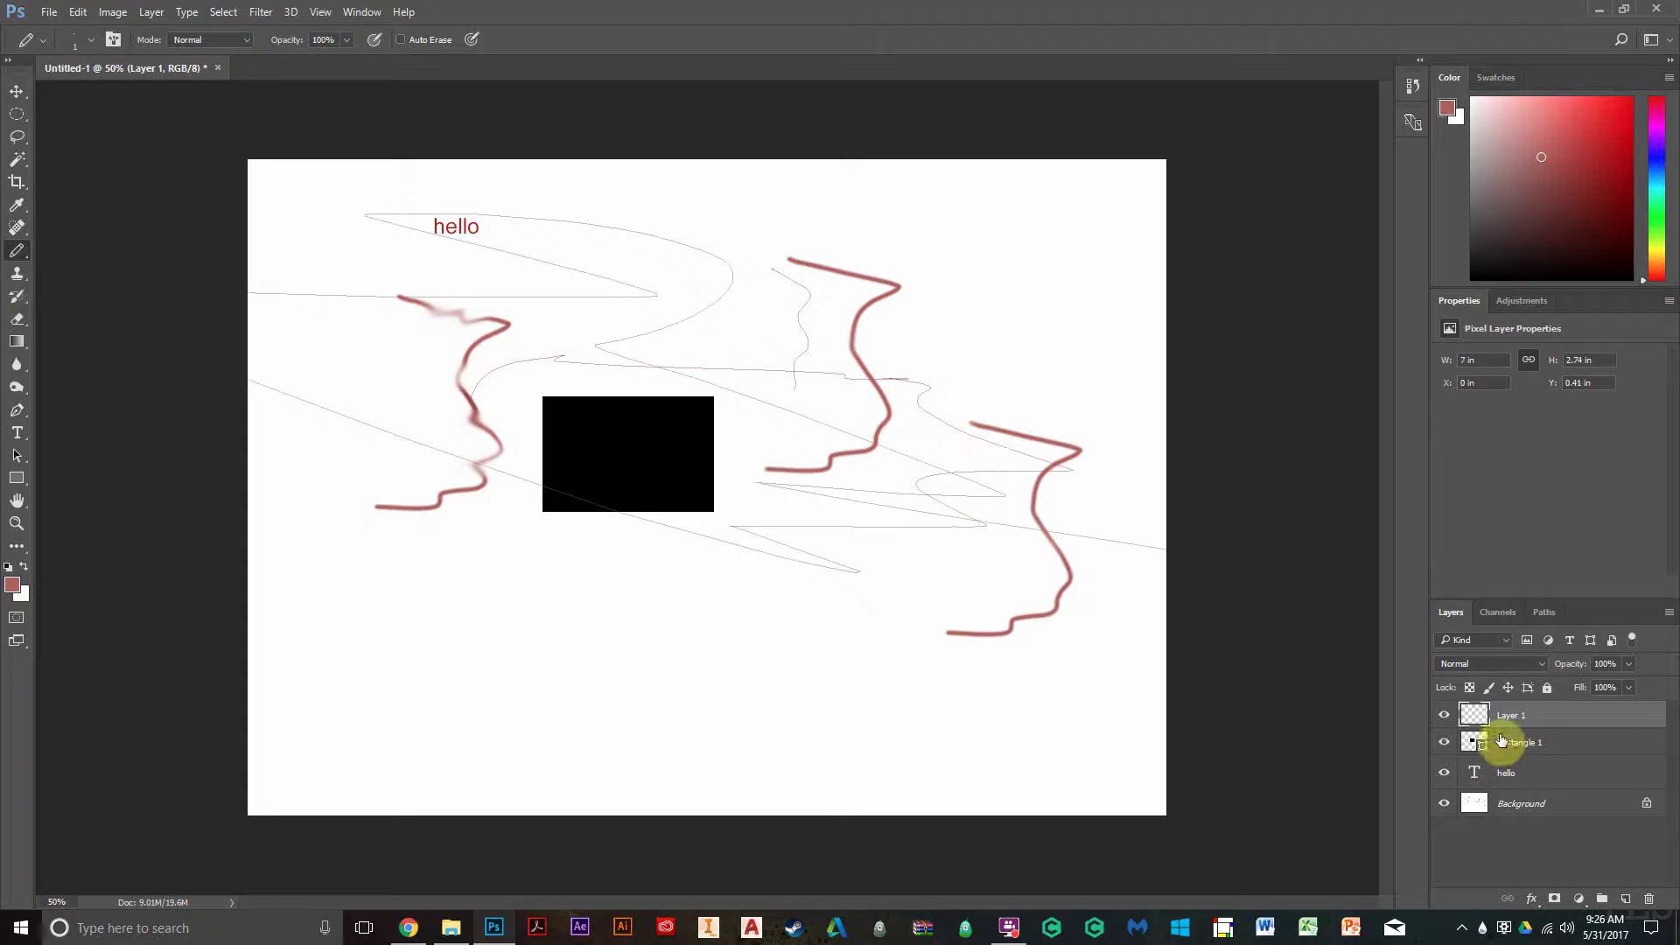
Step: Hide and show Layer 1 twice to check which lines belong to it
{"action": "left_click", "coordinate": [1445, 719]}
{"action": "left_click", "coordinate": [1445, 719]}
{"action": "left_click", "coordinate": [1444, 720]}
{"action": "left_click", "coordinate": [1444, 720]}
Step: Add another new layer and scribble thick red Brush strokes on it across the canvas
{"action": "left_click", "coordinate": [1626, 899]}
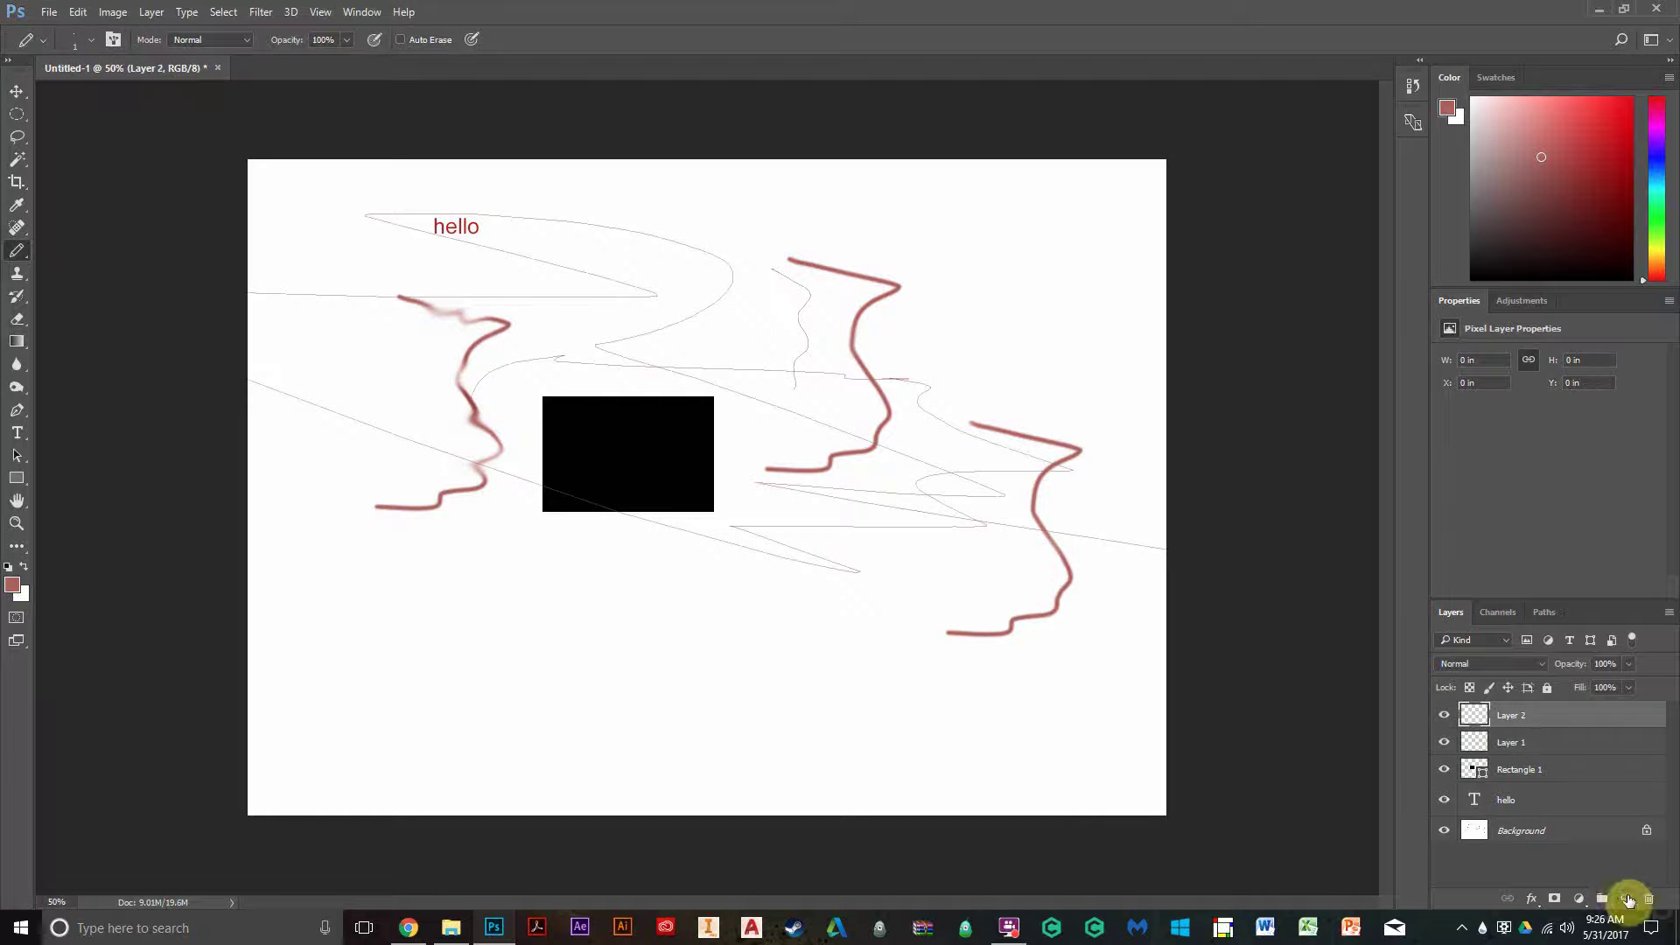
{"action": "right_click", "coordinate": [18, 253]}
{"action": "left_click", "coordinate": [87, 251]}
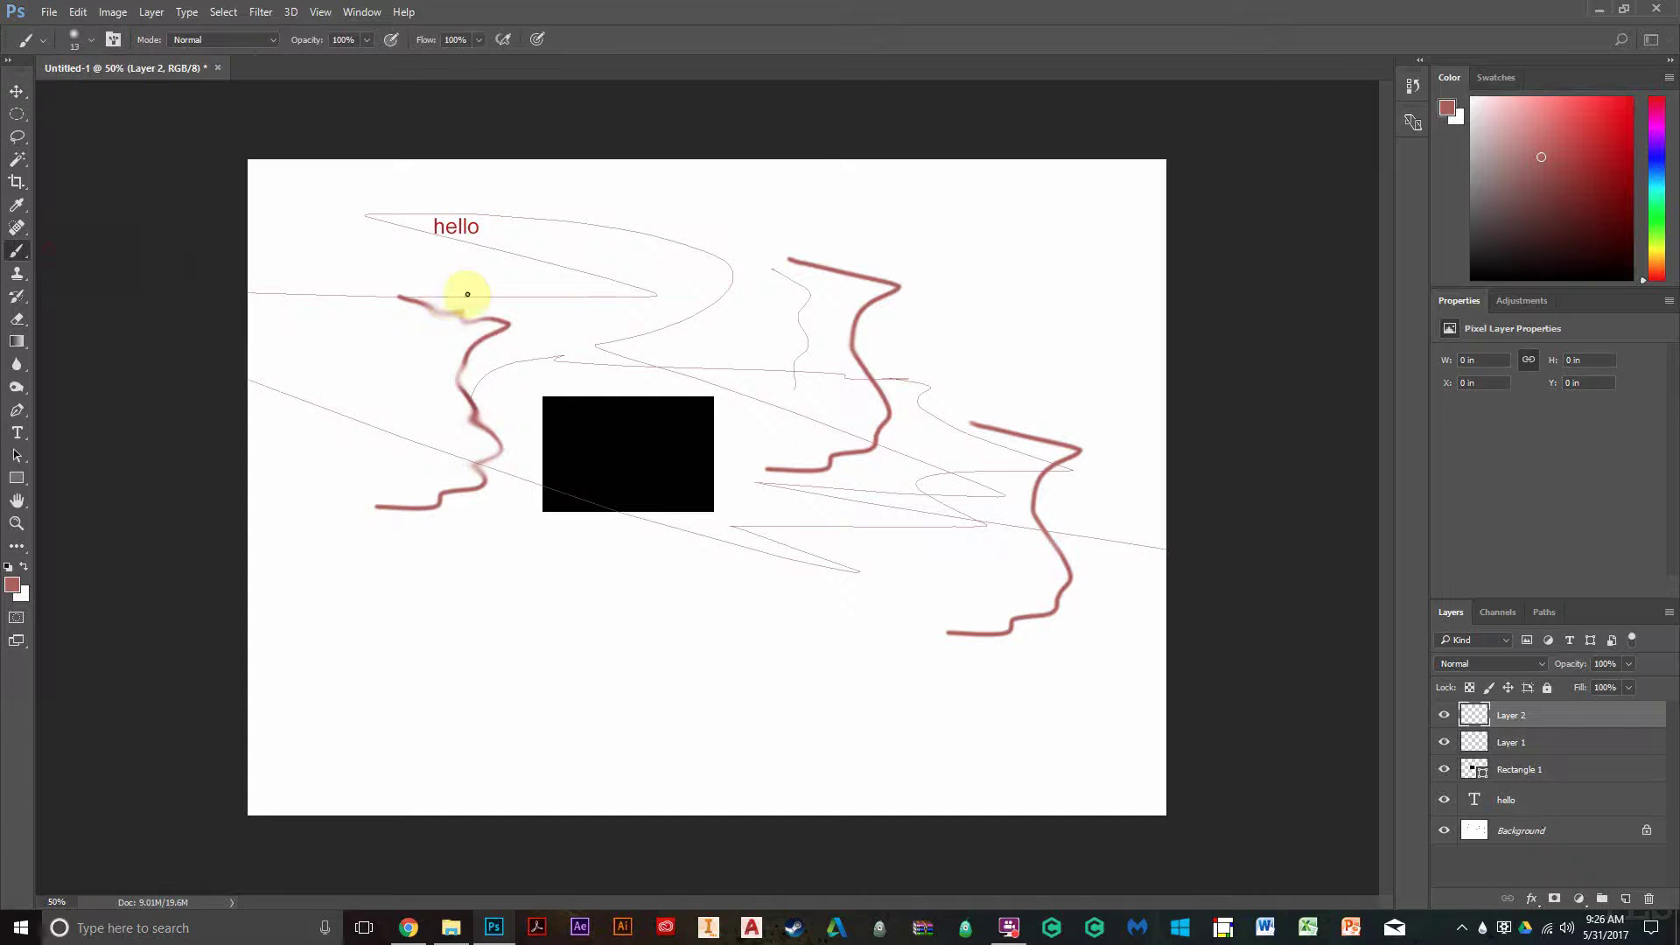
{"action": "left_click_drag", "start_coordinate": [465, 283], "coordinate": [538, 372]}
{"action": "mouse_move", "coordinate": [1014, 360]}
{"action": "left_mouse_down"}
{"action": "mouse_move", "coordinate": [1007, 399]}
{"action": "mouse_move", "coordinate": [786, 517]}
{"action": "mouse_move", "coordinate": [788, 615]}
{"action": "mouse_move", "coordinate": [1116, 701]}
{"action": "left_mouse_up"}
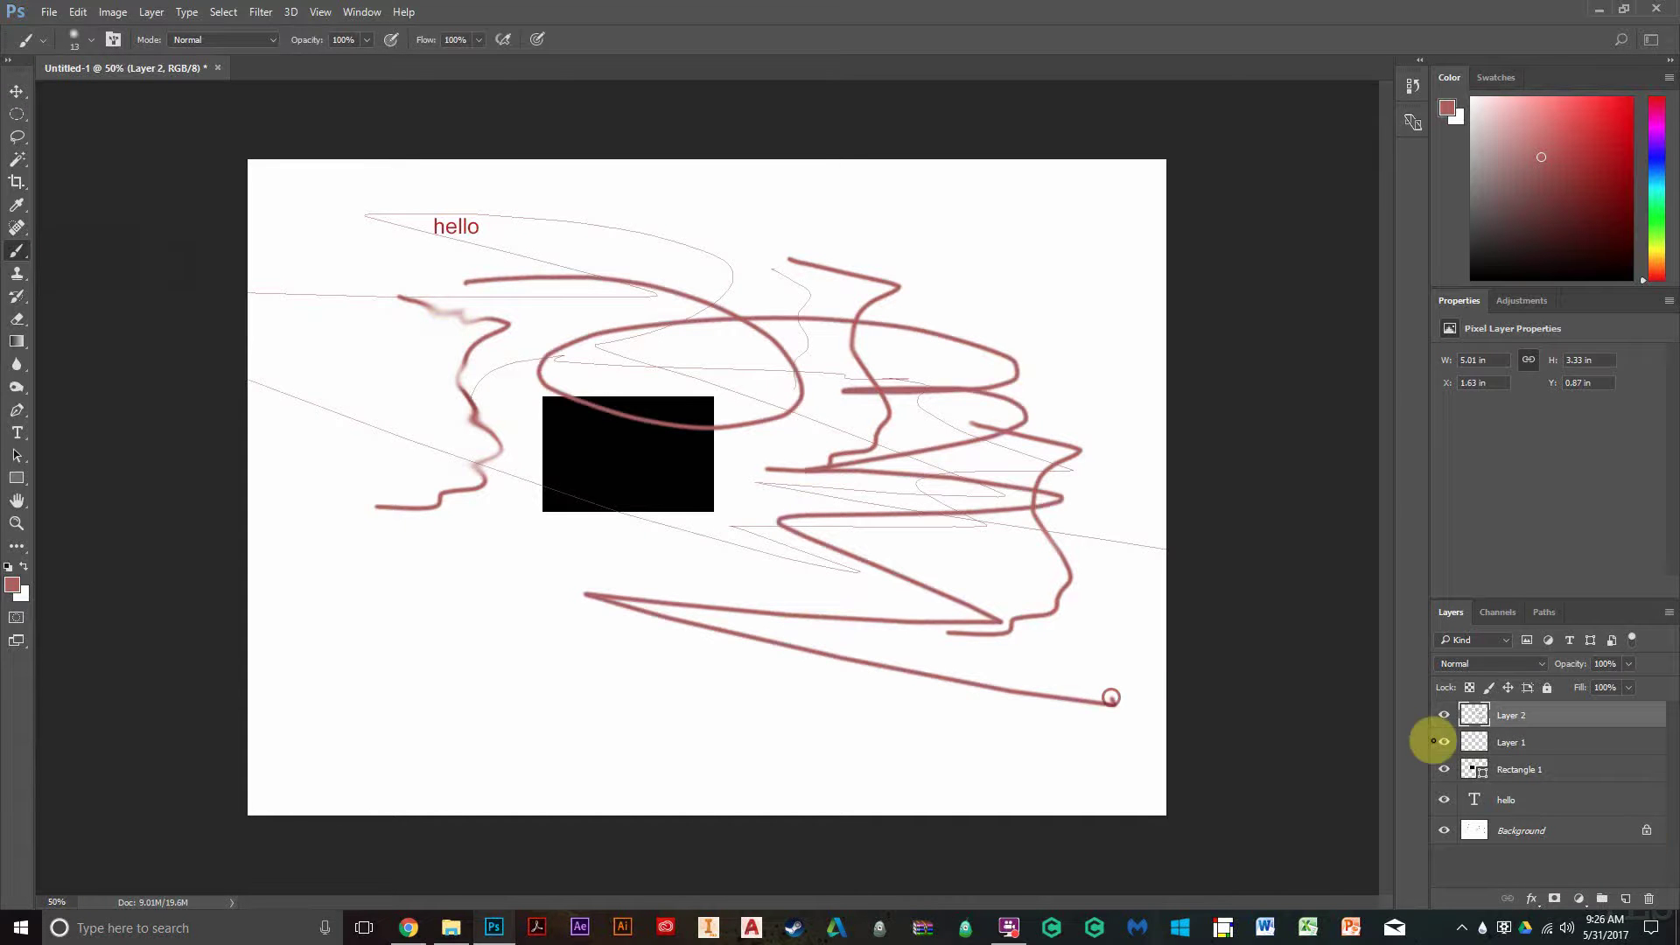
Step: Hide and show Layer 2, Layer 1 and Rectangle 1 one after another to examine each layer's content
{"action": "left_click", "coordinate": [1557, 859]}
{"action": "left_click", "coordinate": [1444, 715]}
{"action": "left_click", "coordinate": [1444, 715]}
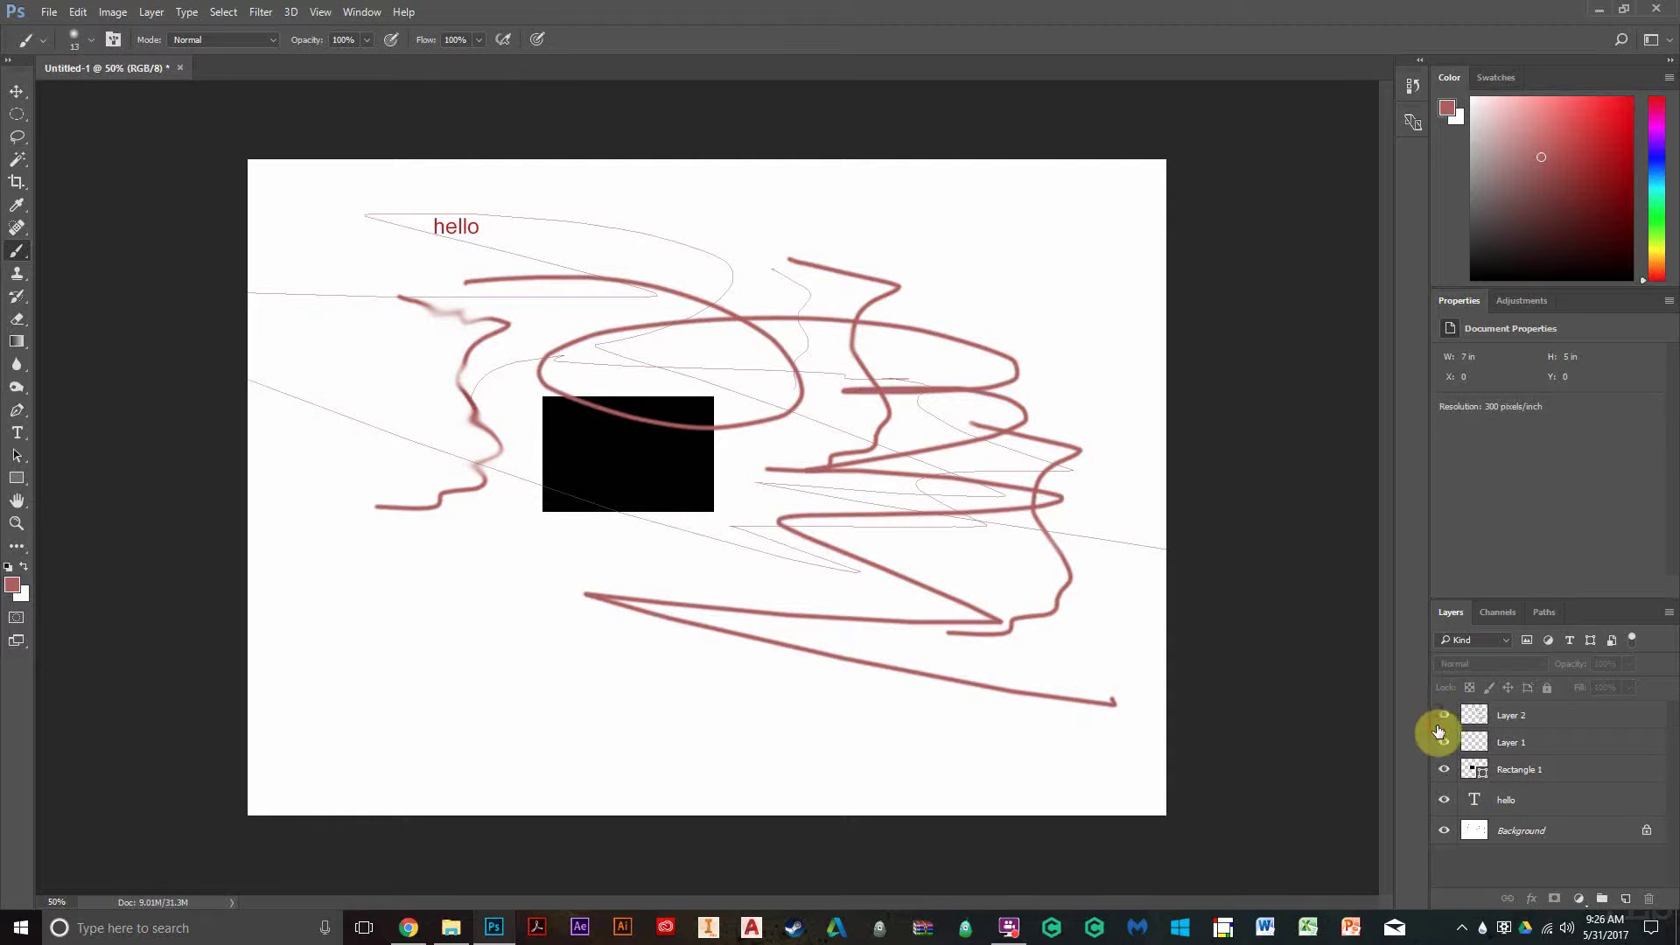
{"action": "left_click", "coordinate": [1442, 744]}
{"action": "left_click", "coordinate": [1442, 744]}
{"action": "left_click", "coordinate": [1443, 769]}
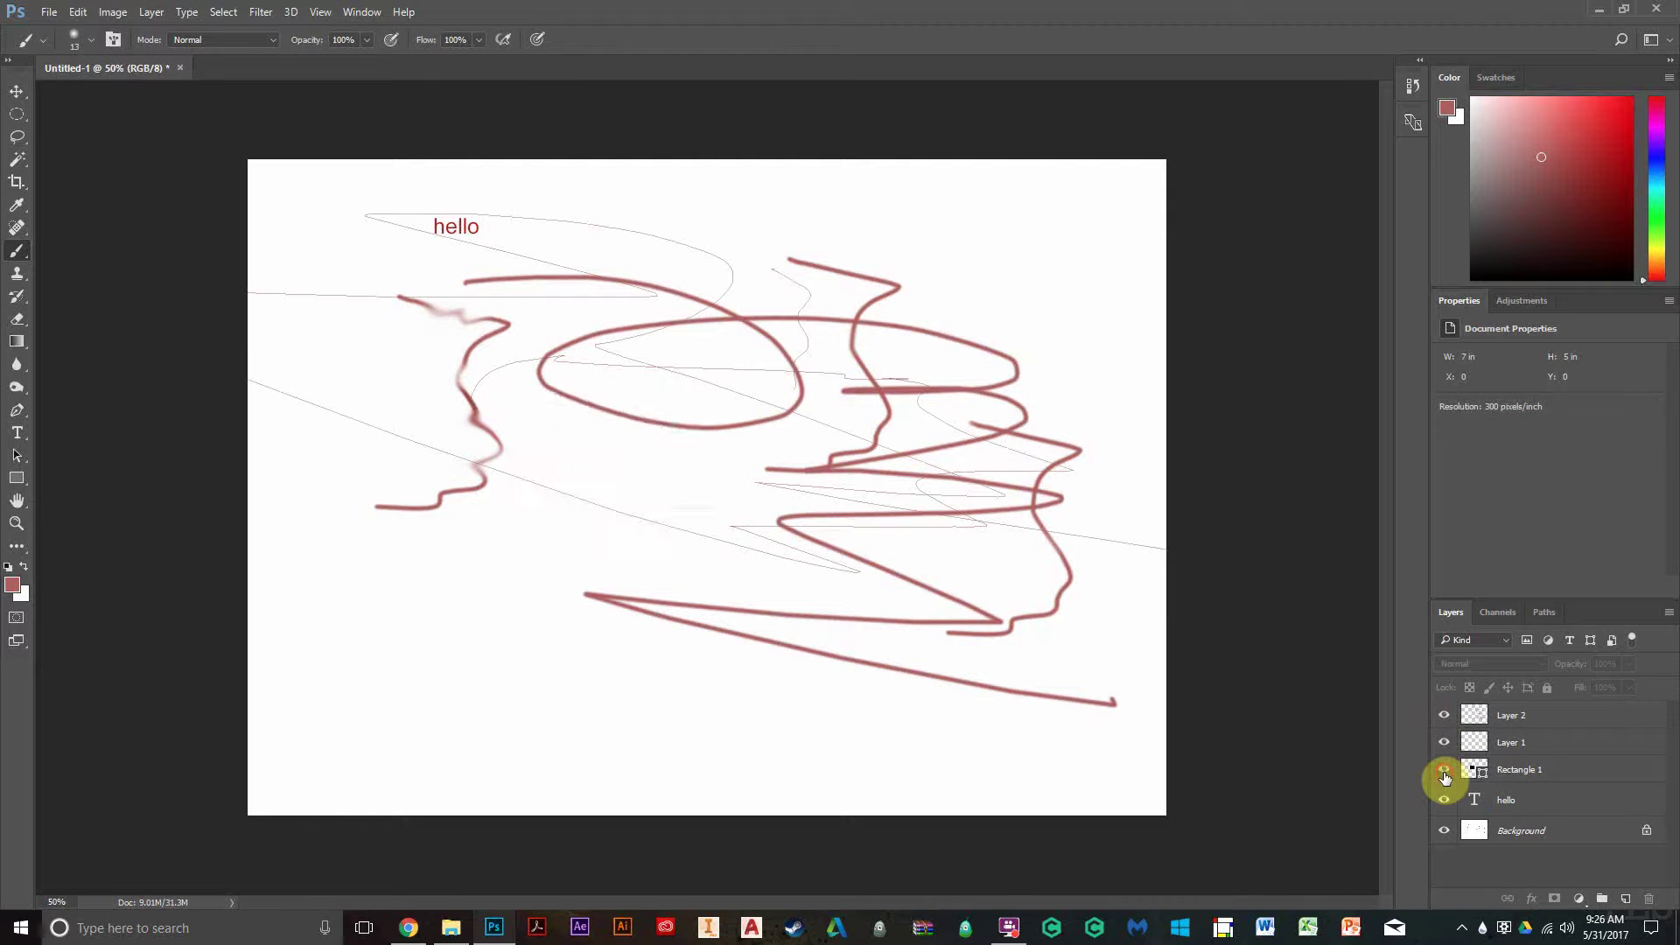
{"action": "left_click", "coordinate": [1443, 769]}
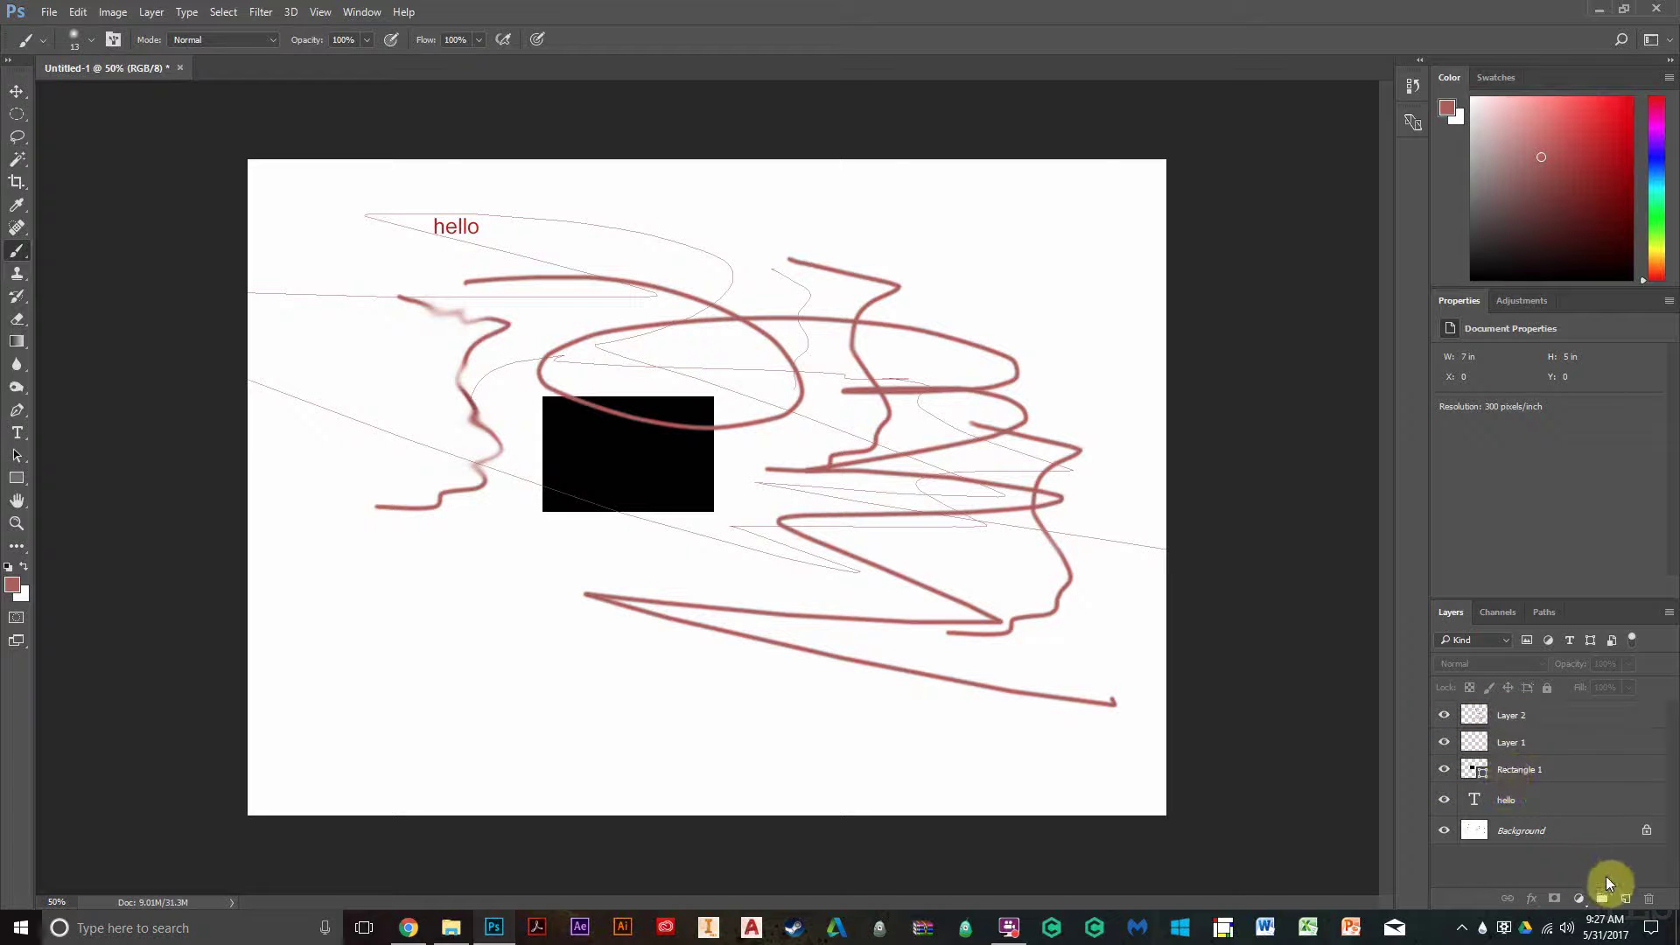
Step: Delete Layer 2 with the thick brush scribbles
{"action": "left_click", "coordinate": [1560, 716]}
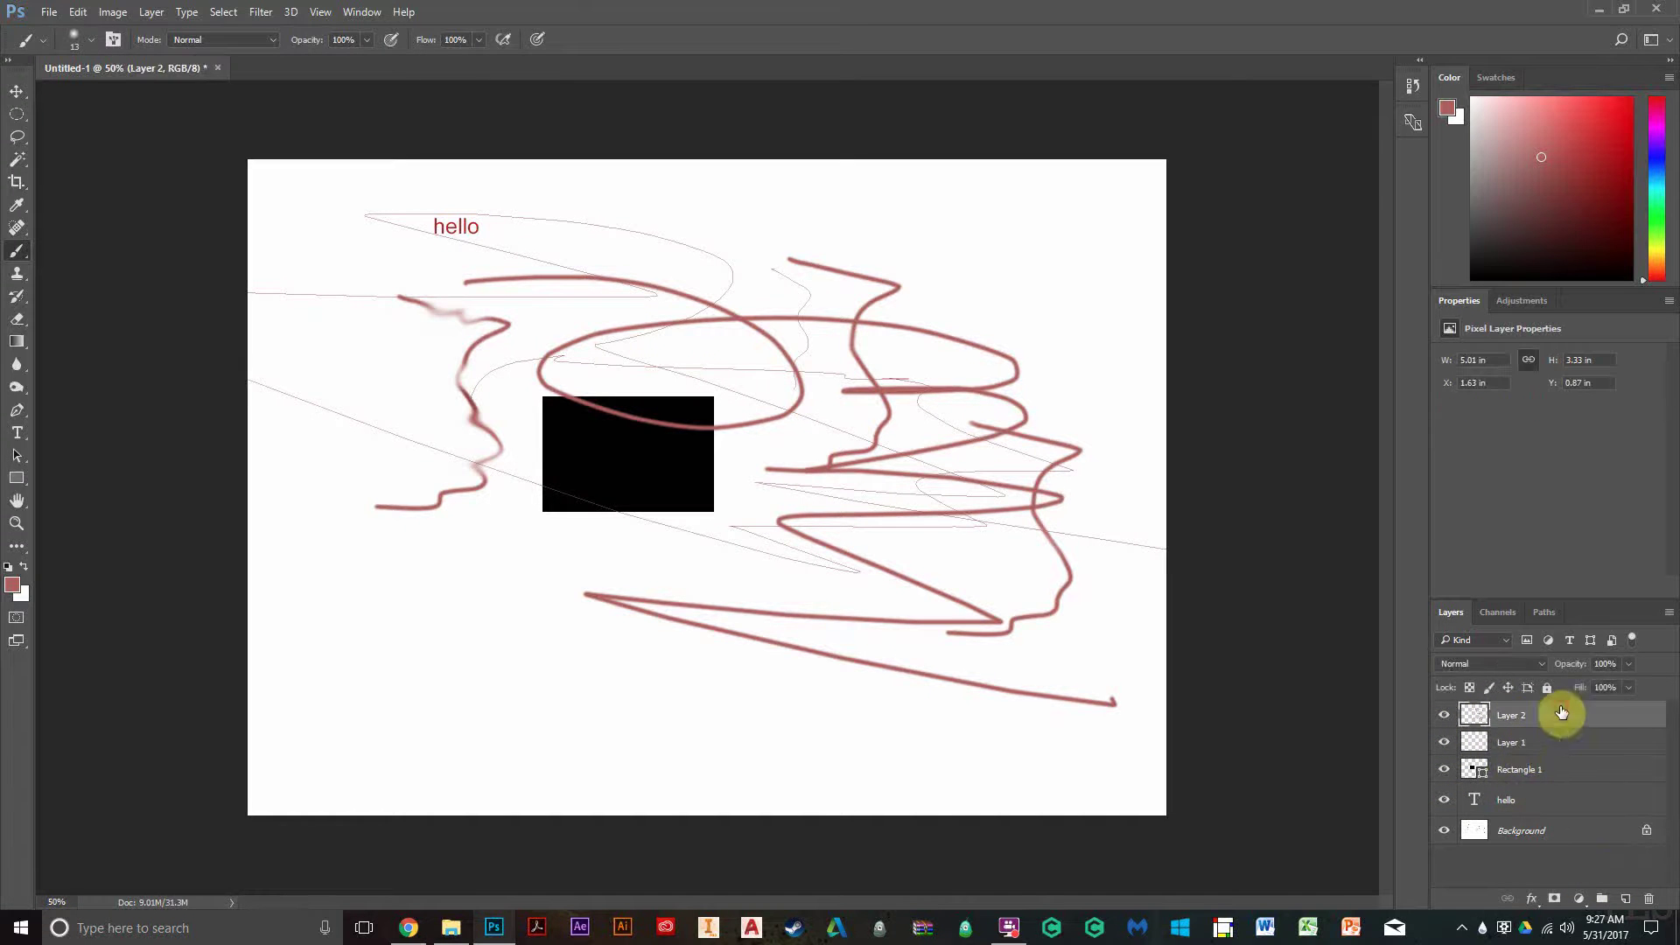
{"action": "left_click", "coordinate": [1652, 898]}
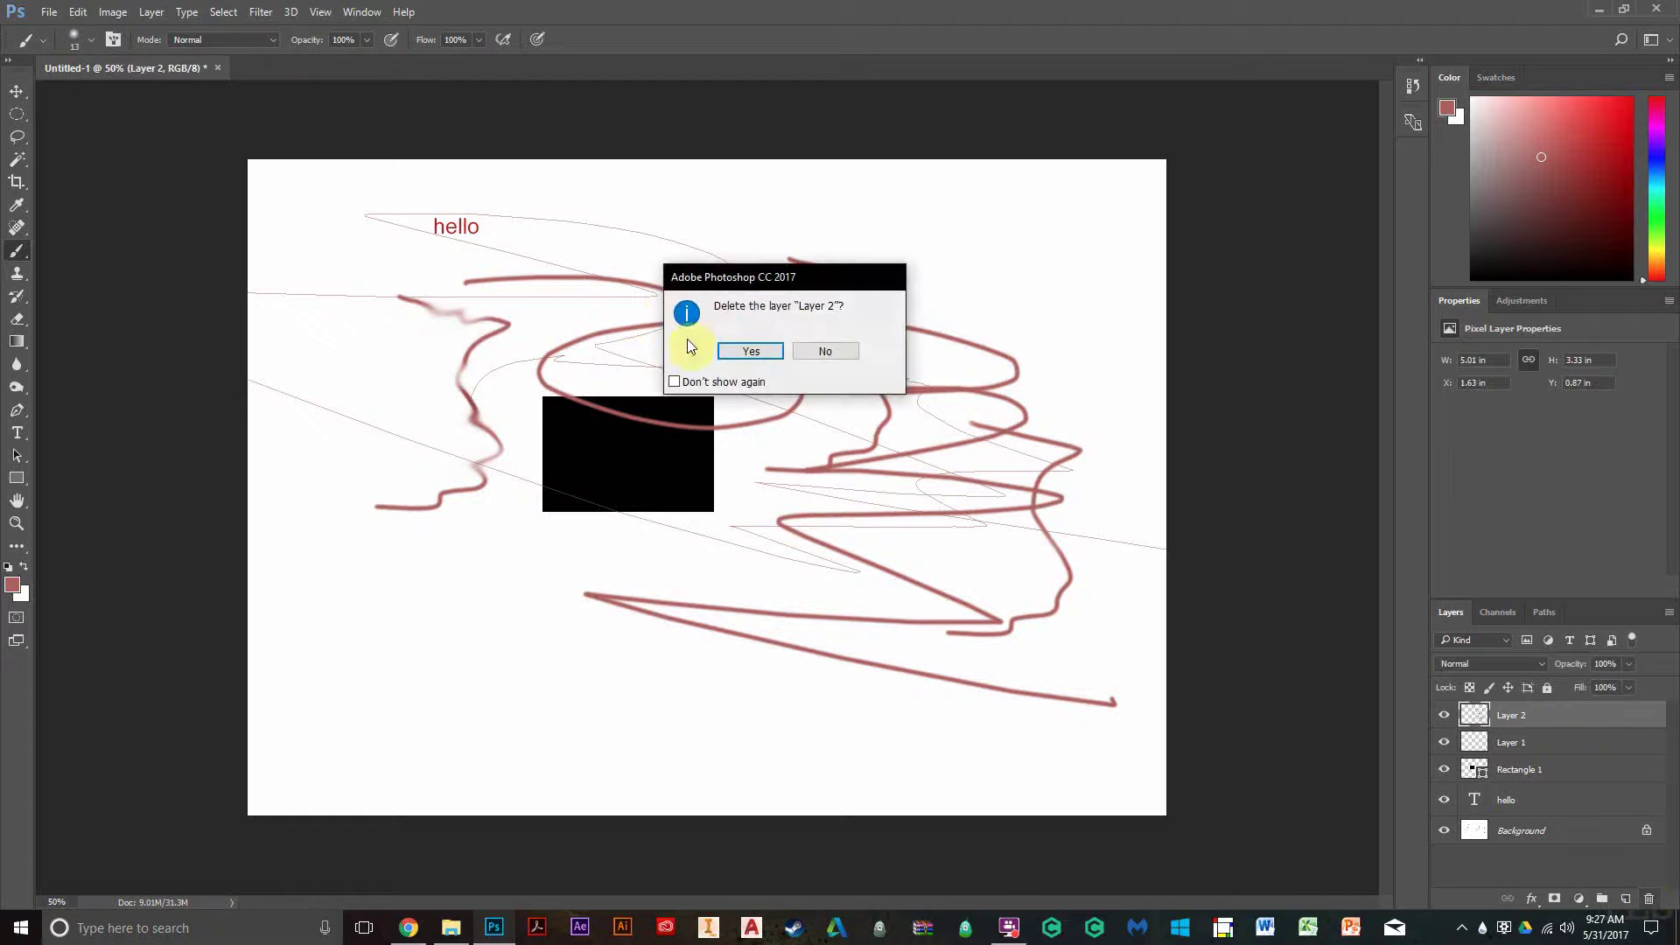
{"action": "left_click", "coordinate": [742, 354]}
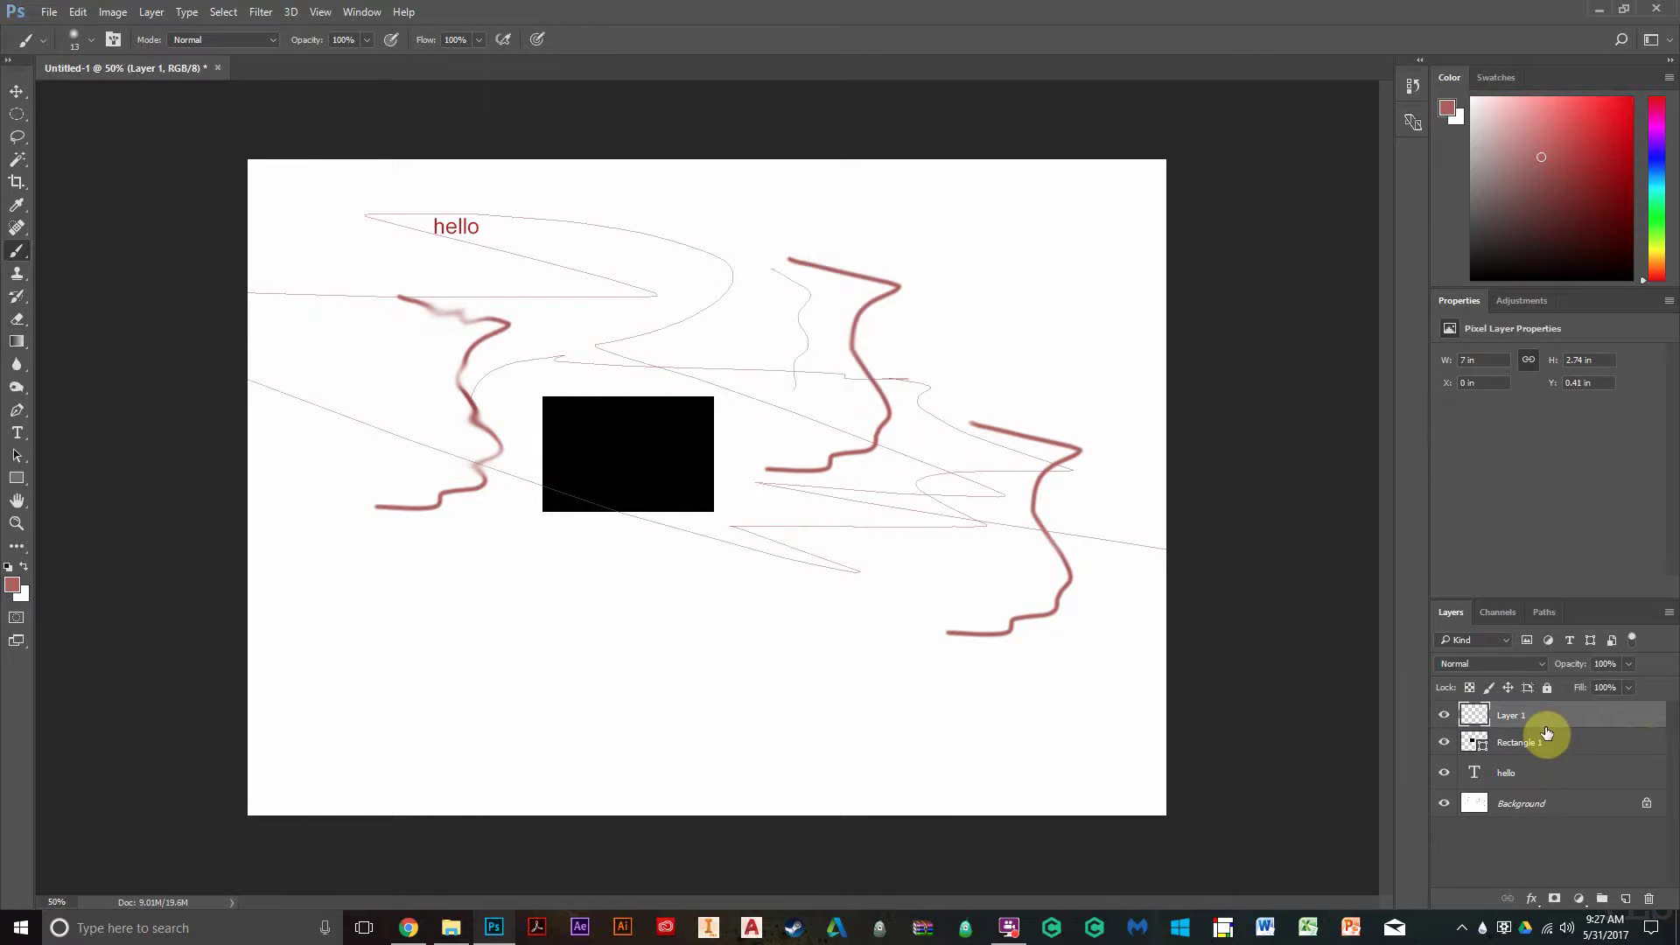
Step: Delete Layer 1, Rectangle 1 and the hello text layer together, keeping only the Background
{"action": "left_click", "coordinate": [1567, 745], "text": "shift"}
{"action": "left_click", "coordinate": [1573, 772], "text": "shift"}
{"action": "left_click", "coordinate": [1565, 799], "text": "shift"}
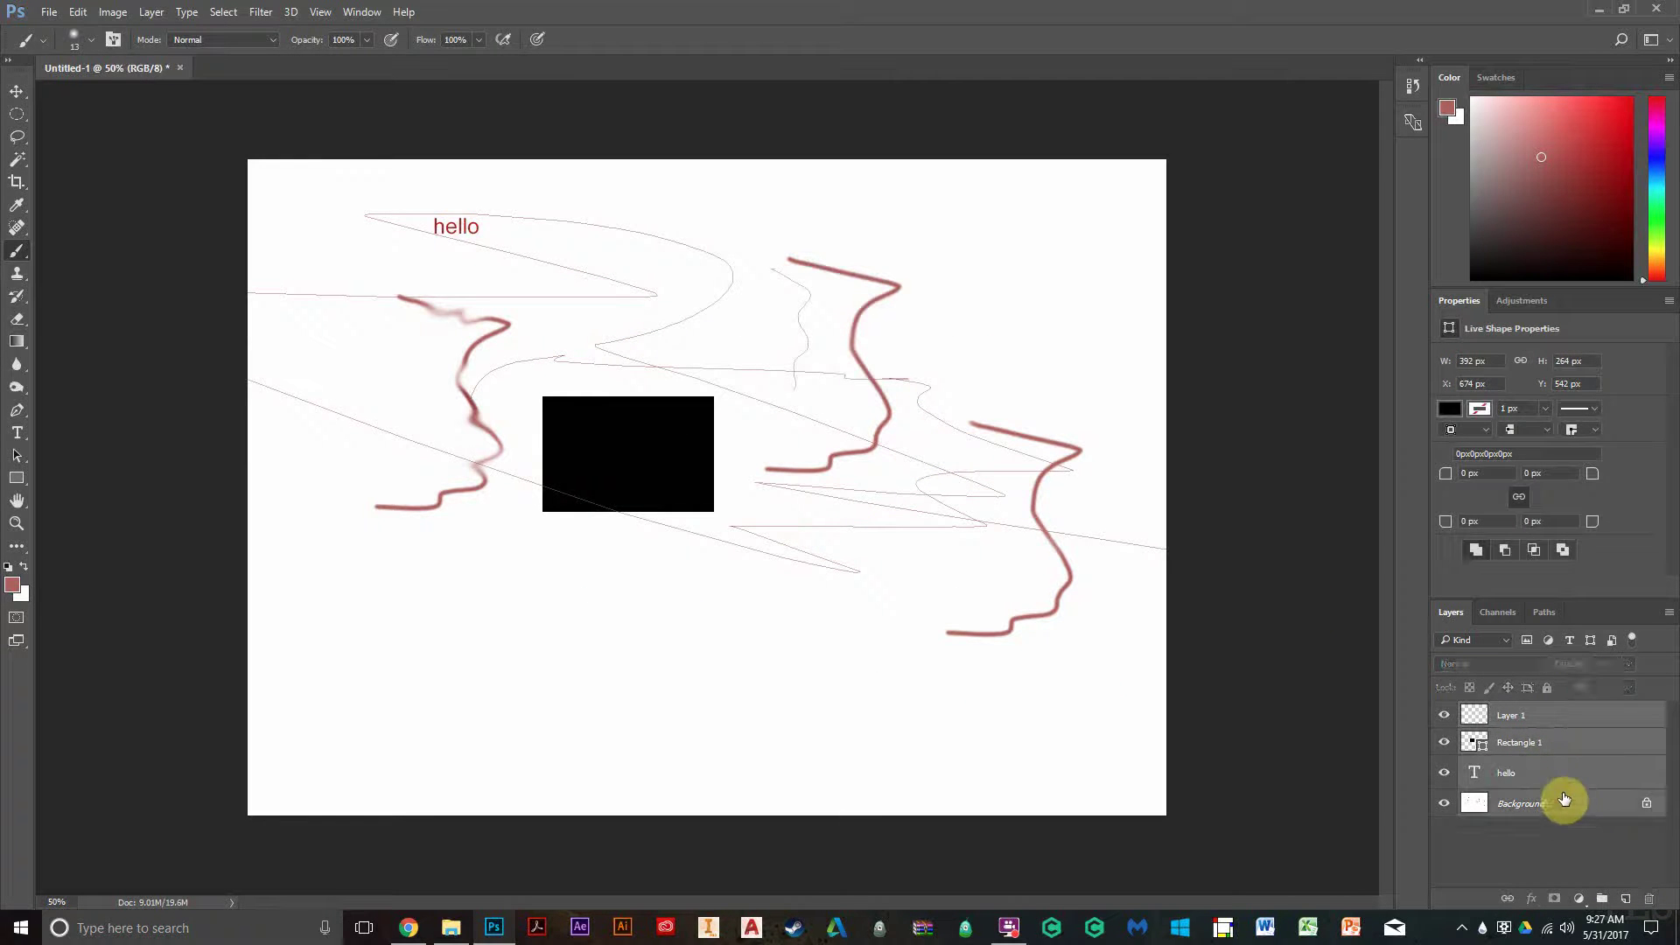
{"action": "left_click", "coordinate": [1565, 800], "text": "ctrl"}
{"action": "left_click", "coordinate": [1648, 906]}
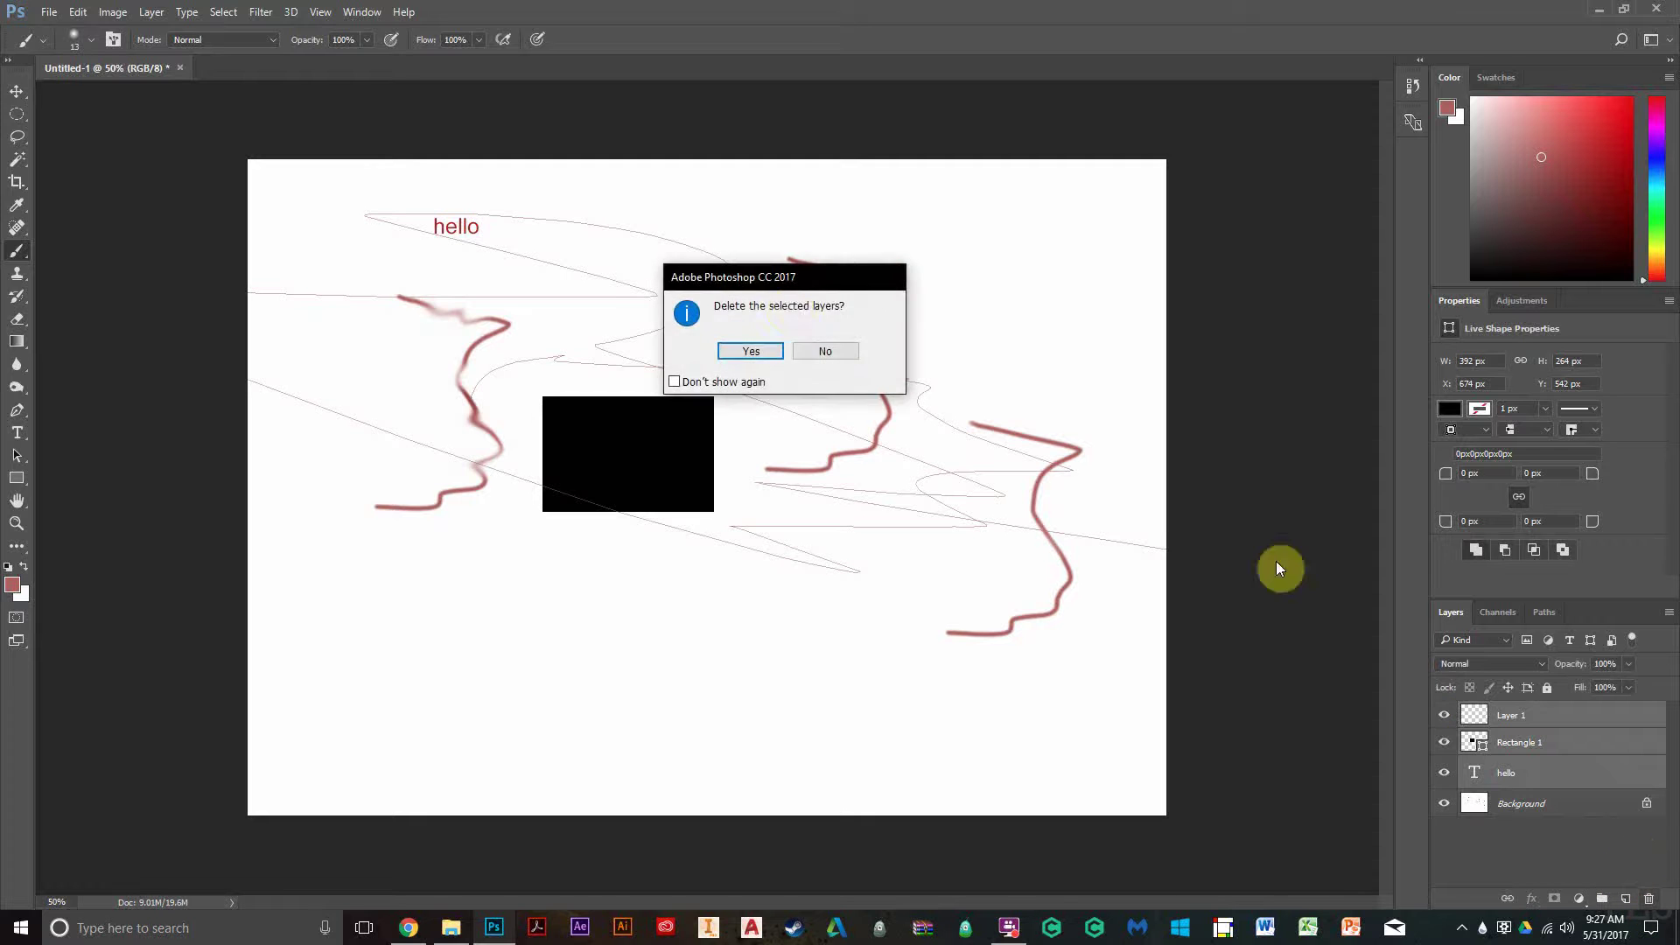
{"action": "left_click", "coordinate": [755, 349]}
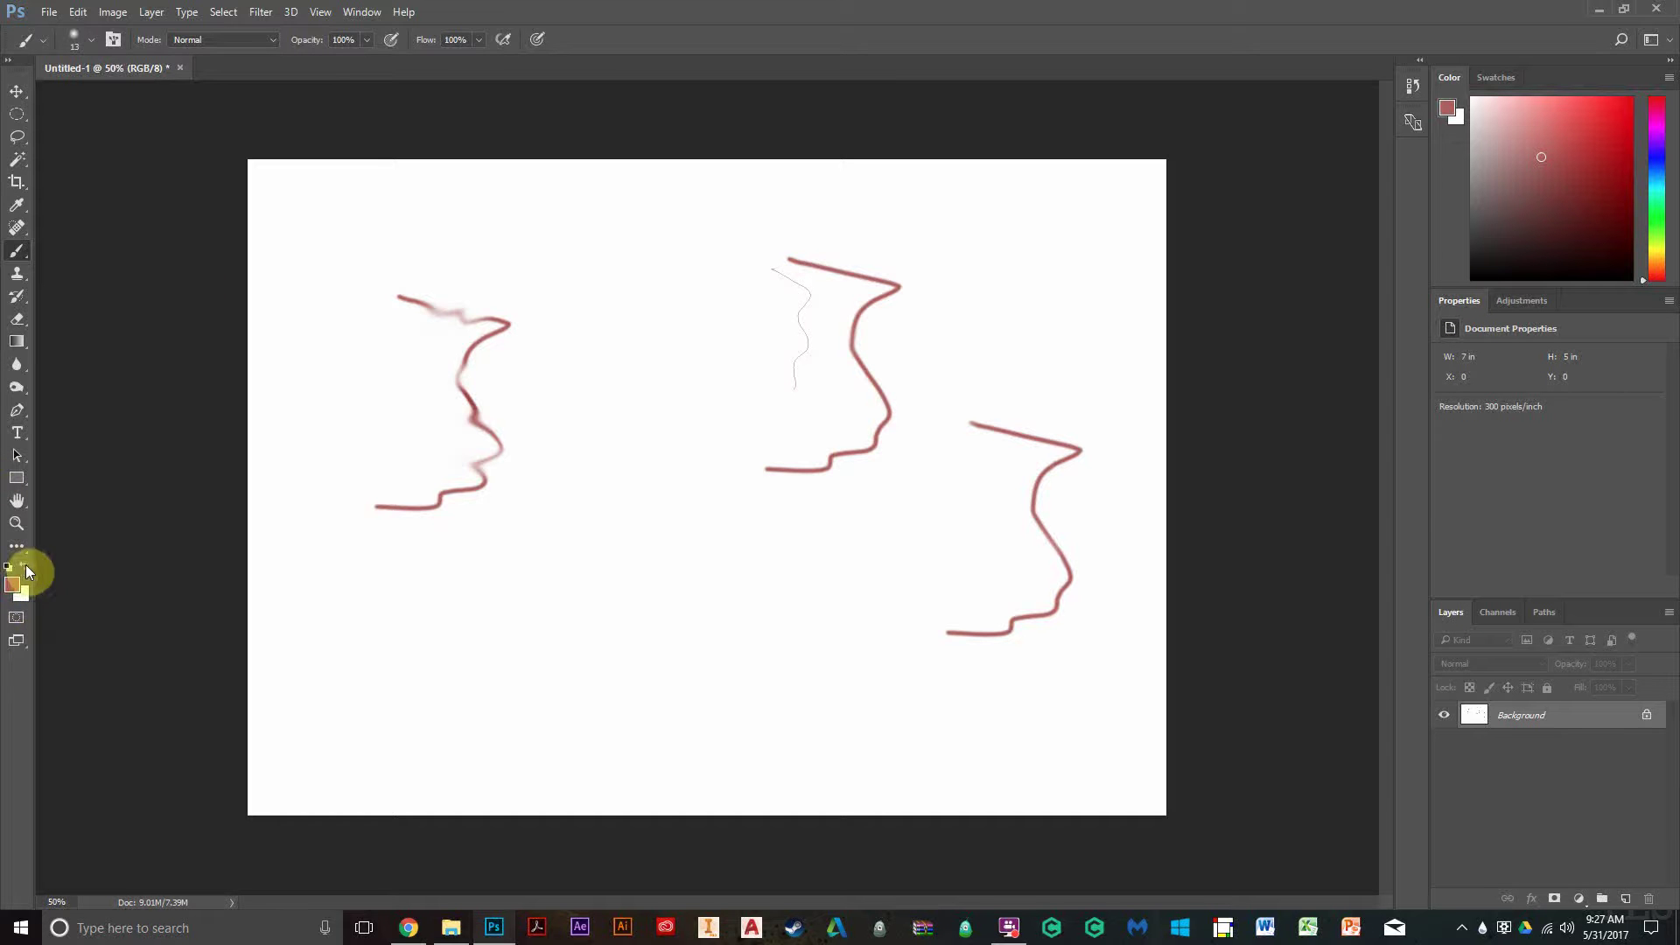
Step: Set the foreground color to dark red 941e1e
{"action": "left_click", "coordinate": [14, 590]}
{"action": "left_click", "coordinate": [792, 335]}
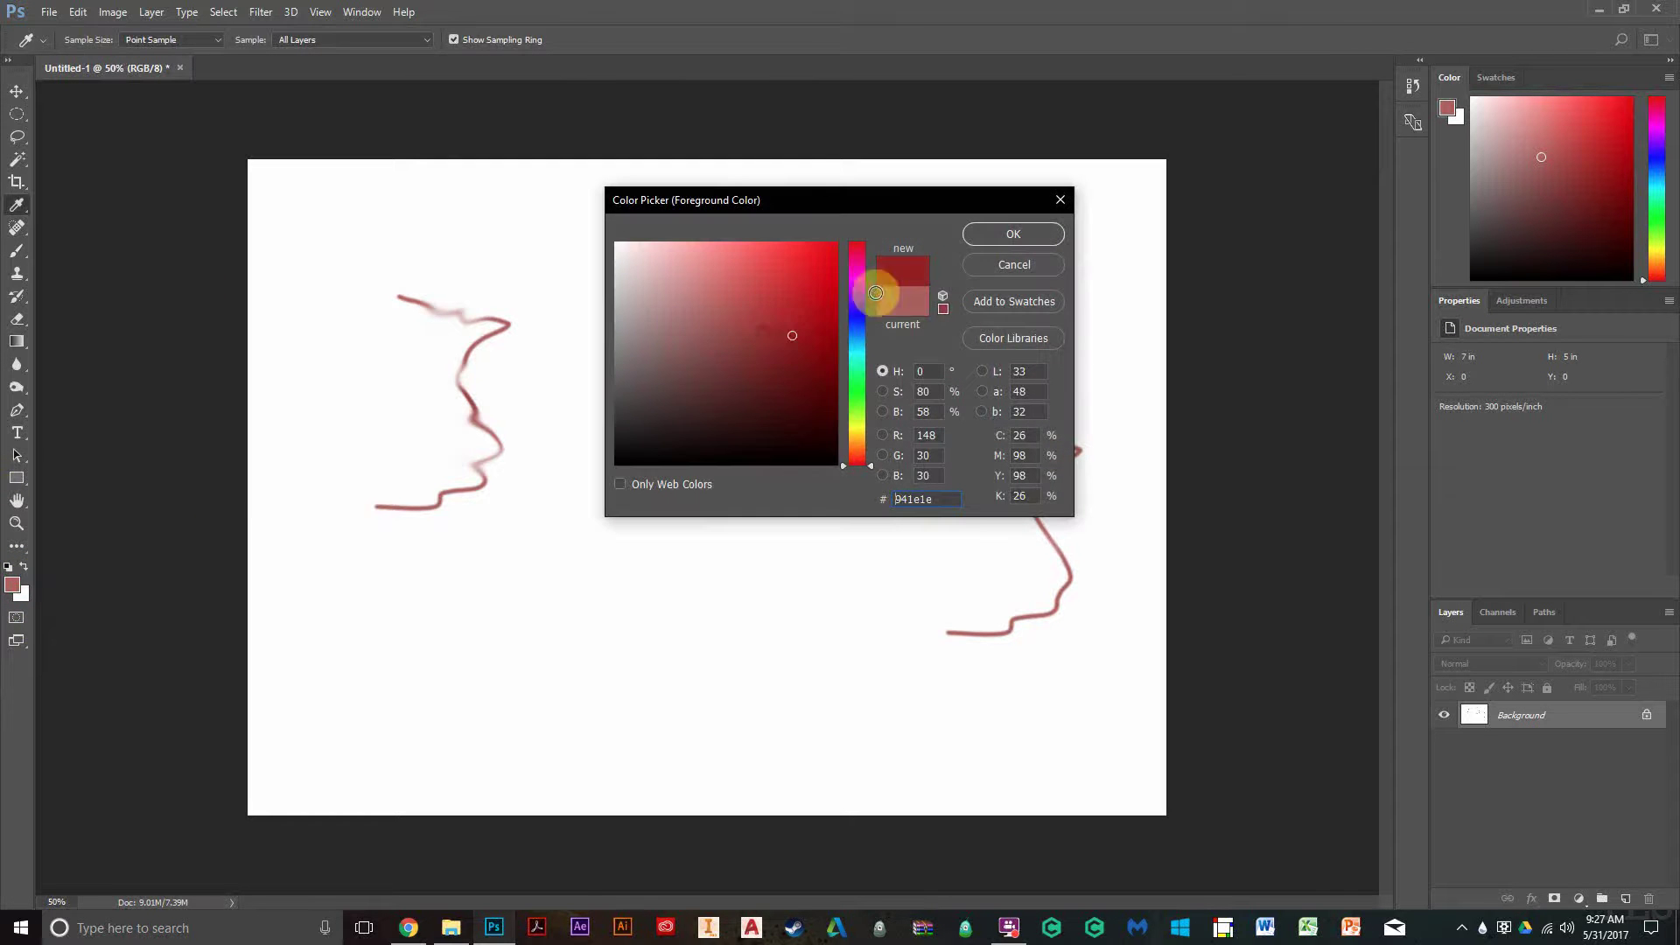
{"action": "left_click", "coordinate": [1011, 234]}
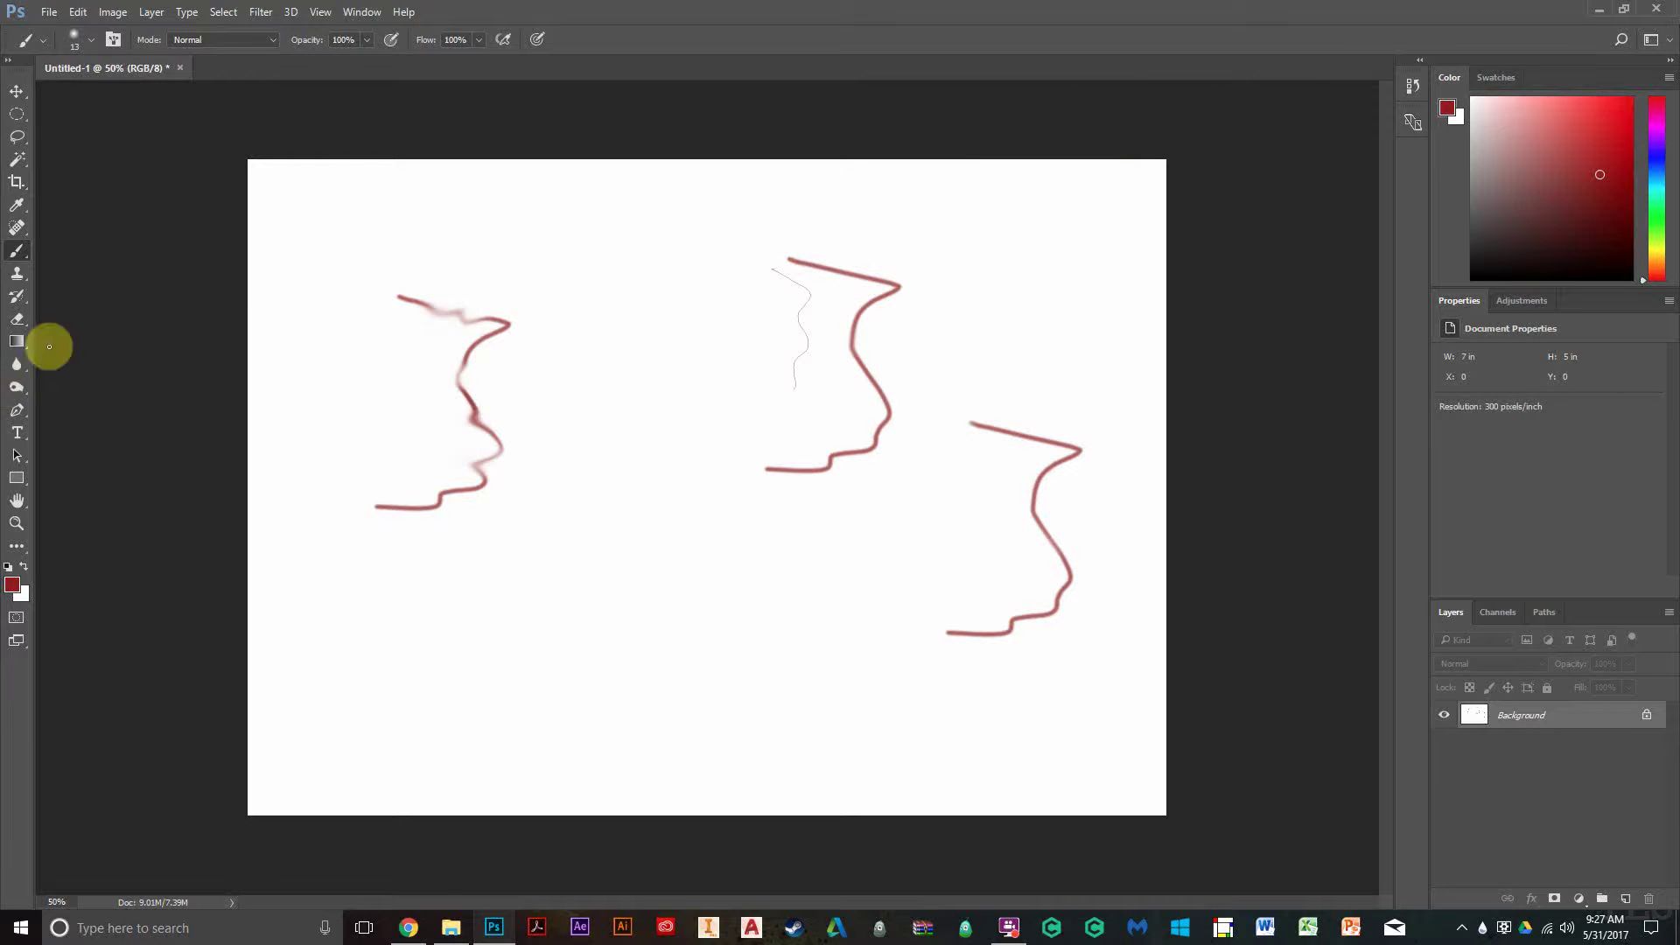
Step: Open the image final.PNG from the Desktop
{"action": "left_click", "coordinate": [48, 12]}
{"action": "left_click", "coordinate": [66, 51]}
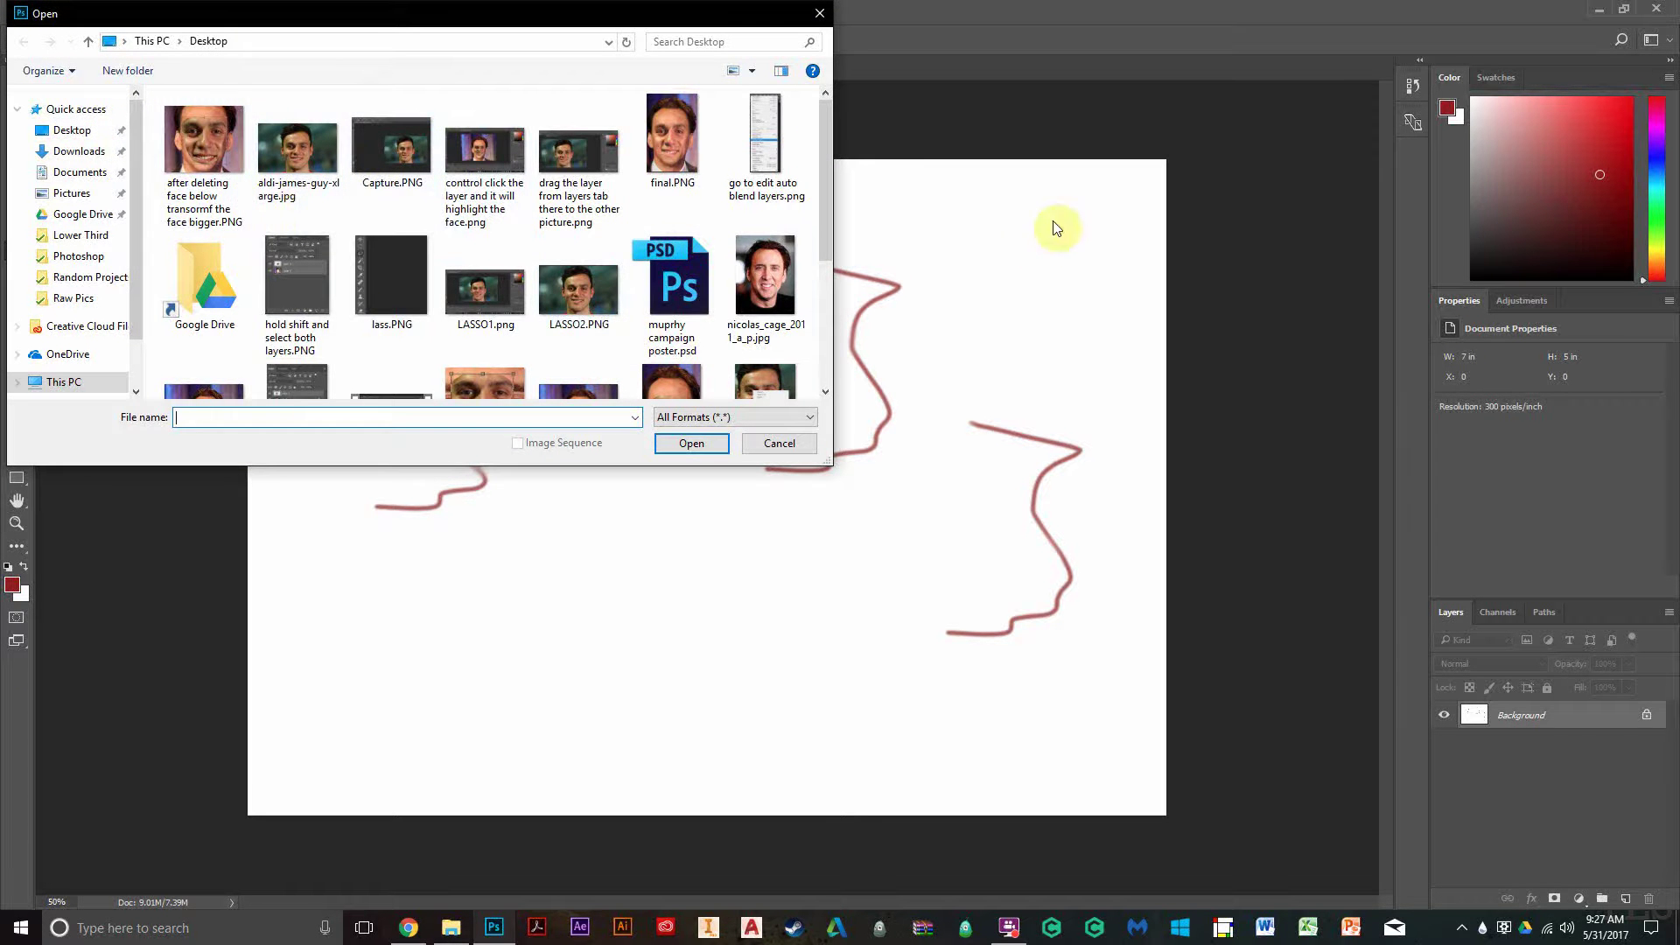
{"action": "double_click", "coordinate": [665, 169]}
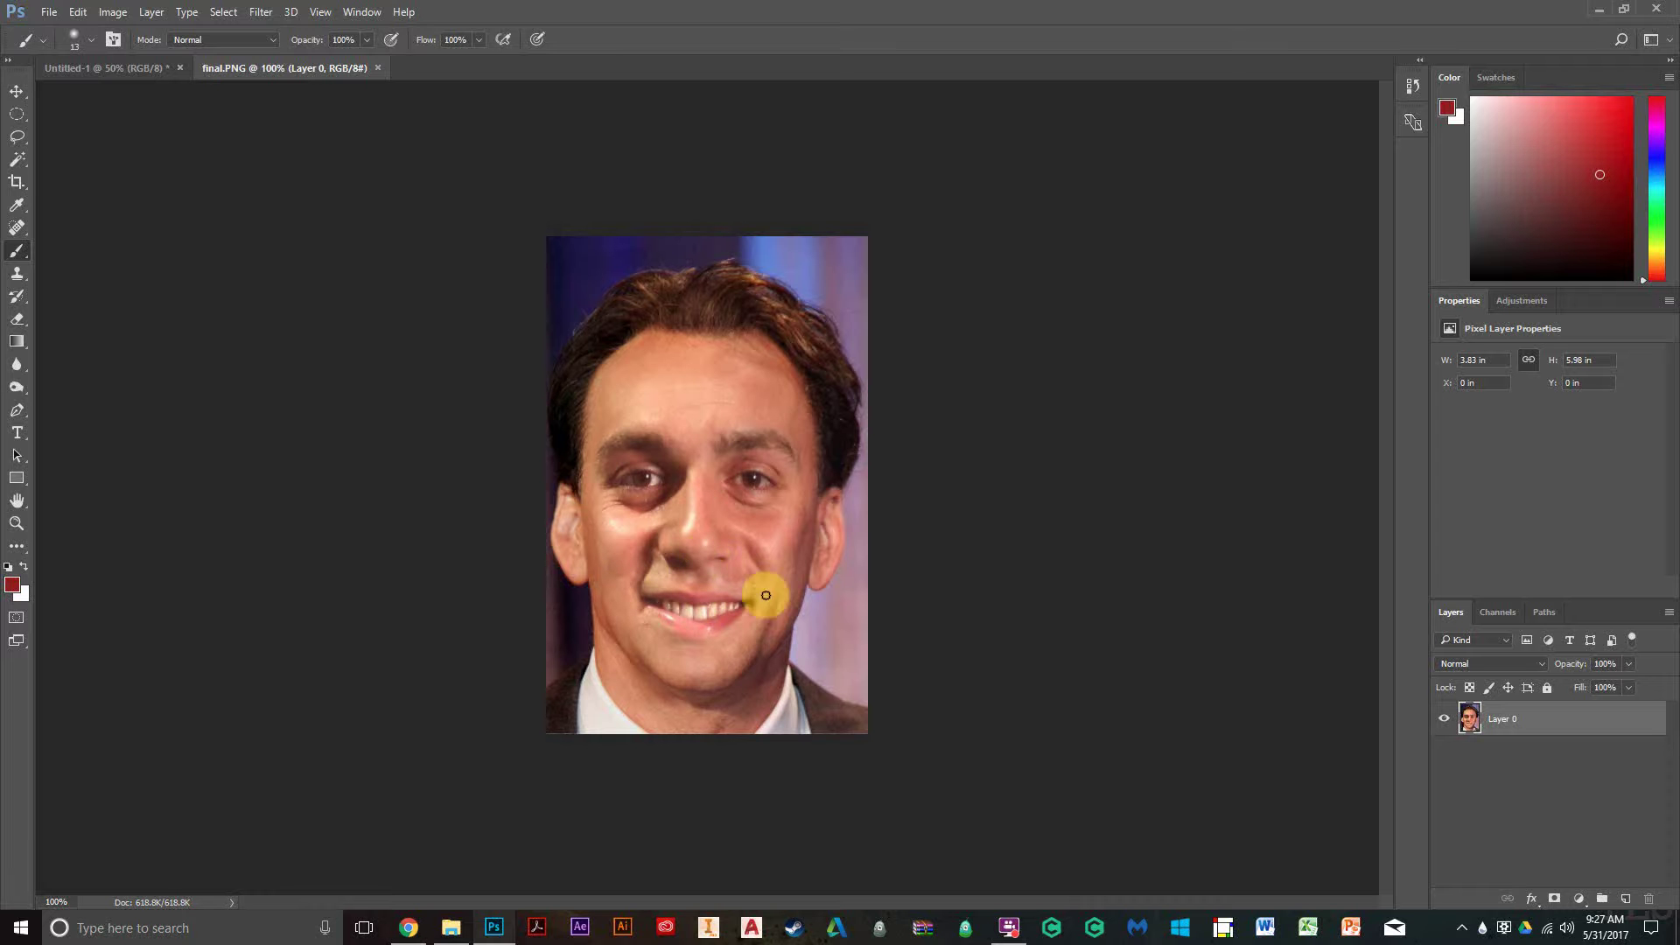
Step: Open the image LASSO2.PNG from the Desktop as another document
{"action": "left_click", "coordinate": [49, 12]}
{"action": "left_click", "coordinate": [54, 46]}
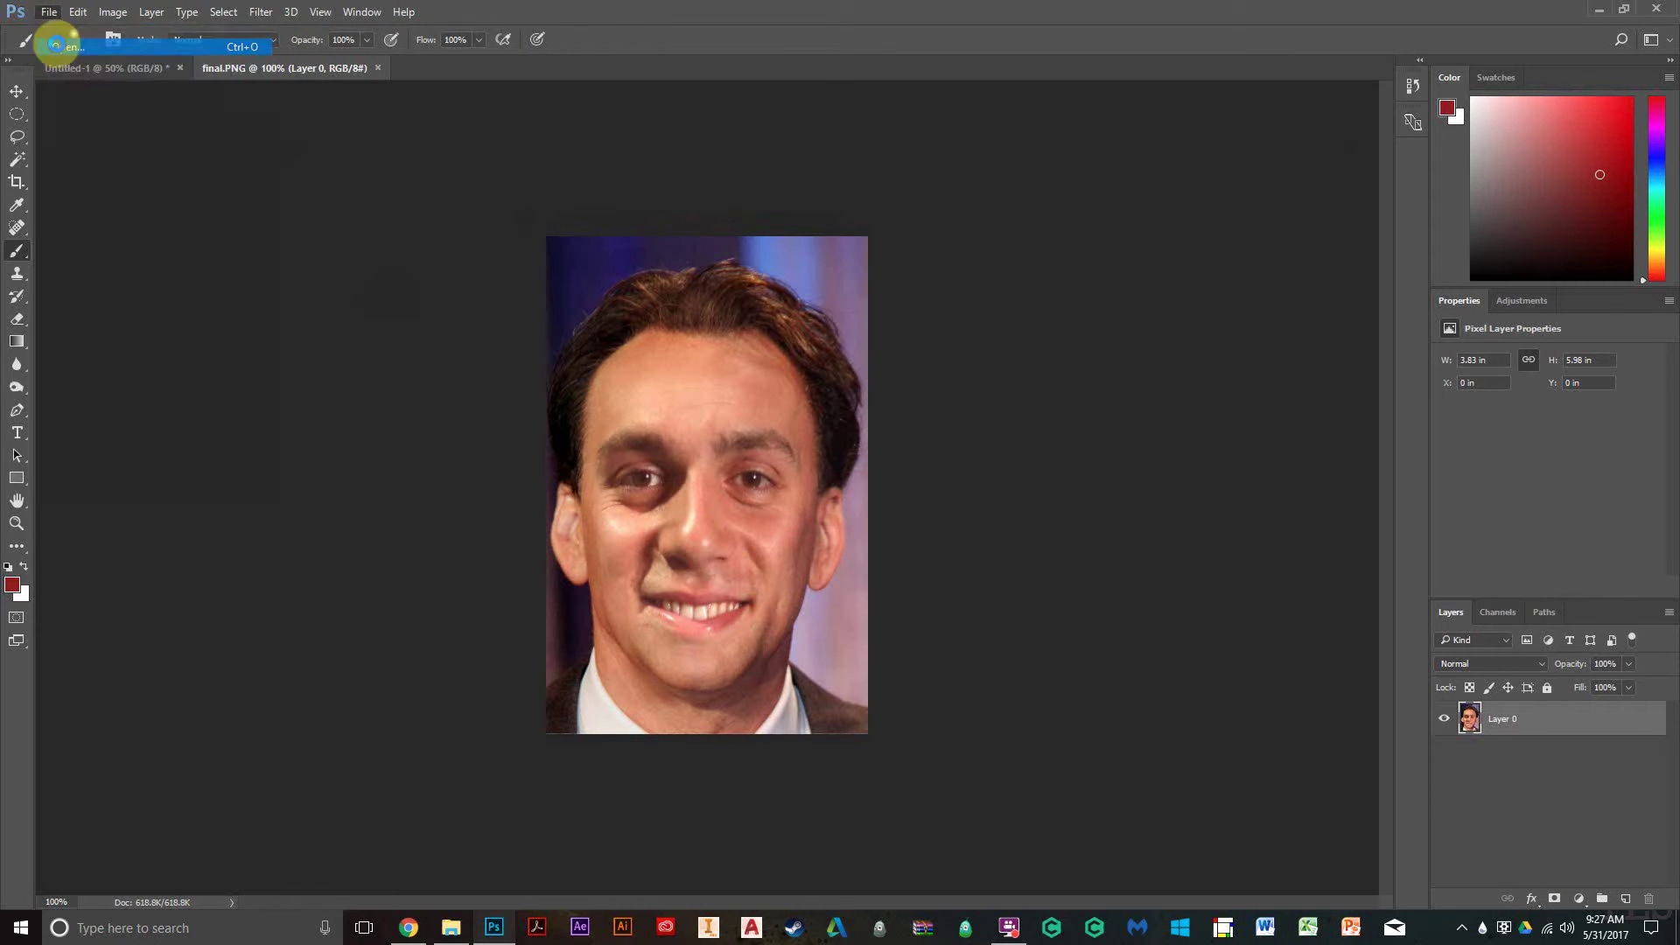
{"action": "double_click", "coordinate": [567, 270]}
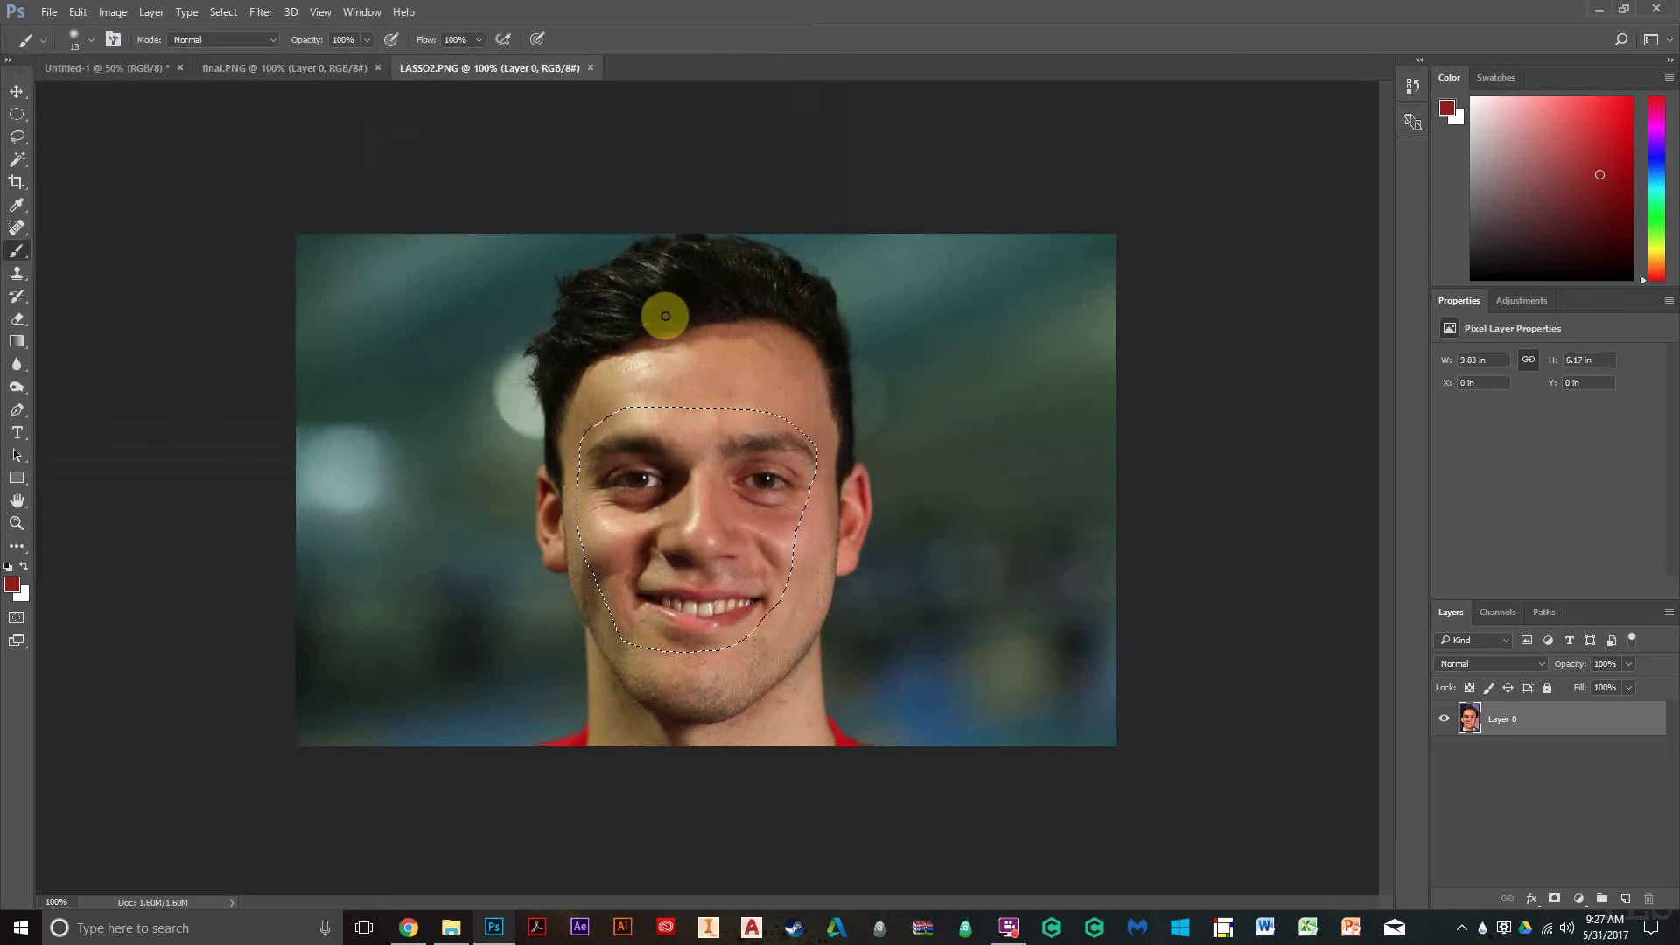
Step: Switch between the three open documents, ending on final.PNG
{"action": "left_click", "coordinate": [328, 70]}
{"action": "left_click", "coordinate": [149, 70]}
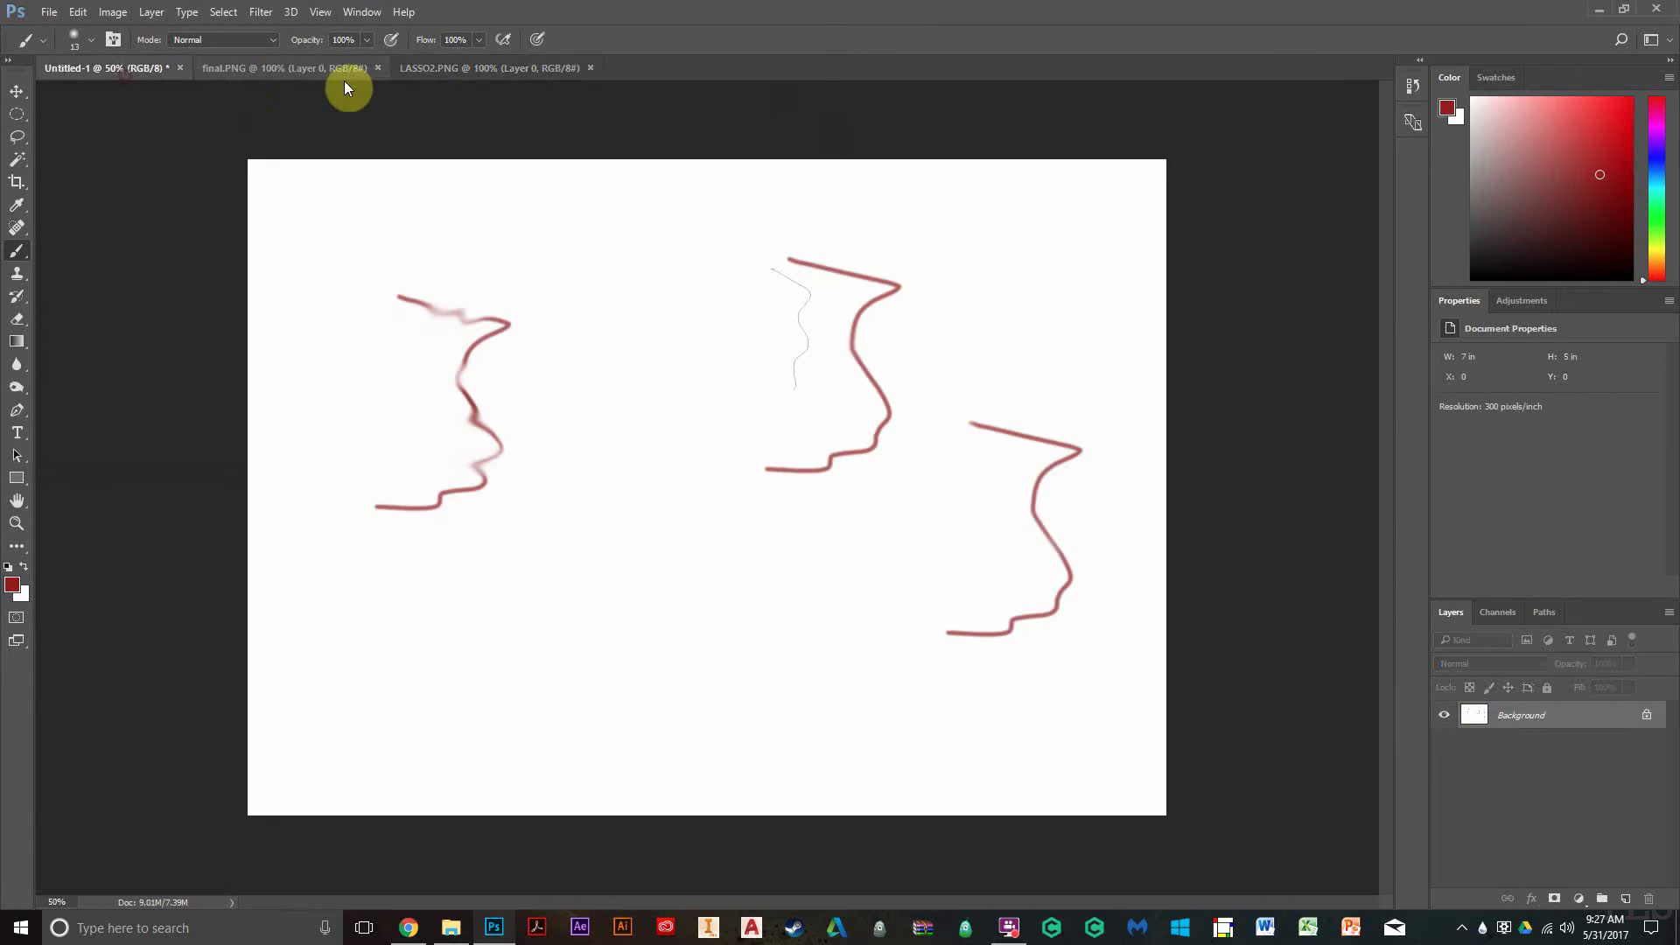
{"action": "left_click", "coordinate": [437, 77]}
{"action": "left_click", "coordinate": [287, 73]}
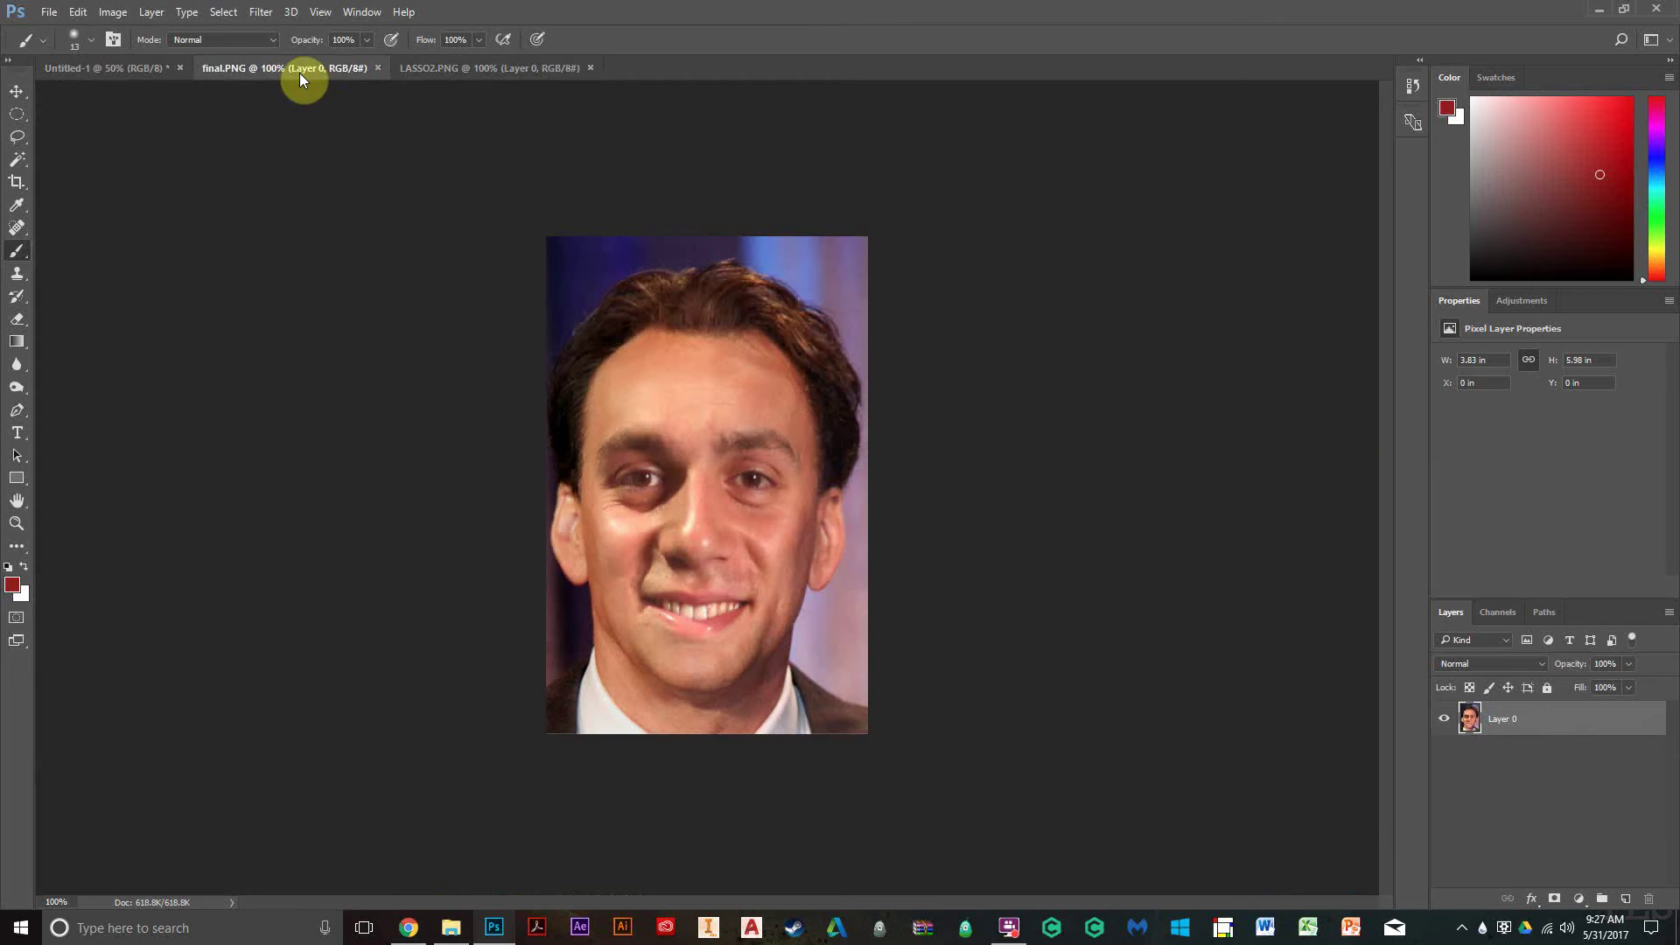
{"action": "left_click", "coordinate": [52, 11]}
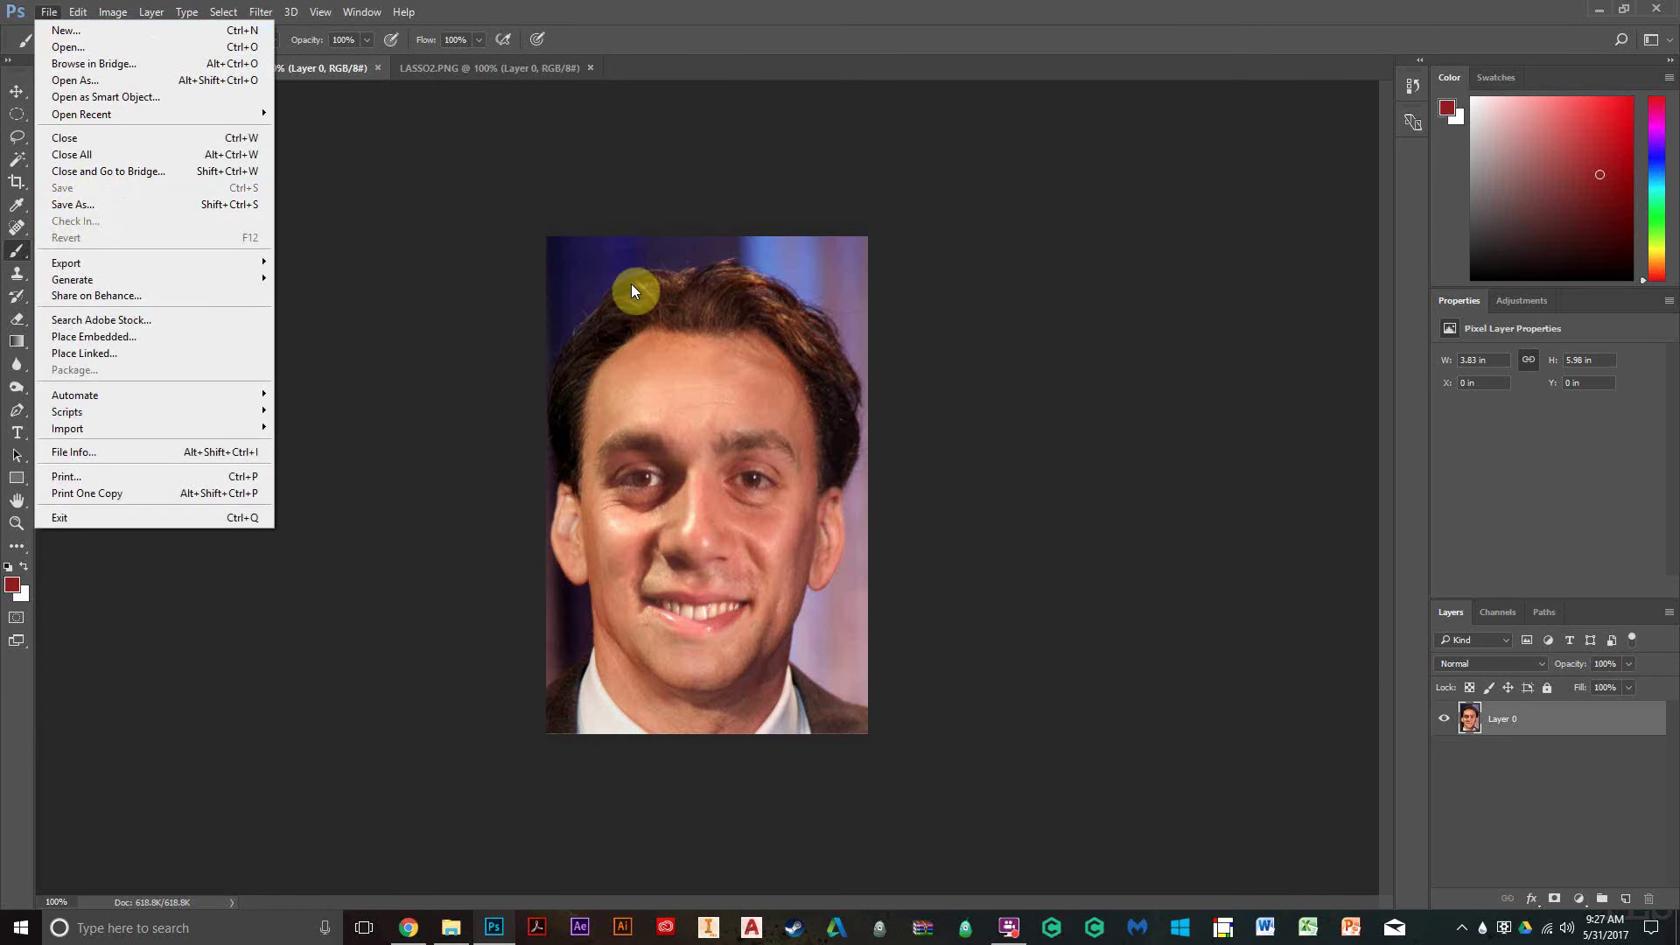
{"action": "left_click", "coordinate": [464, 203]}
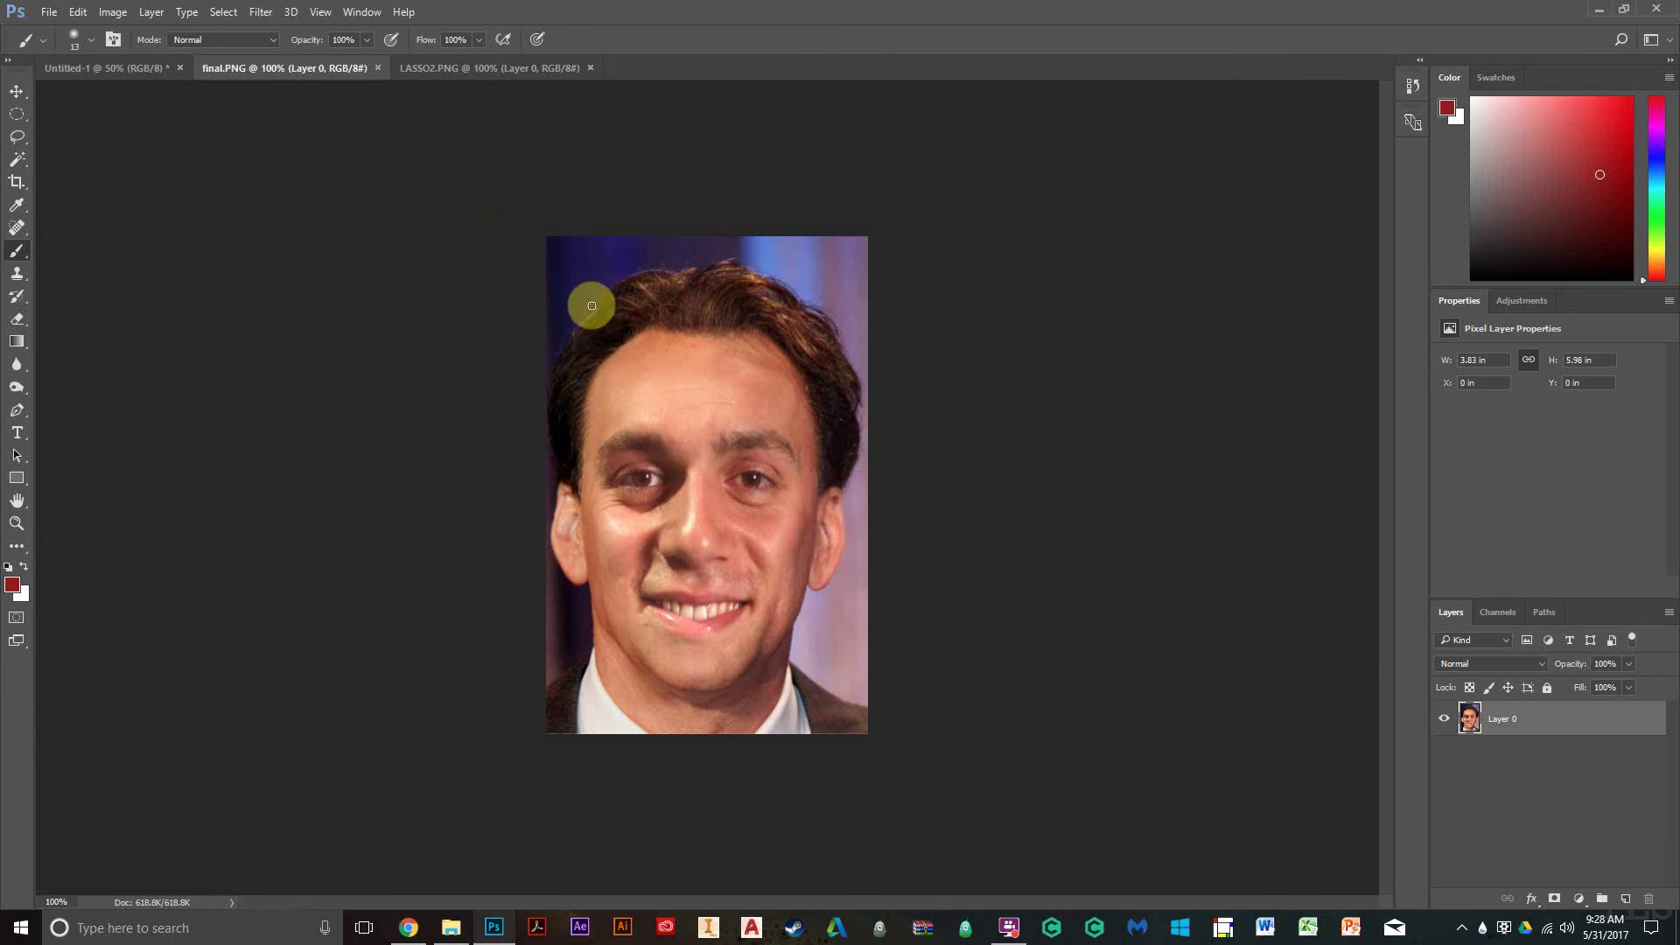